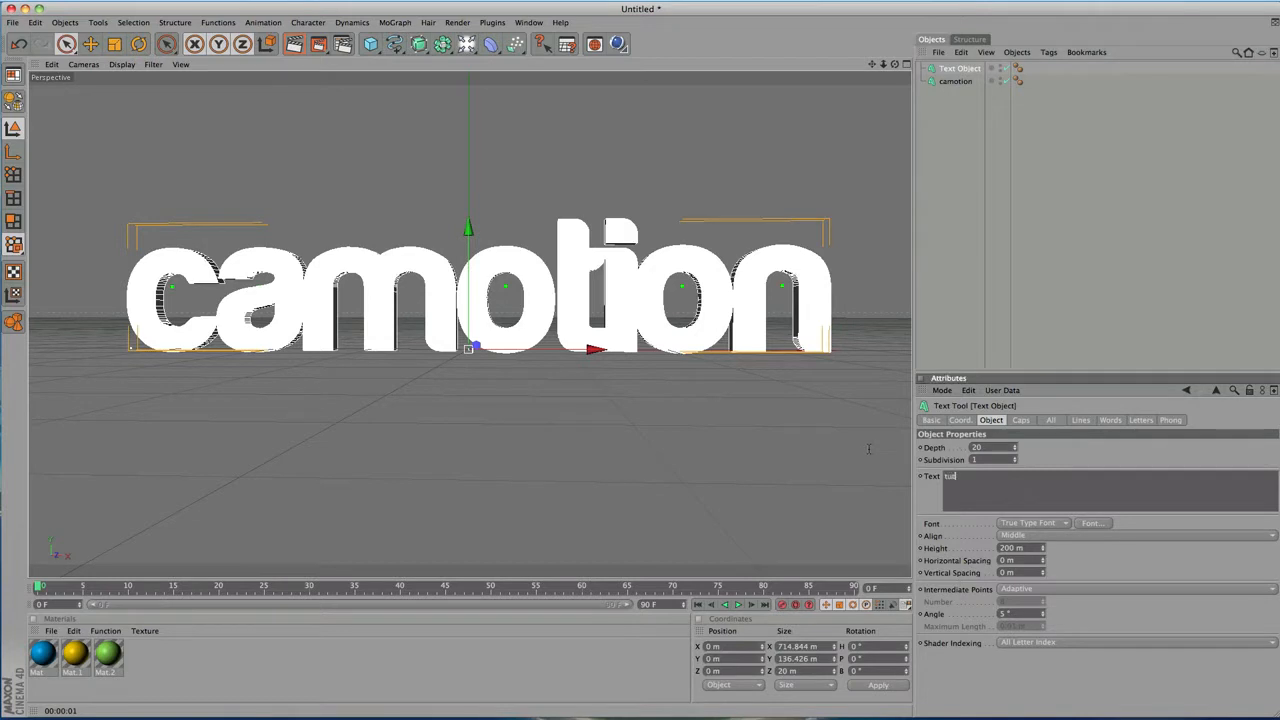
Enter "tutorials" as the new text object's text and rename the object tutorials.
left_click(1100, 563)
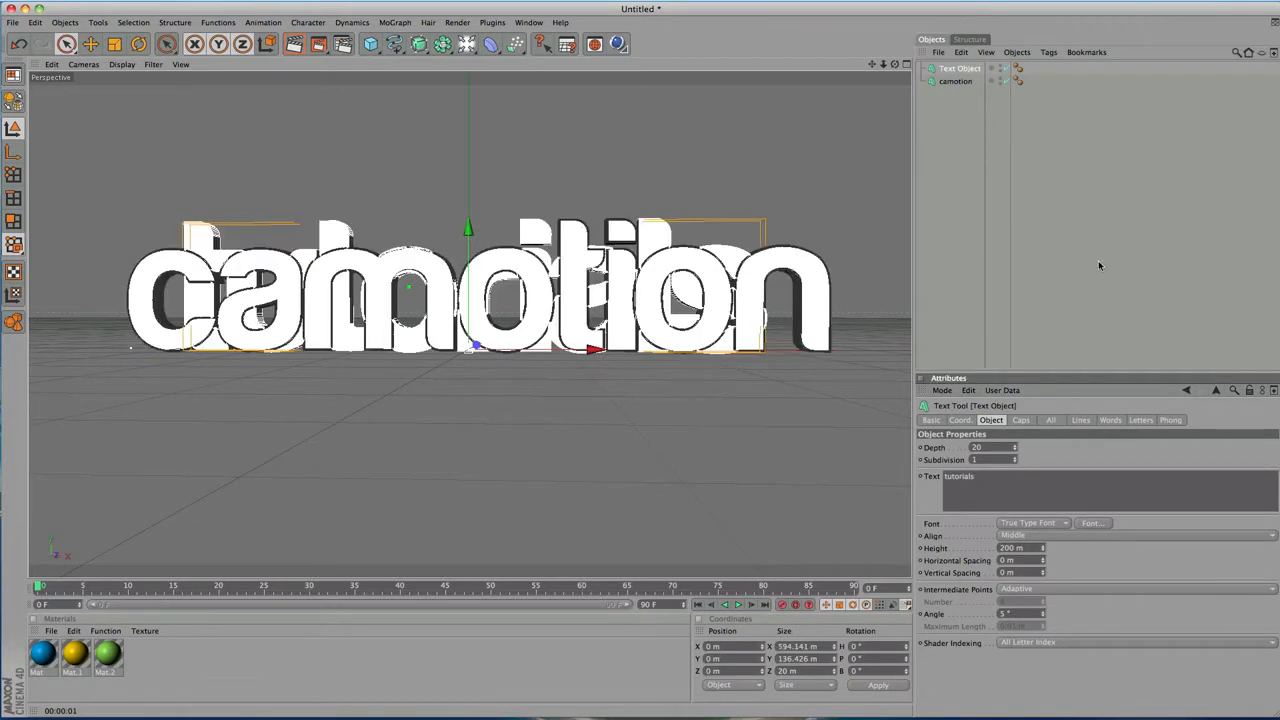
double_click(958, 68)
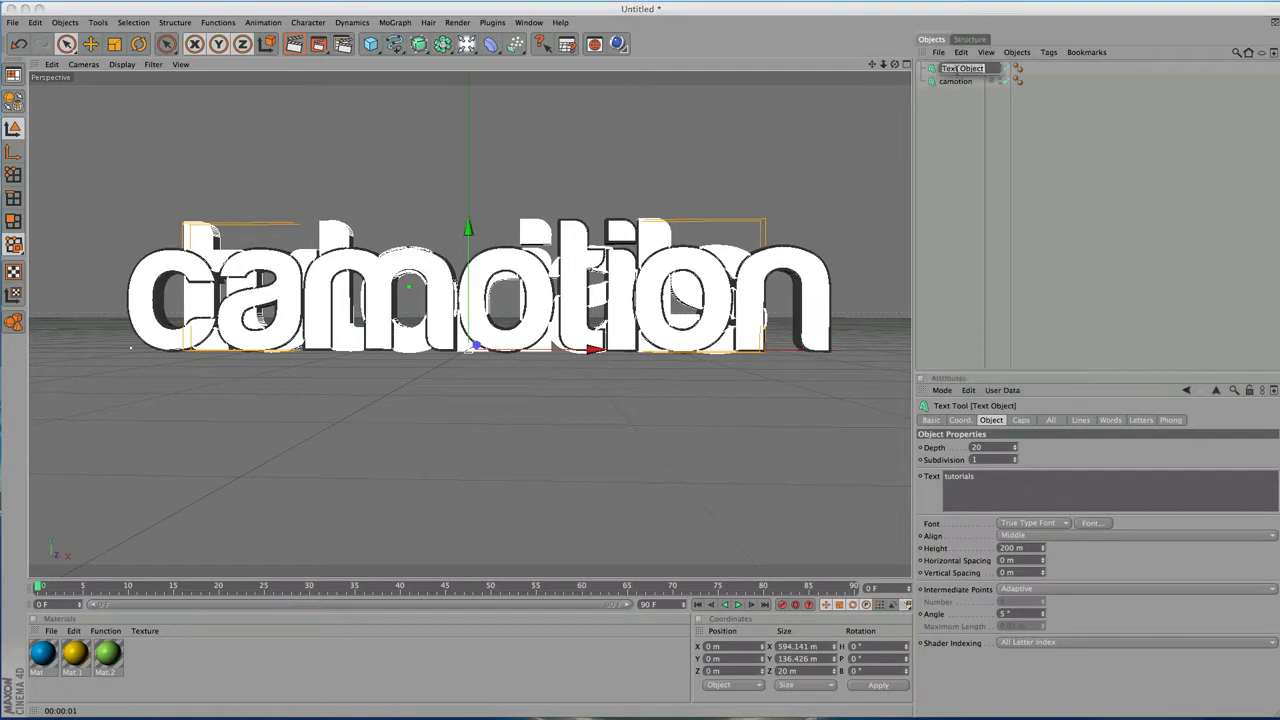
type("tutorials")
left_click(1120, 149)
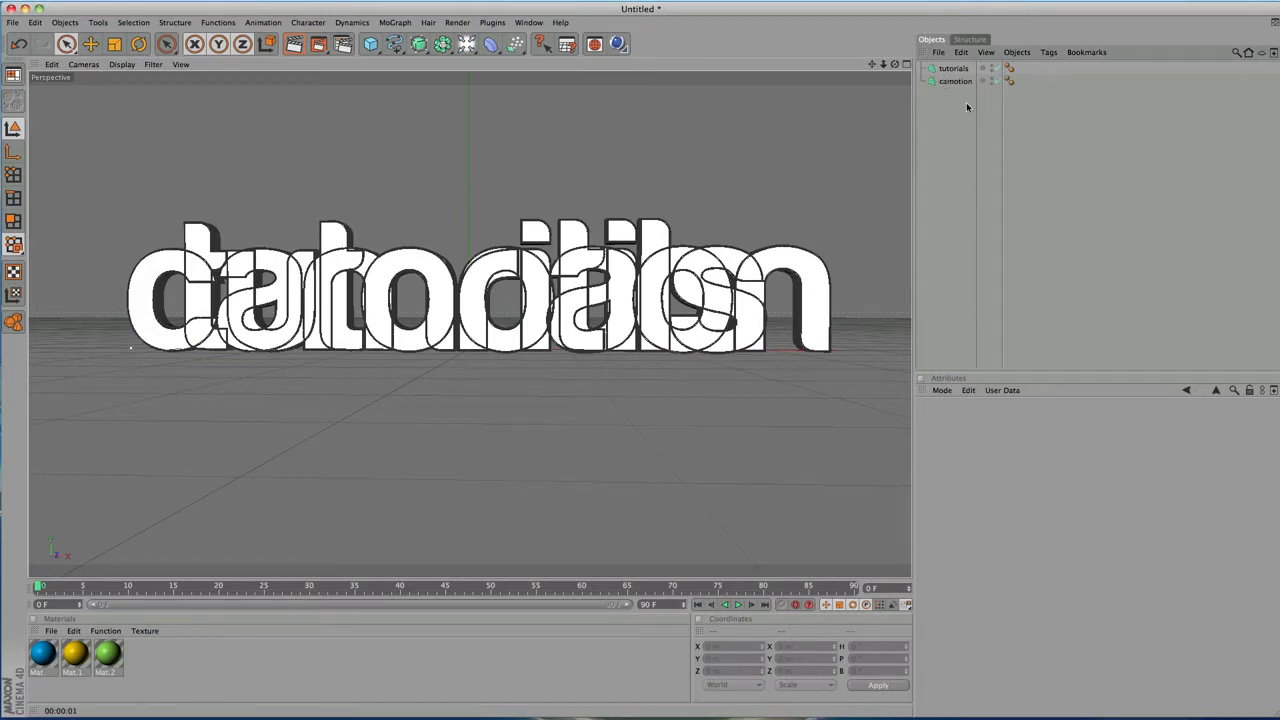
Convert the tutorials and camotion text objects, including all their child letters, into editable polygon objects.
left_click_drag(962, 107, 962, 68)
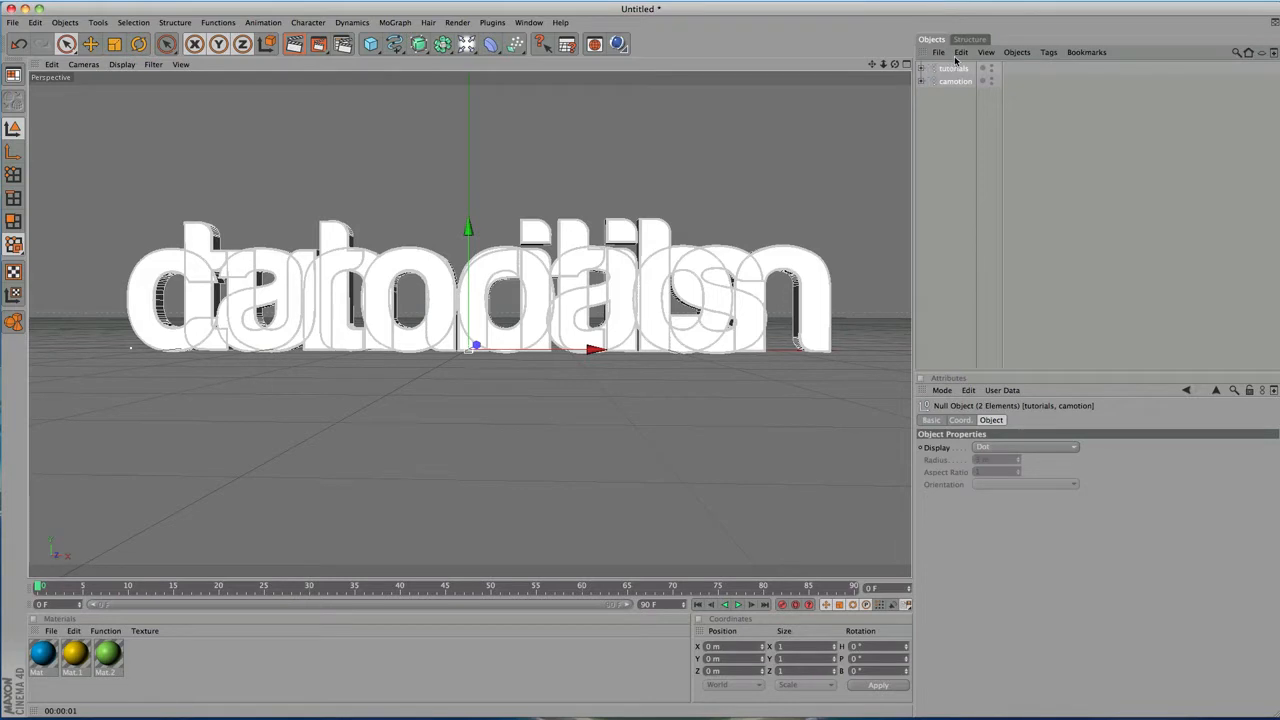
left_click(961, 53)
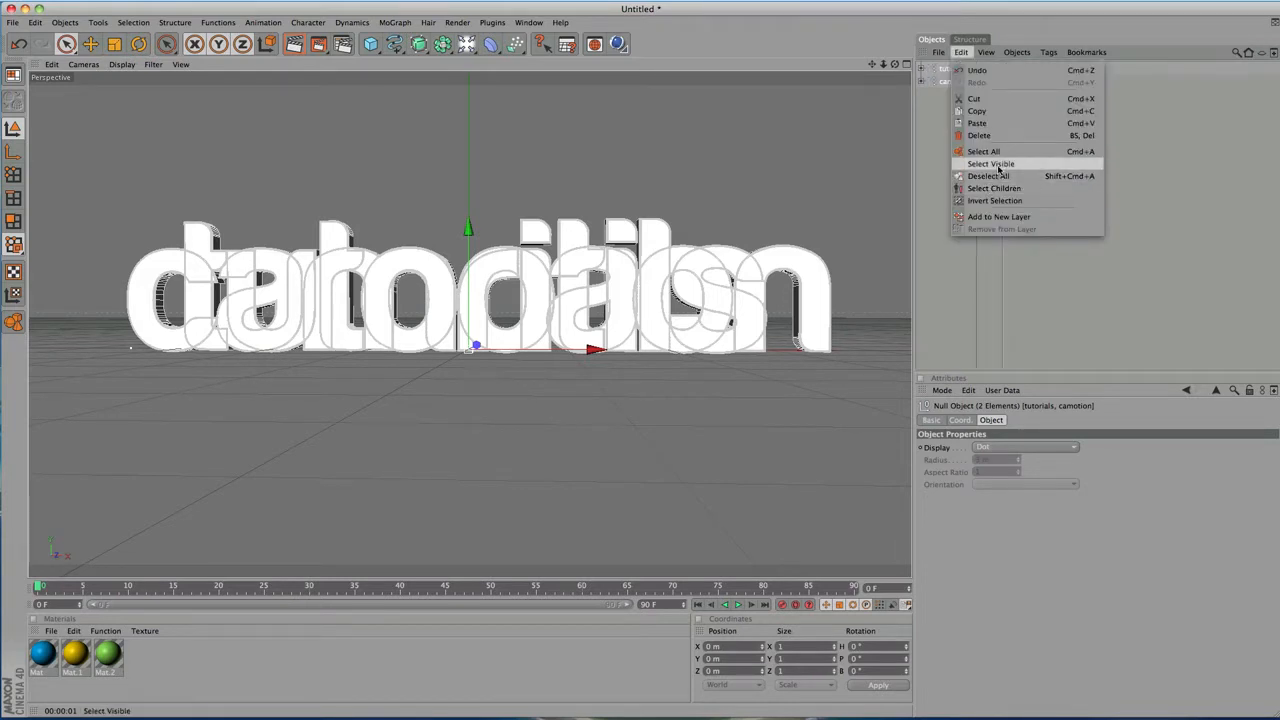
left_click(994, 188)
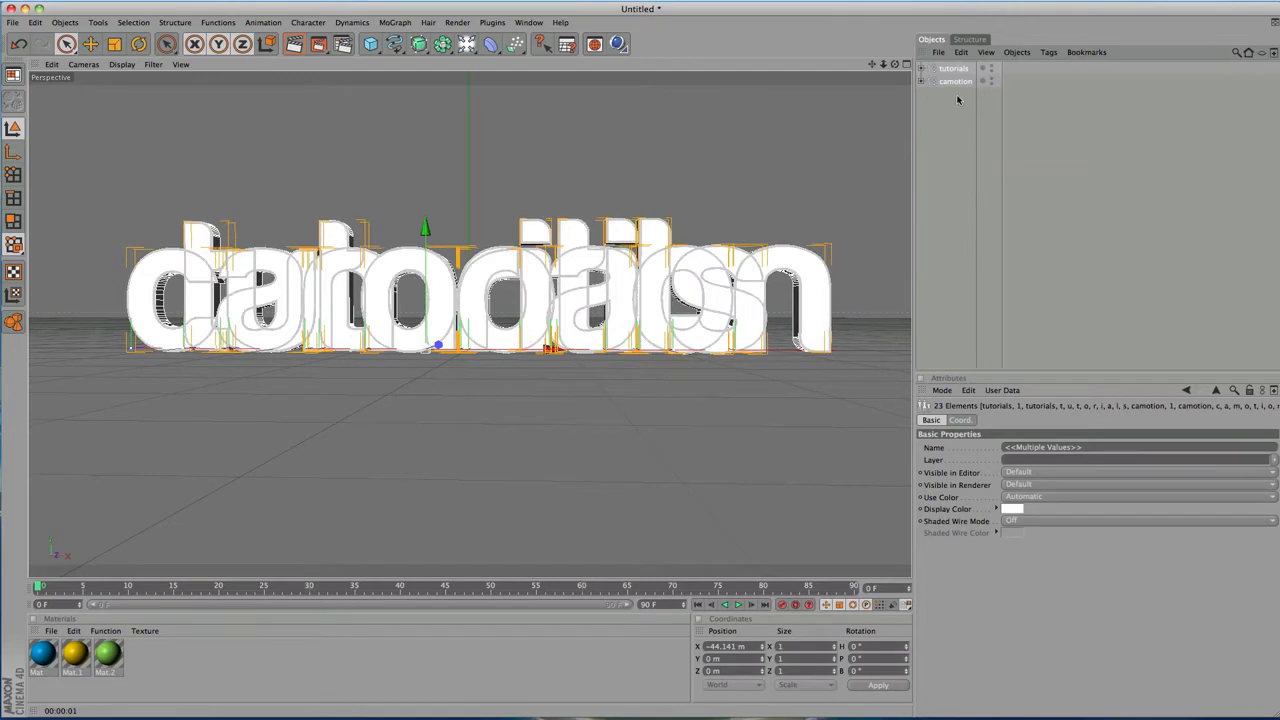
left_click(921, 69)
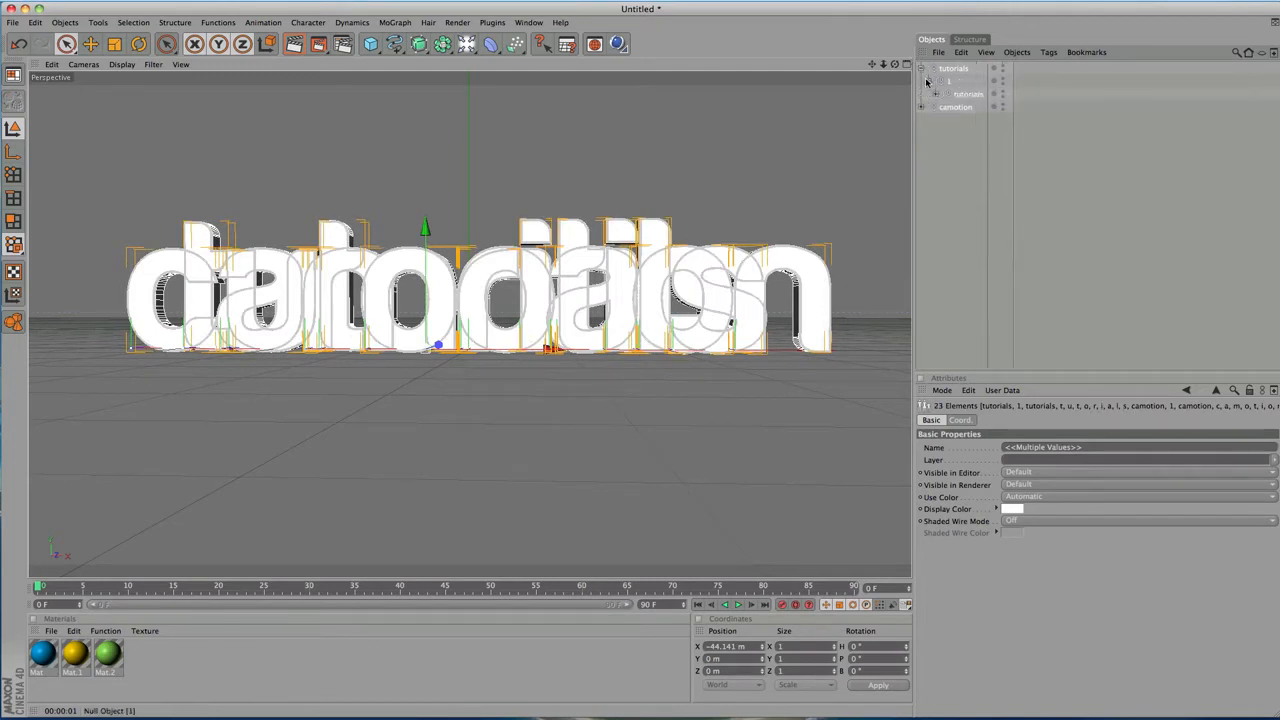
left_click(935, 94)
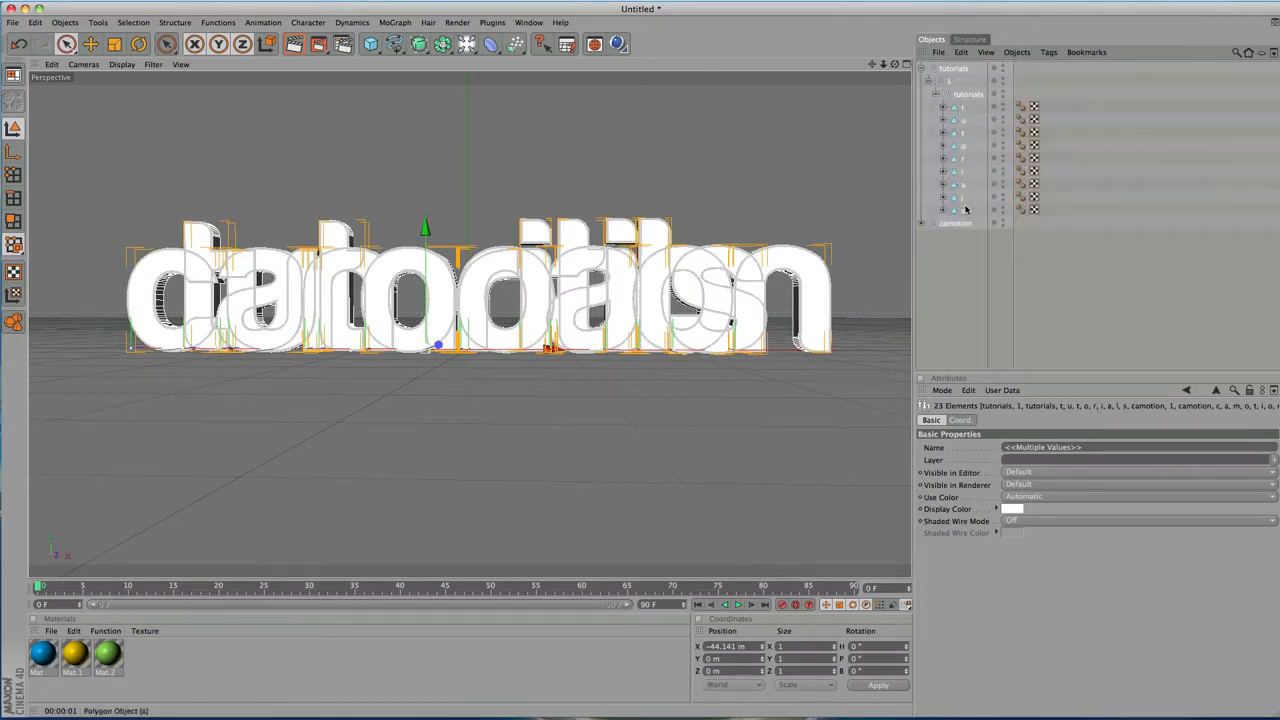
left_click(921, 68)
left_click(959, 70)
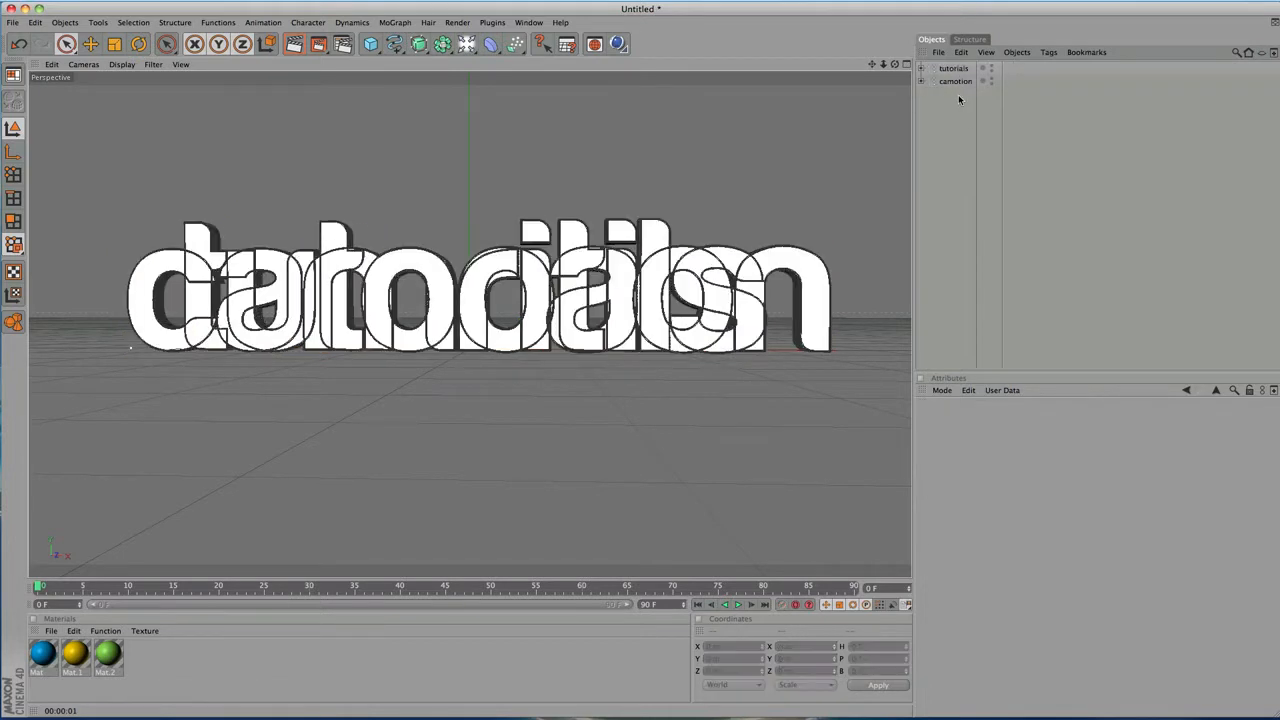
Expand the camotion hierarchy down to its single letters and select all its children.
left_click(957, 82)
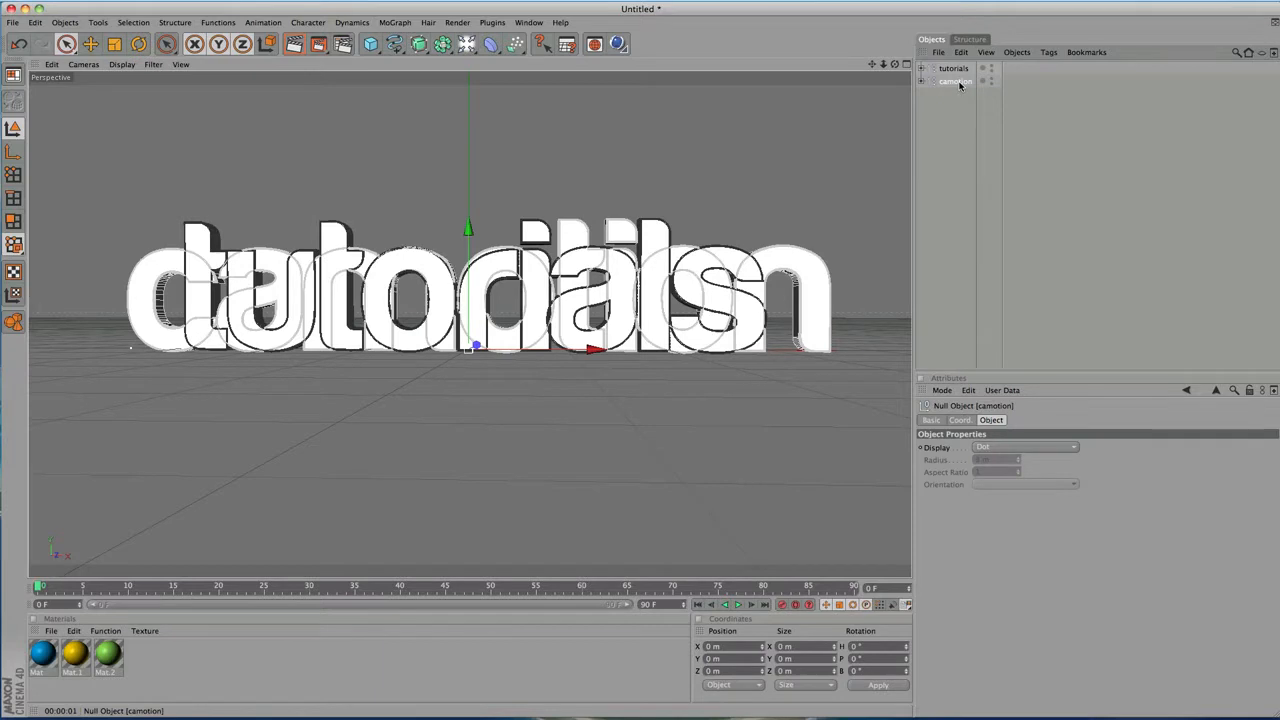
left_click(960, 52)
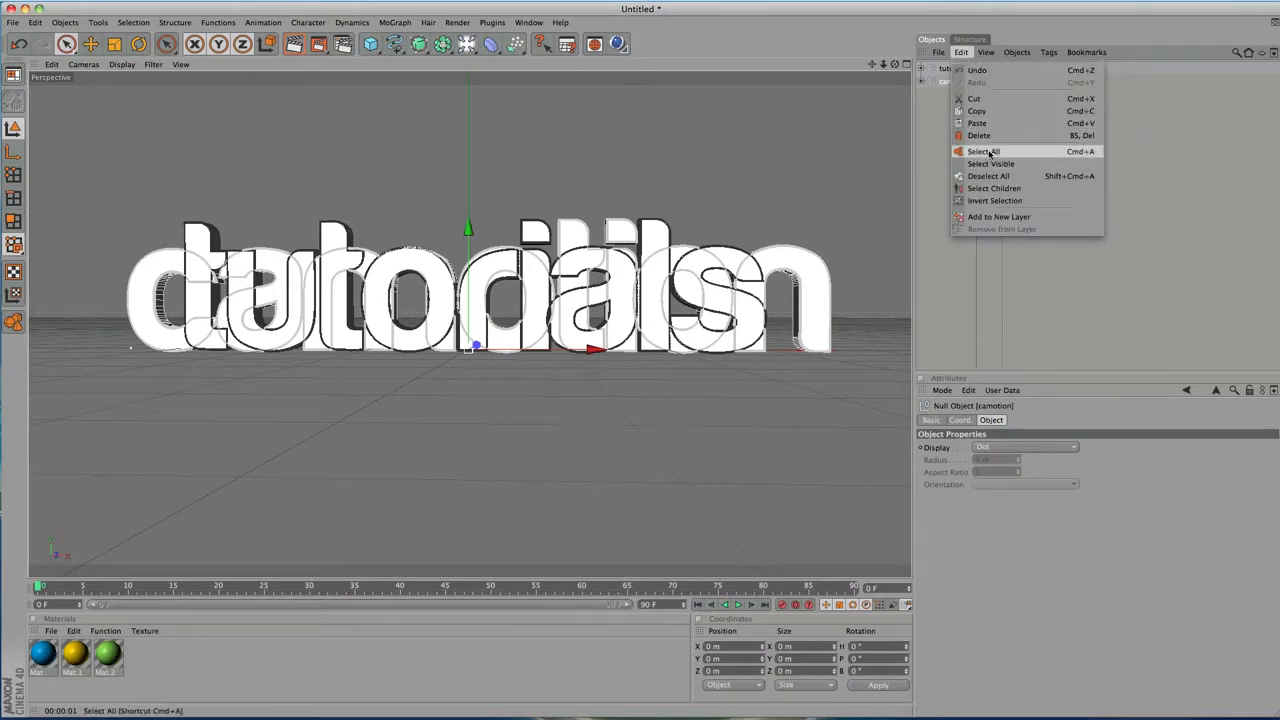
left_click(986, 151)
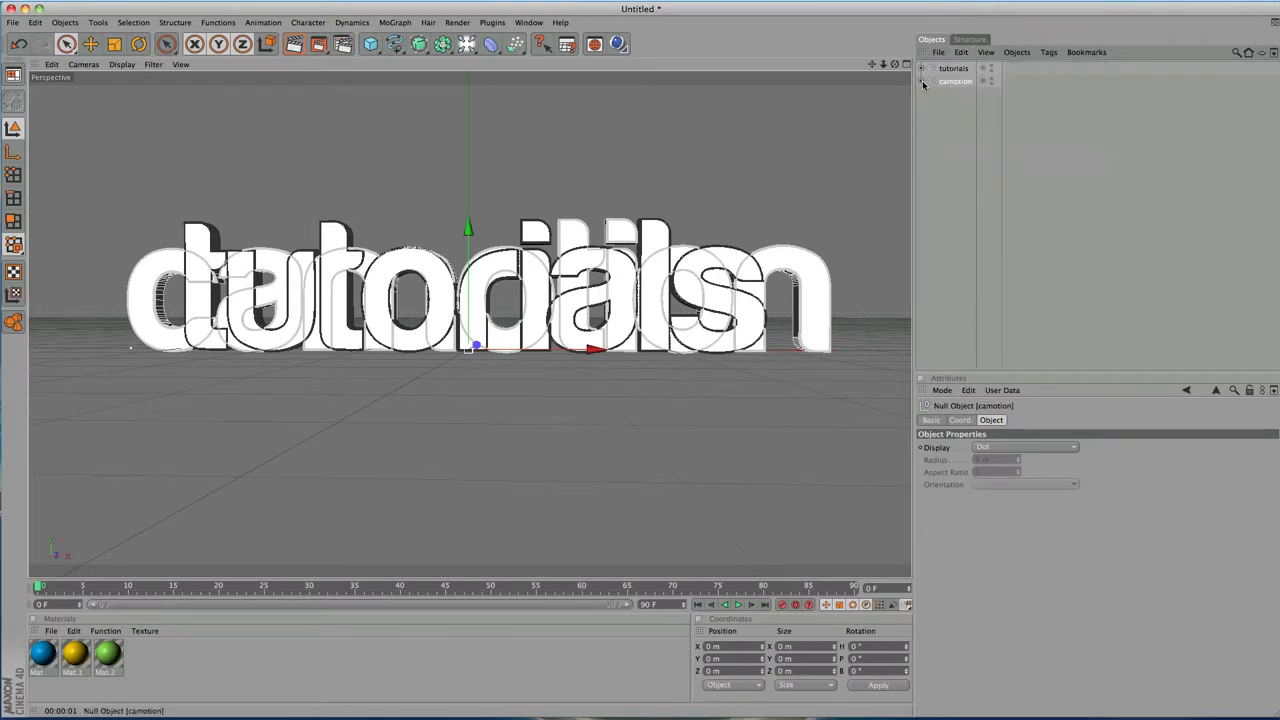
left_click(929, 94)
left_click(936, 107)
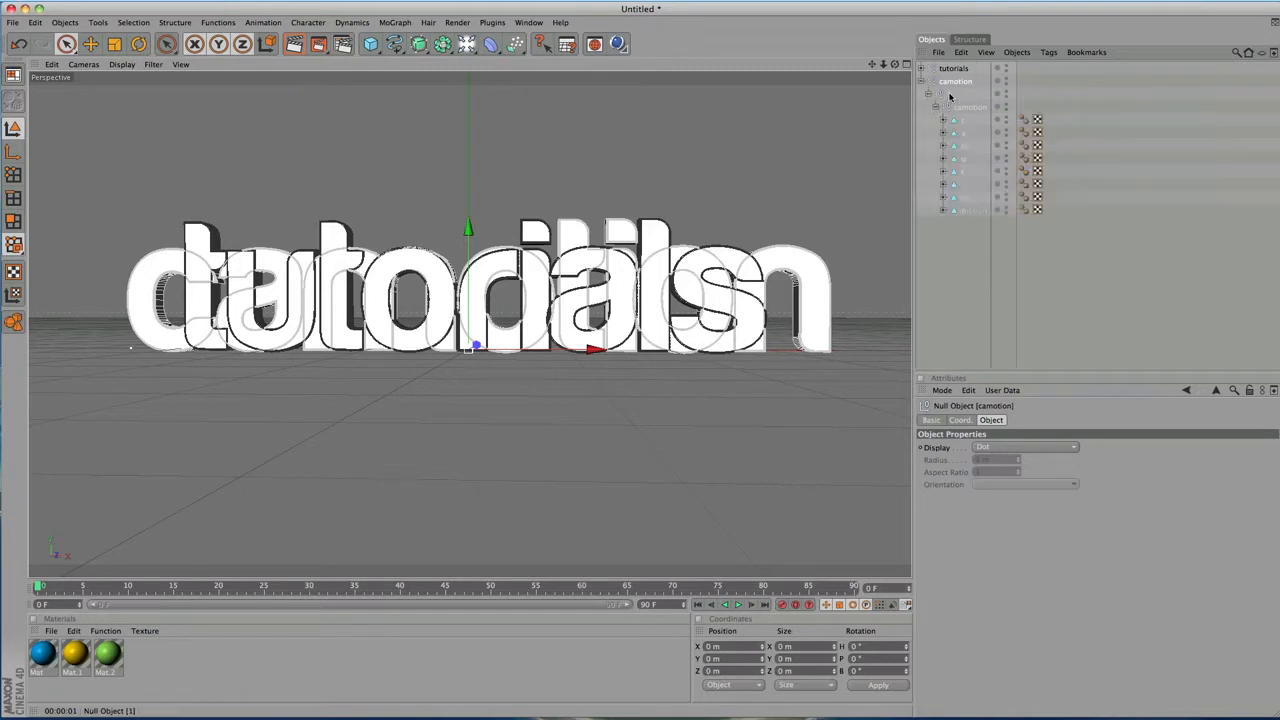
left_click(960, 52)
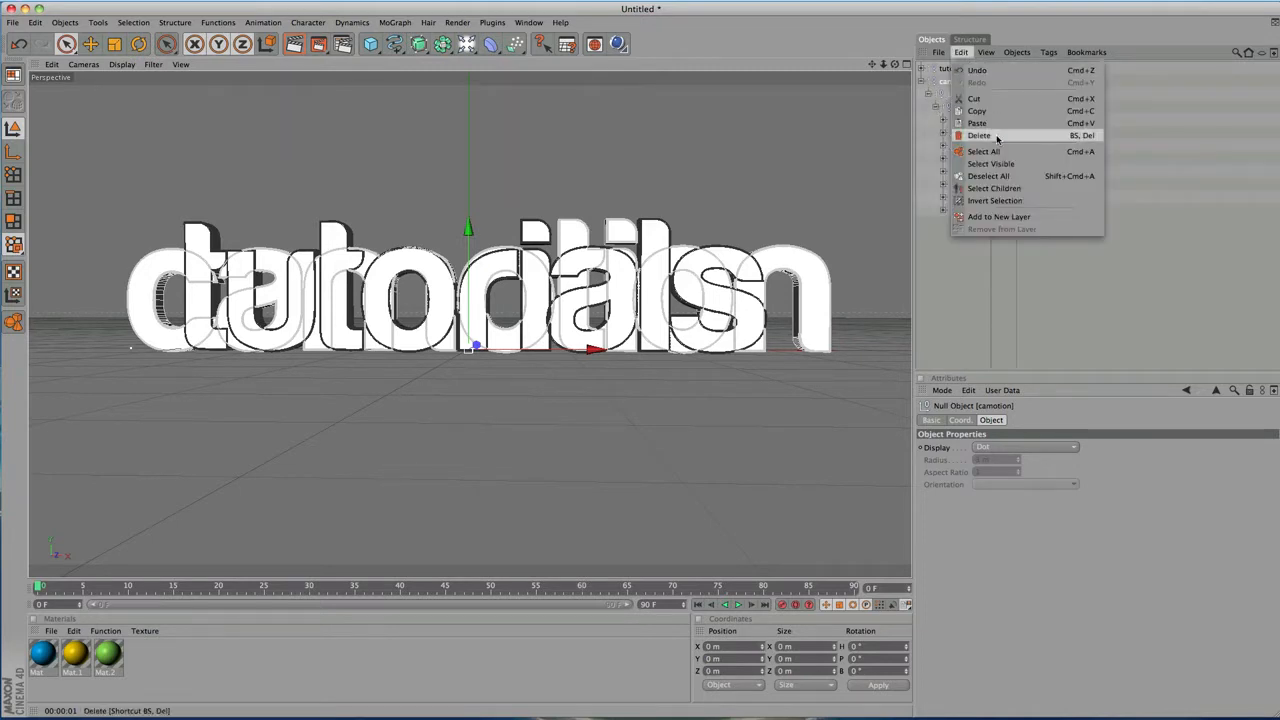
left_click(995, 187)
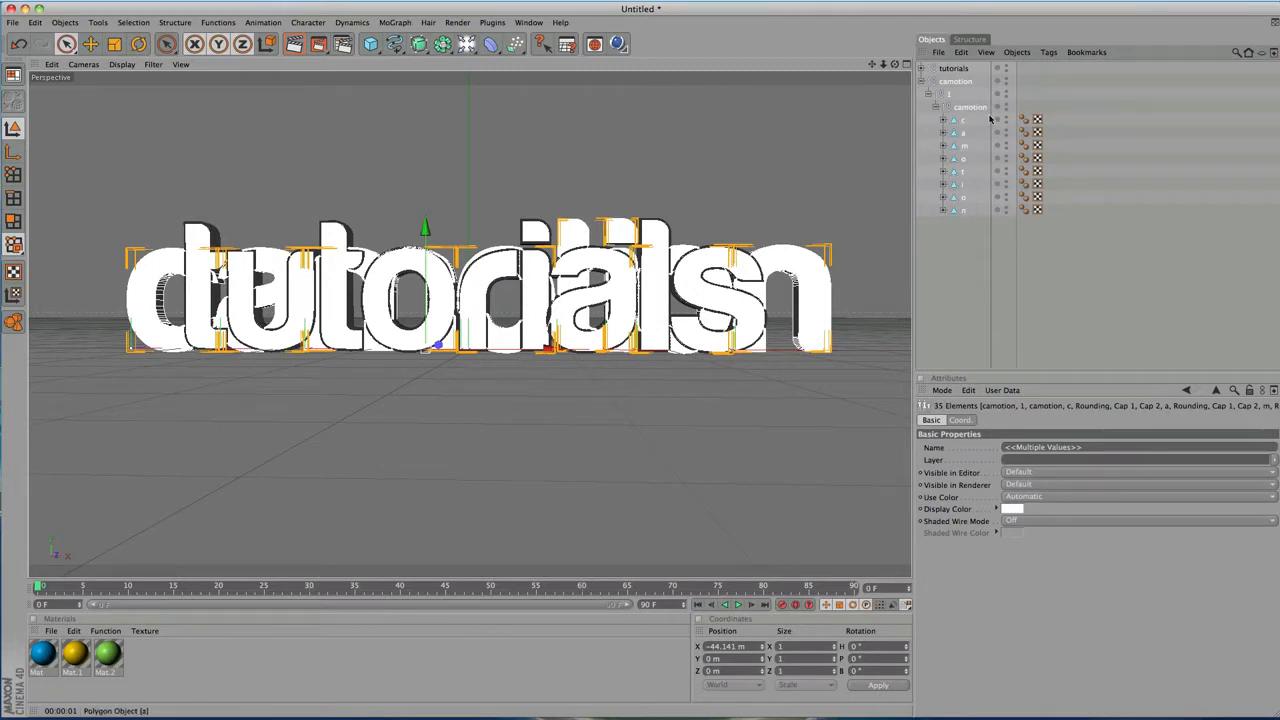
left_click(972, 226)
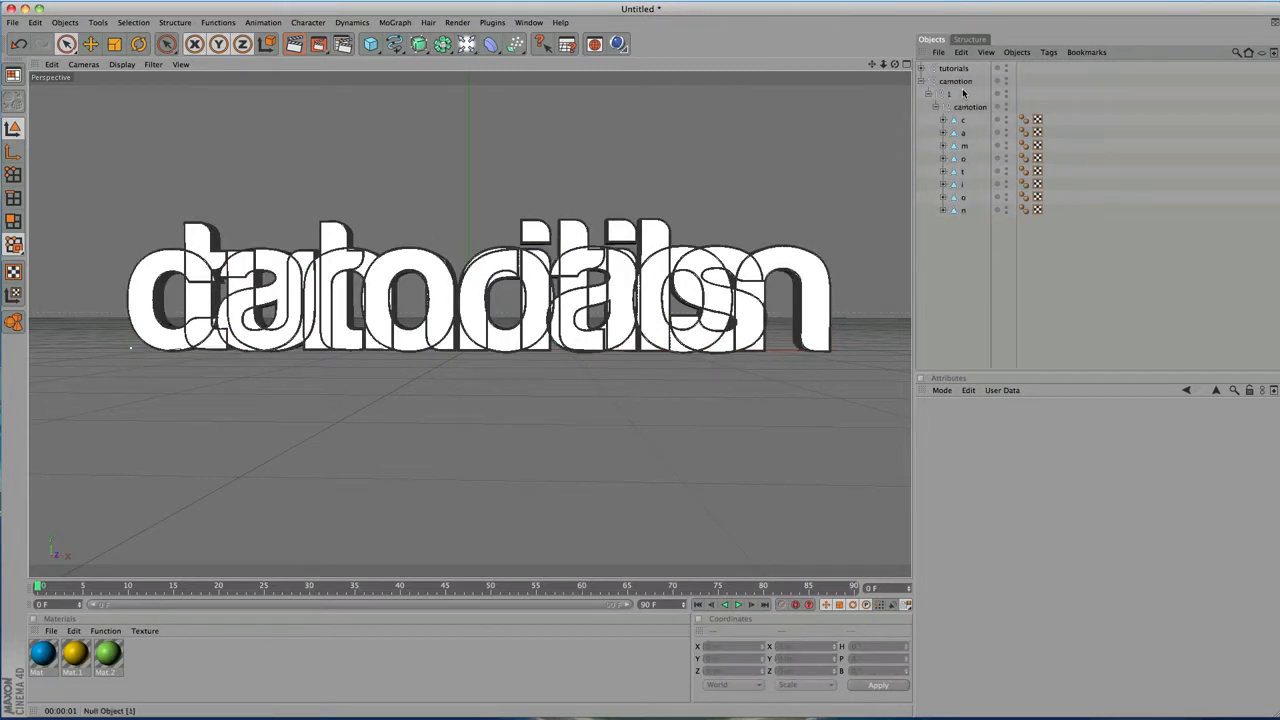
Connect the camotion null and all its children into one polygon object that replaces the hierarchy.
left_click(967, 106)
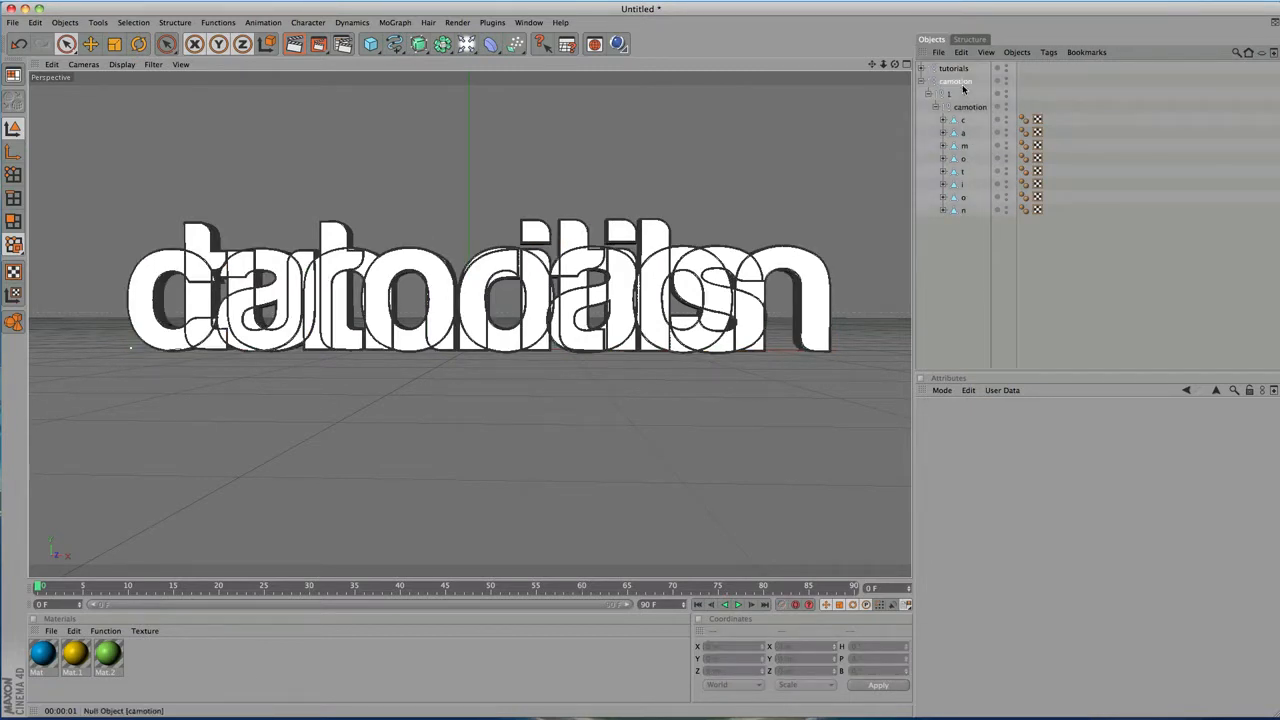
left_click(969, 214)
left_click(960, 52)
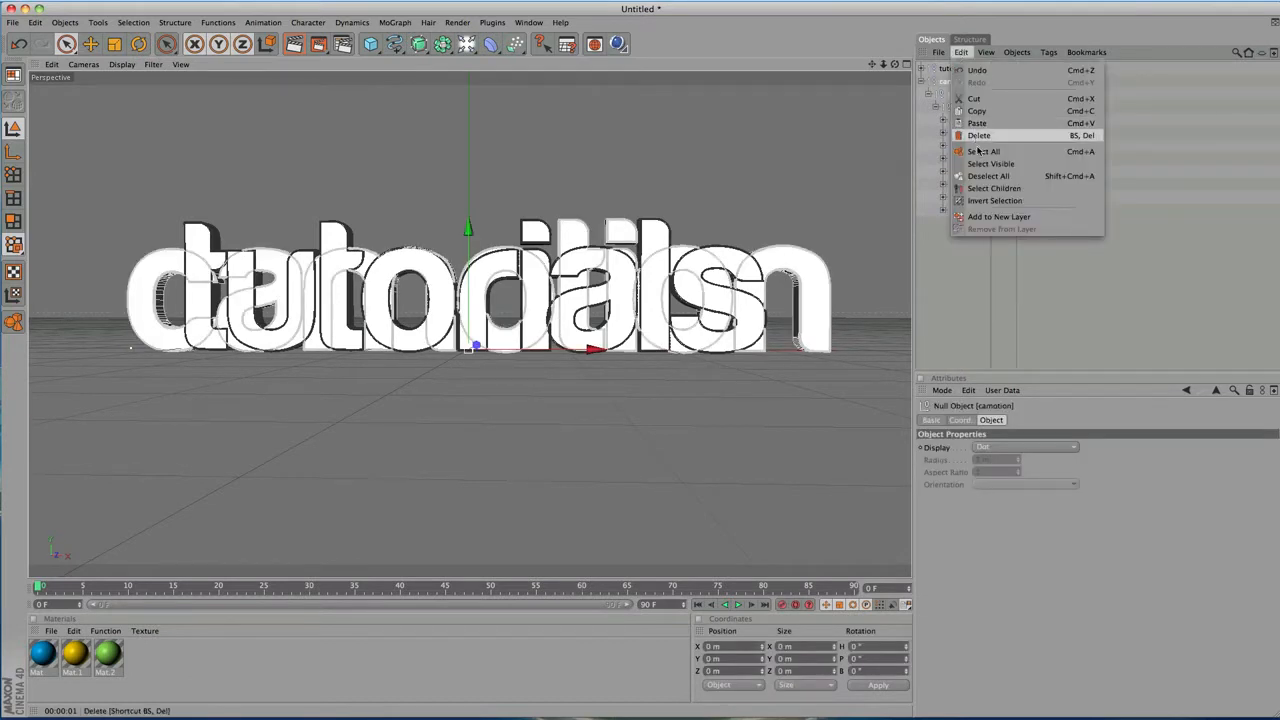
left_click(982, 189)
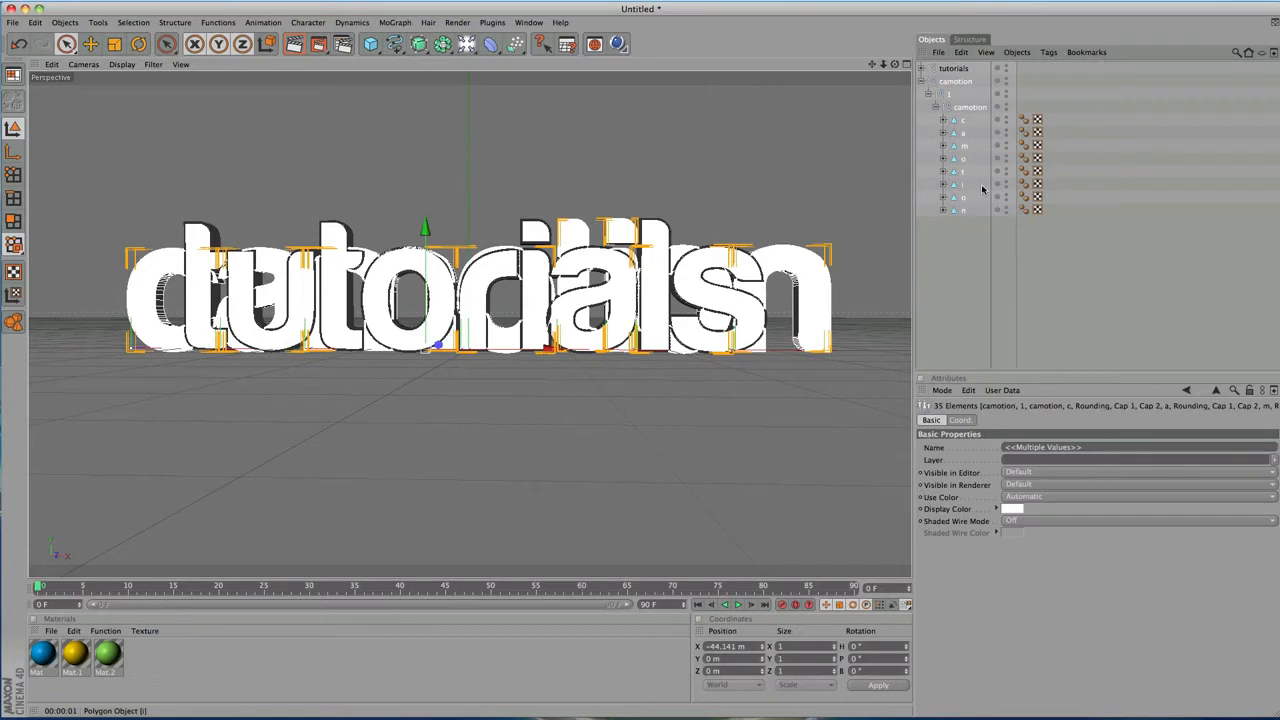
left_click(1015, 55)
left_click(1046, 163)
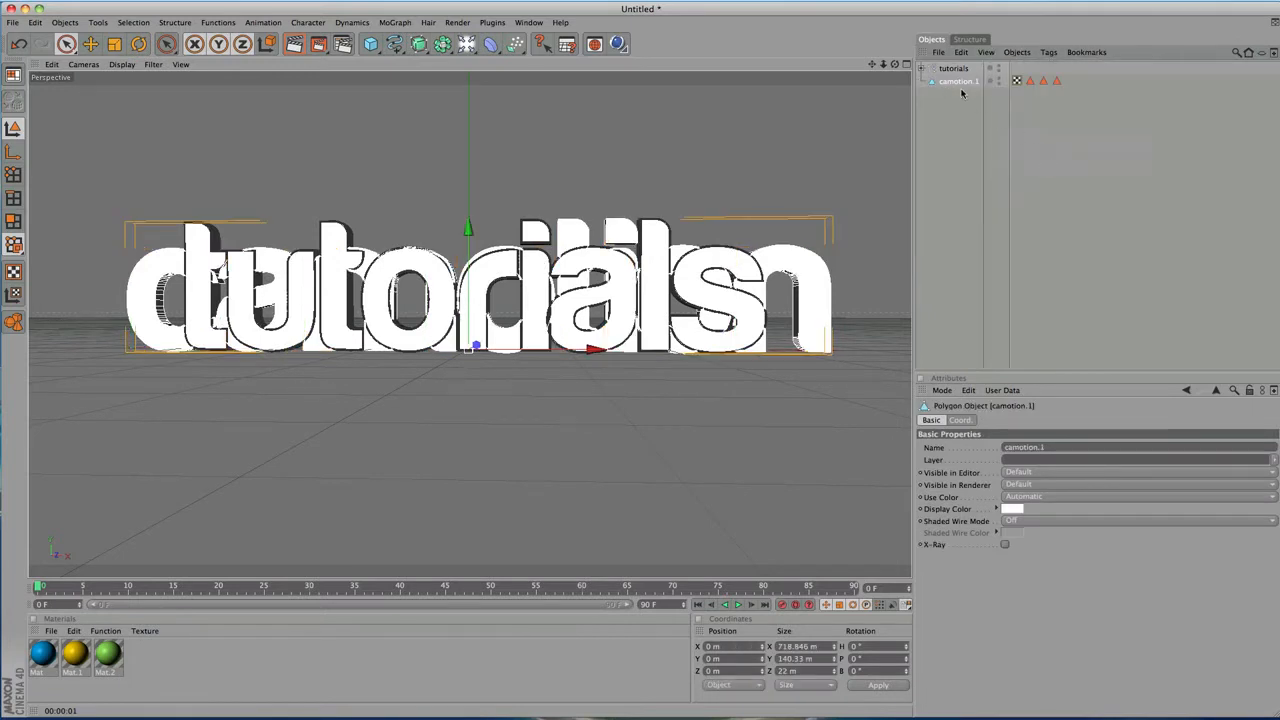
Connect the tutorials null and all its children into one polygon object, and delete all tags from both merged words.
left_click(960, 52)
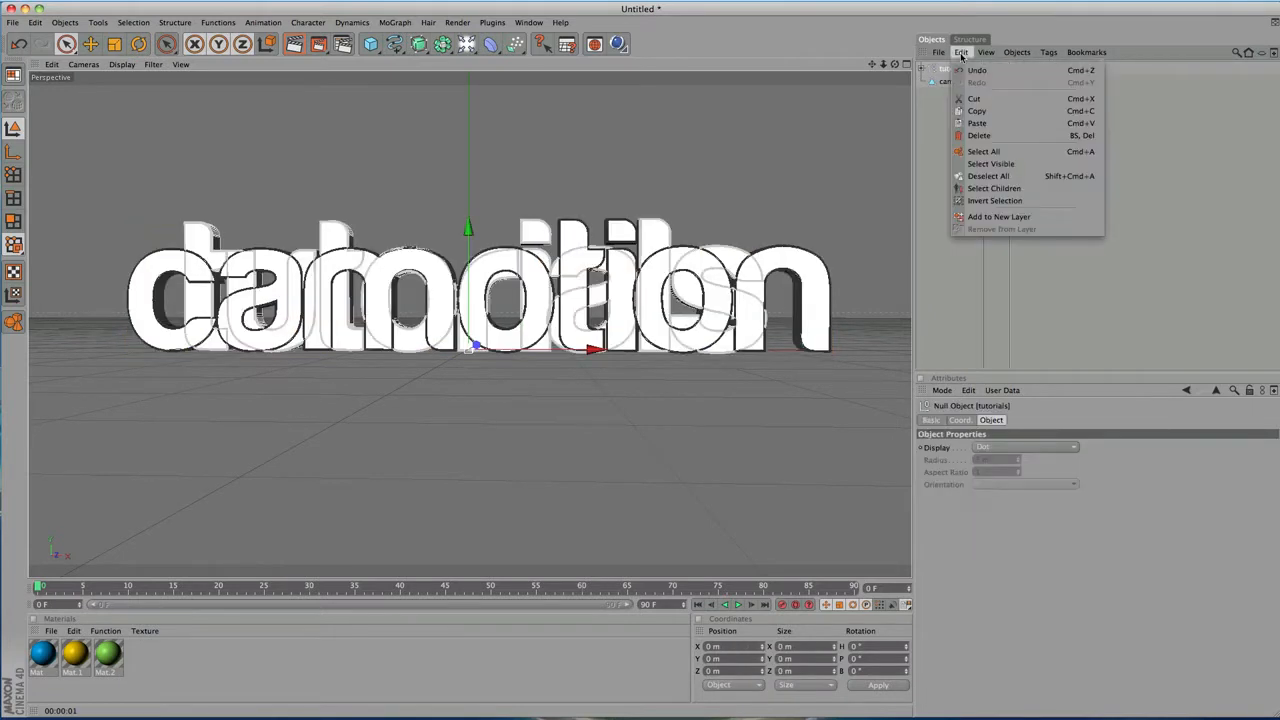
left_click(986, 189)
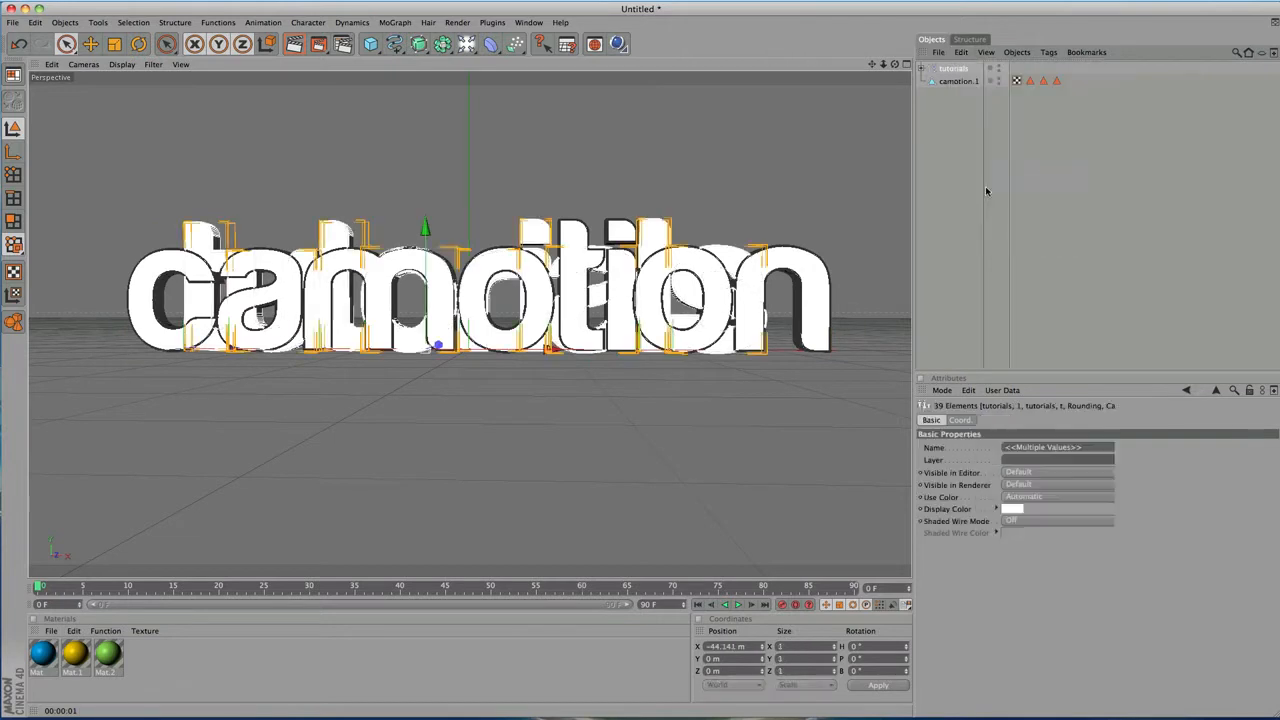
left_click(1016, 52)
left_click(1041, 163)
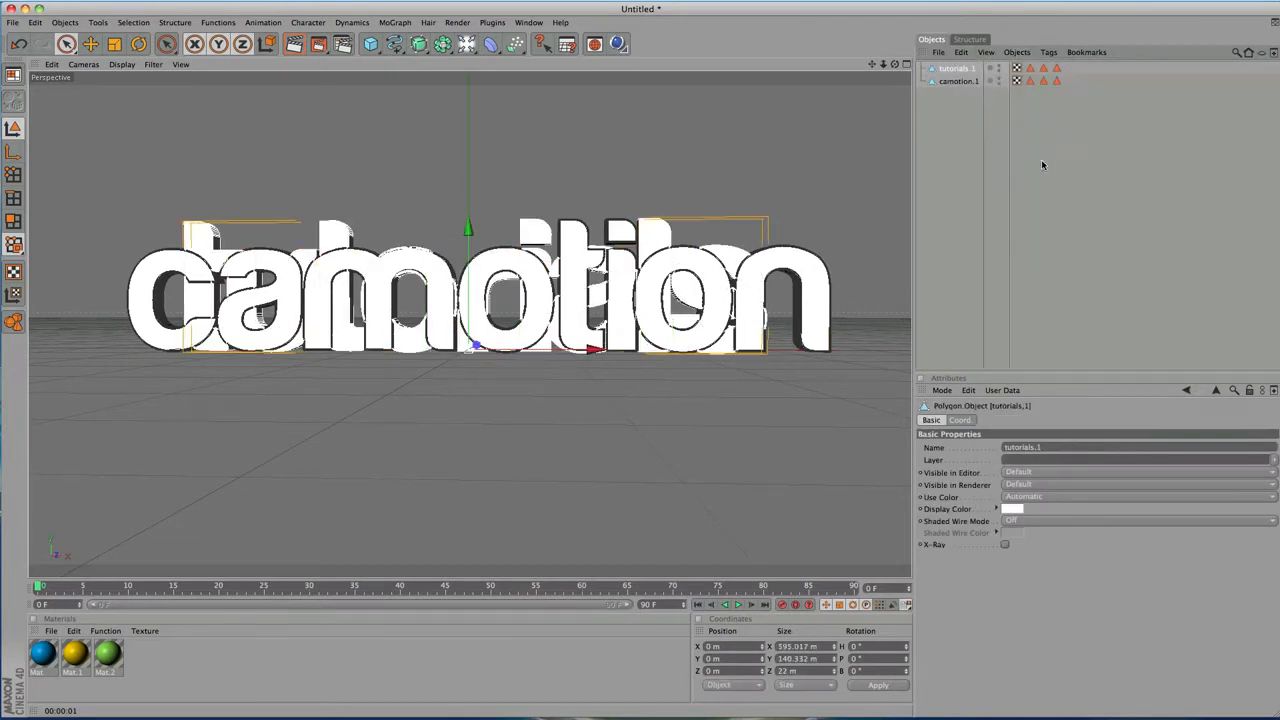
left_click_drag(1070, 102, 1018, 69)
key("Delete")
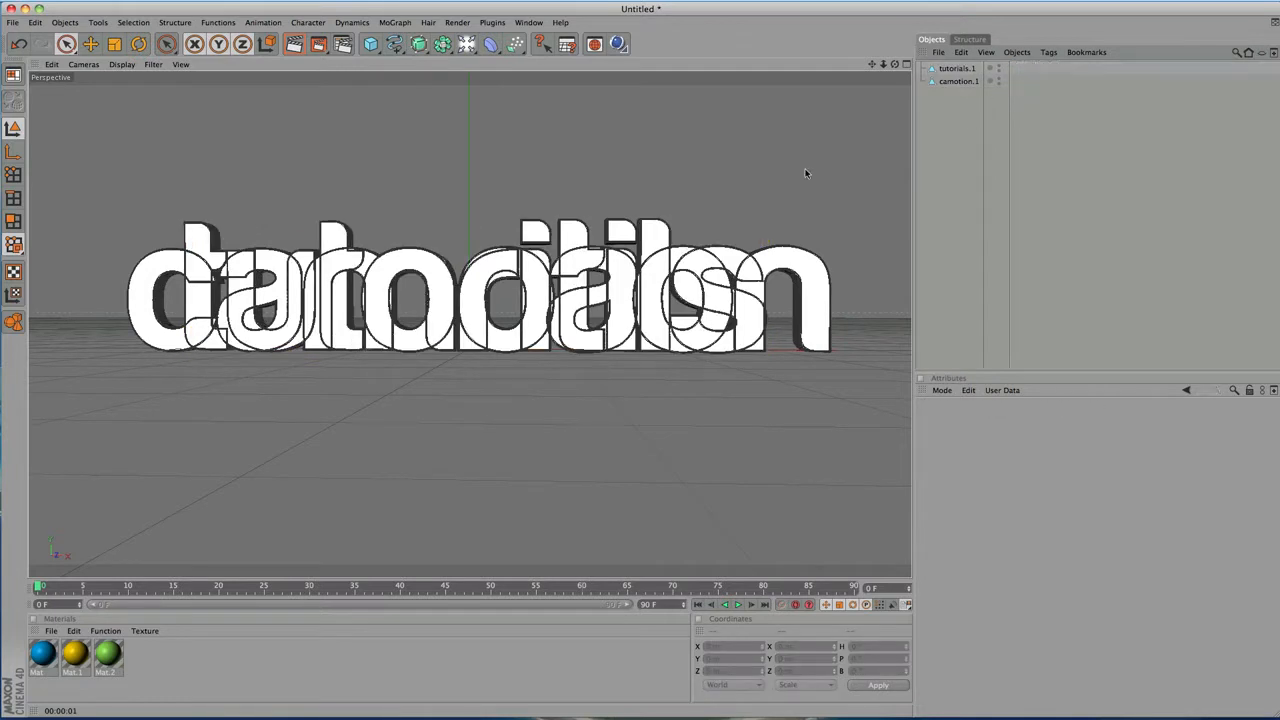
Apply the blue Mat and yellow Mat.1 materials to tutorials.1, and the green Mat.2 and blue Mat materials to camotion.1.
left_click_drag(42, 652, 958, 70)
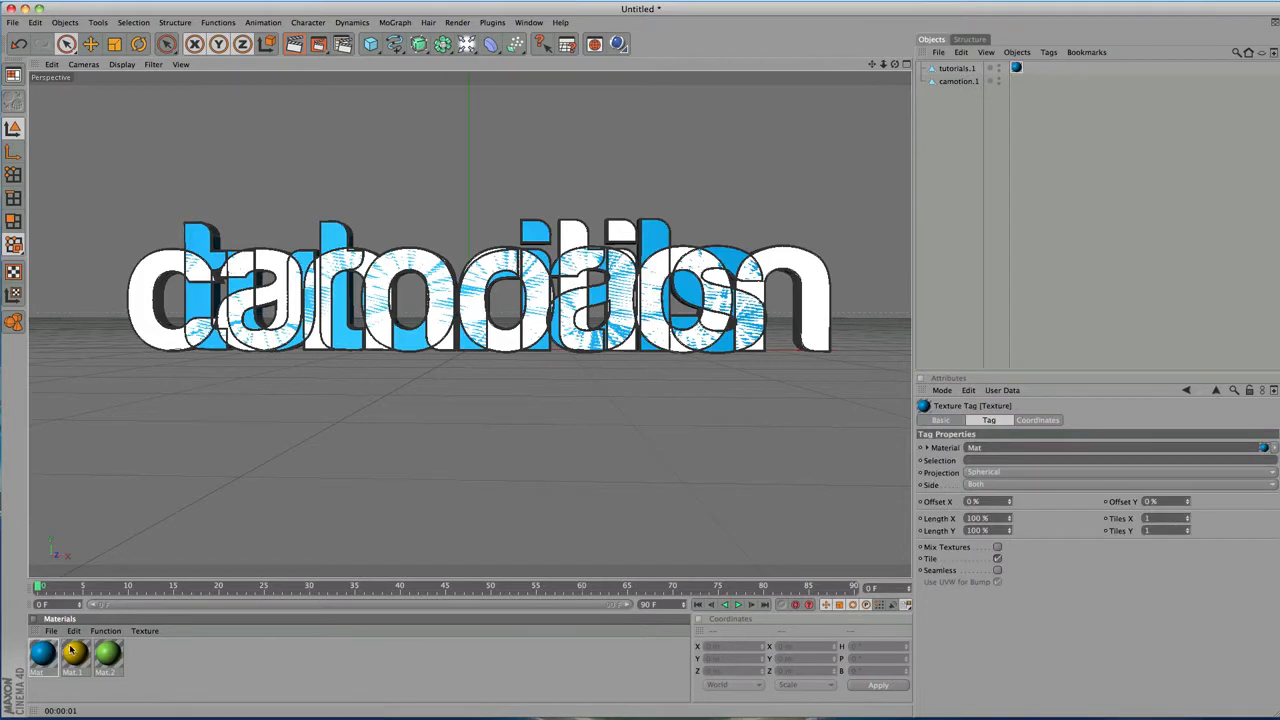
left_click_drag(72, 650, 950, 70)
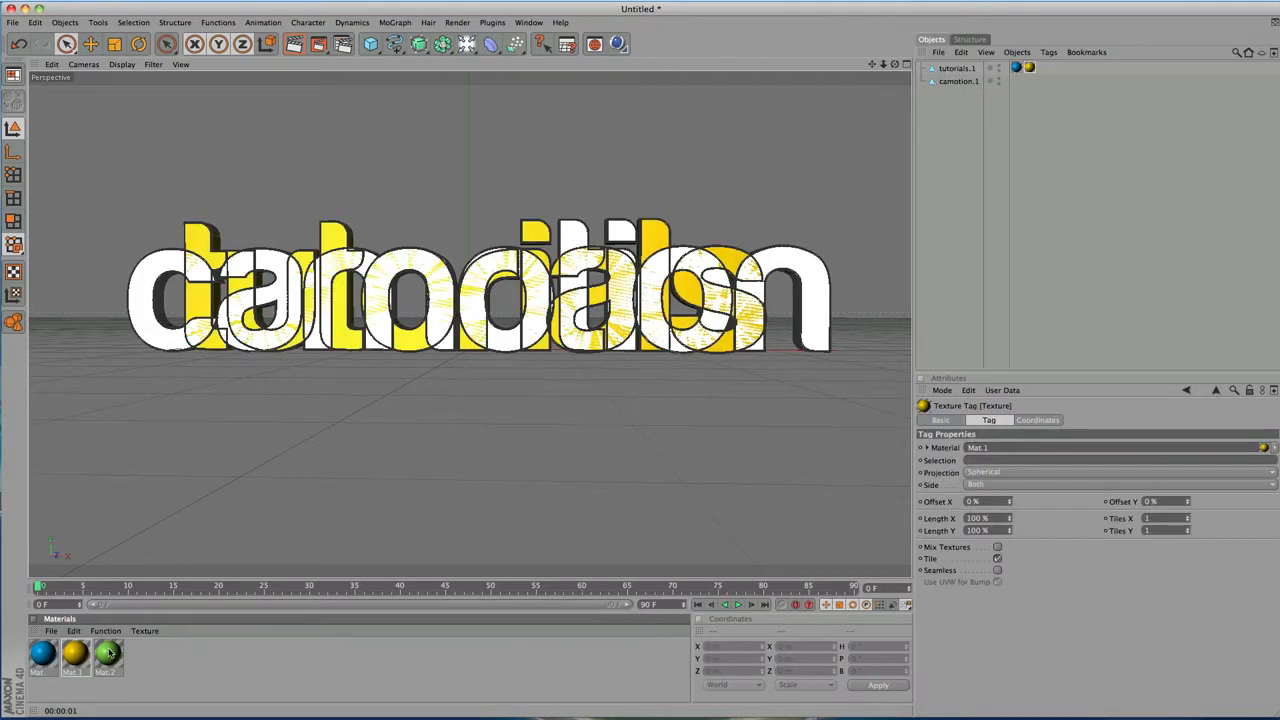
left_click_drag(108, 652, 967, 83)
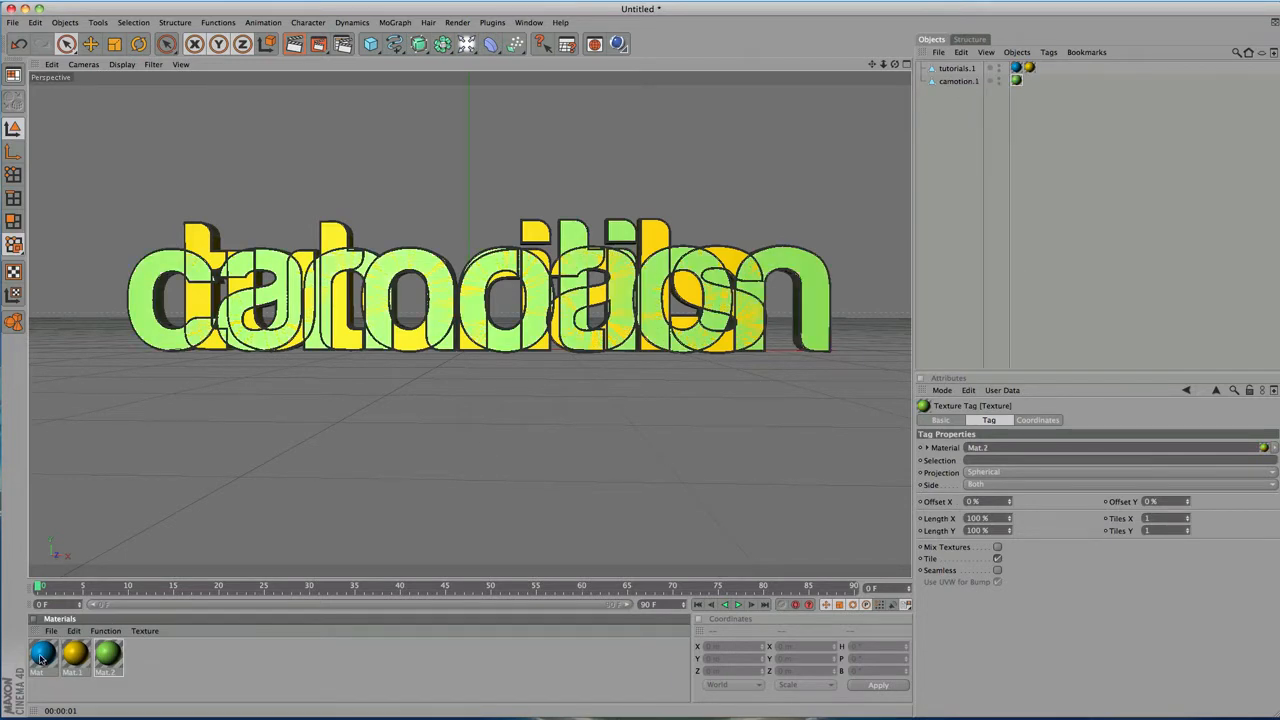
left_click_drag(42, 658, 948, 83)
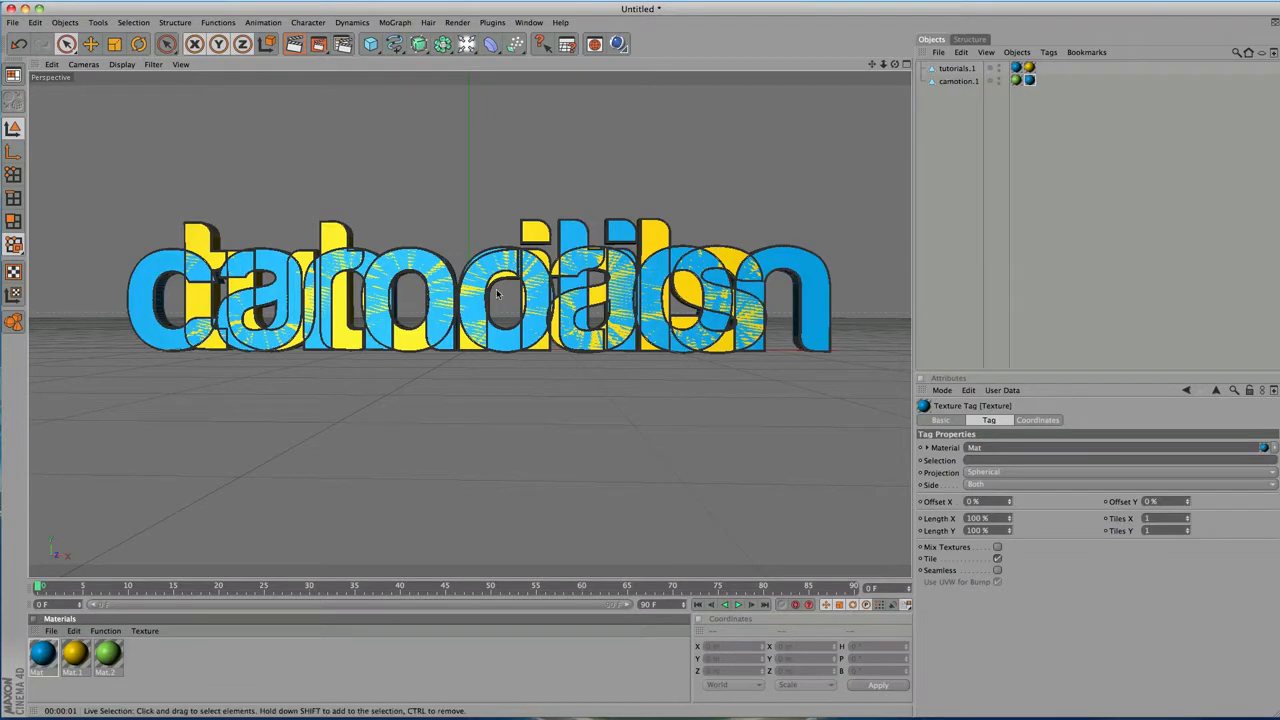
Fracture tutorials.1 and camotion.1 together with the Thrausi plugin in Voronoi mode, using 30 pieces.
left_click(954, 120)
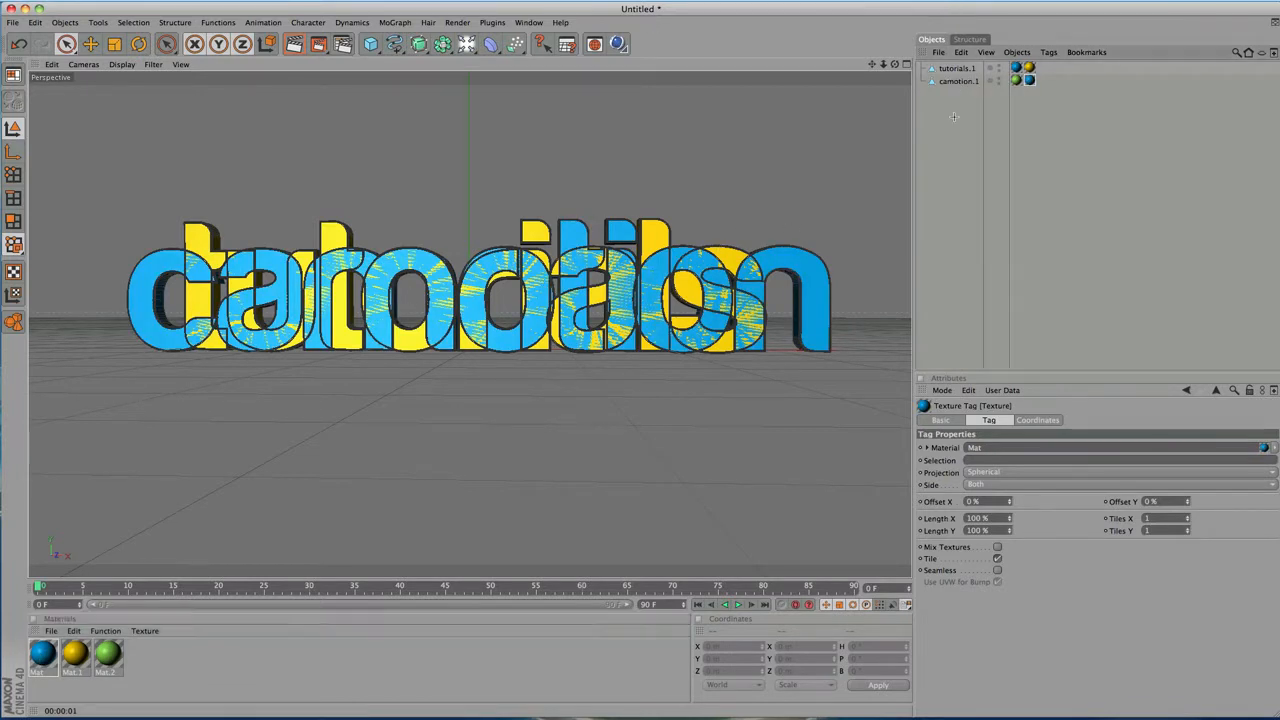
left_click_drag(975, 120, 963, 70)
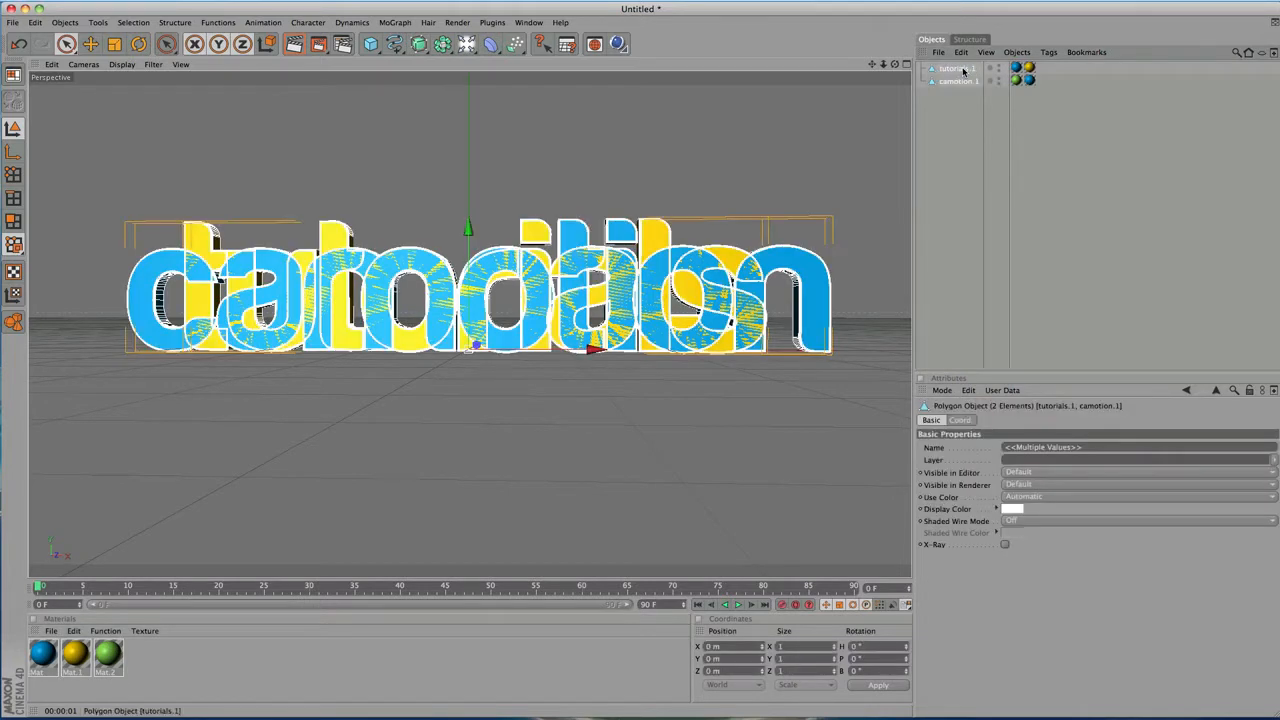
left_click(486, 23)
mouse_move(510, 118)
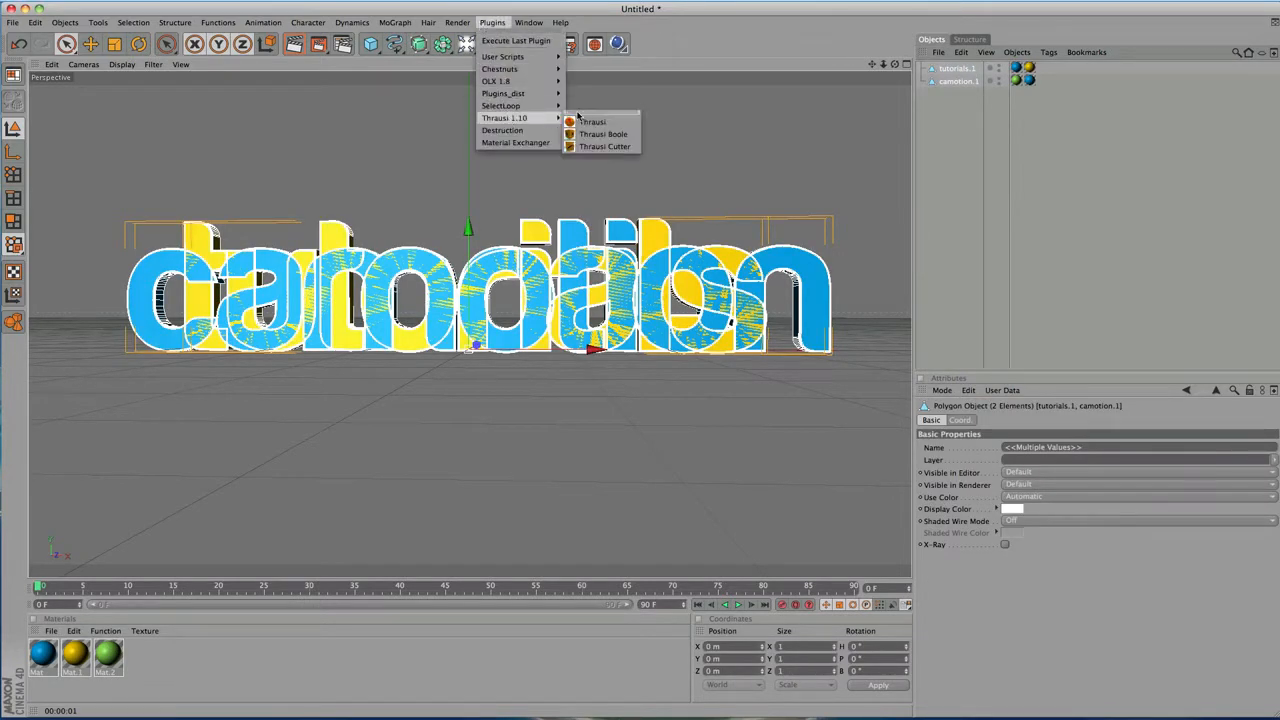
left_click(593, 122)
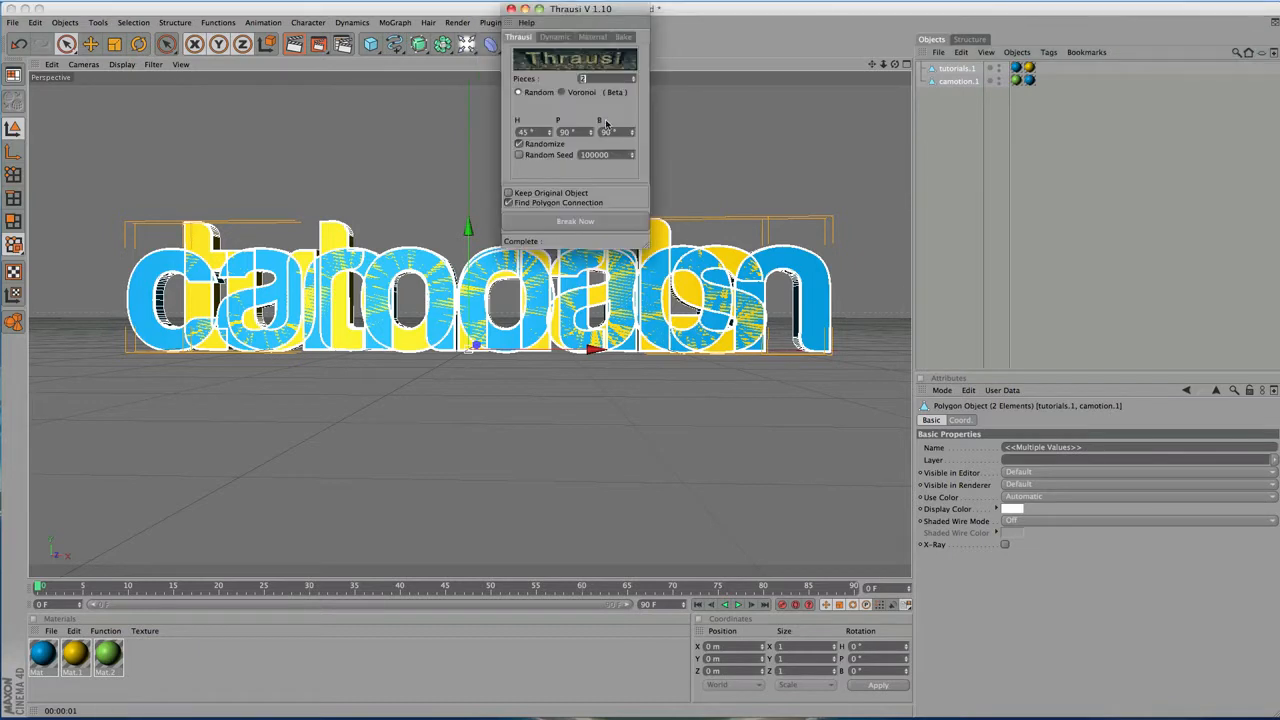
left_click(561, 92)
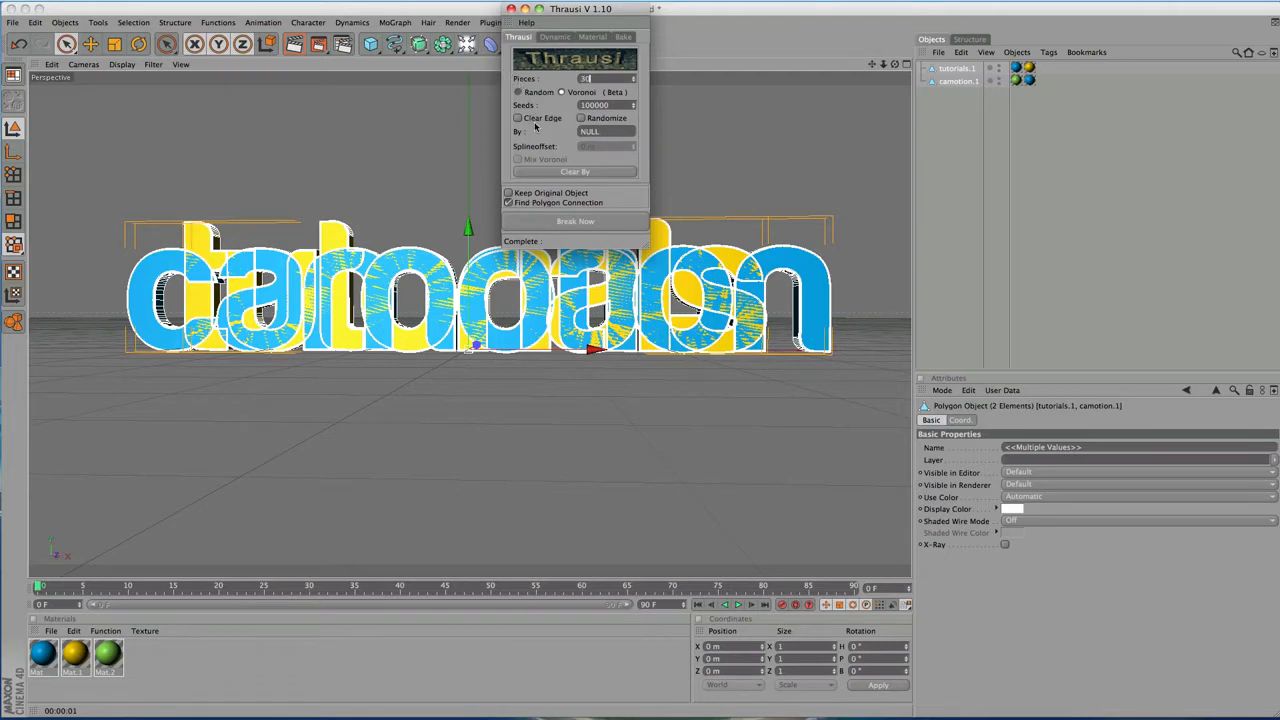
left_click(574, 221)
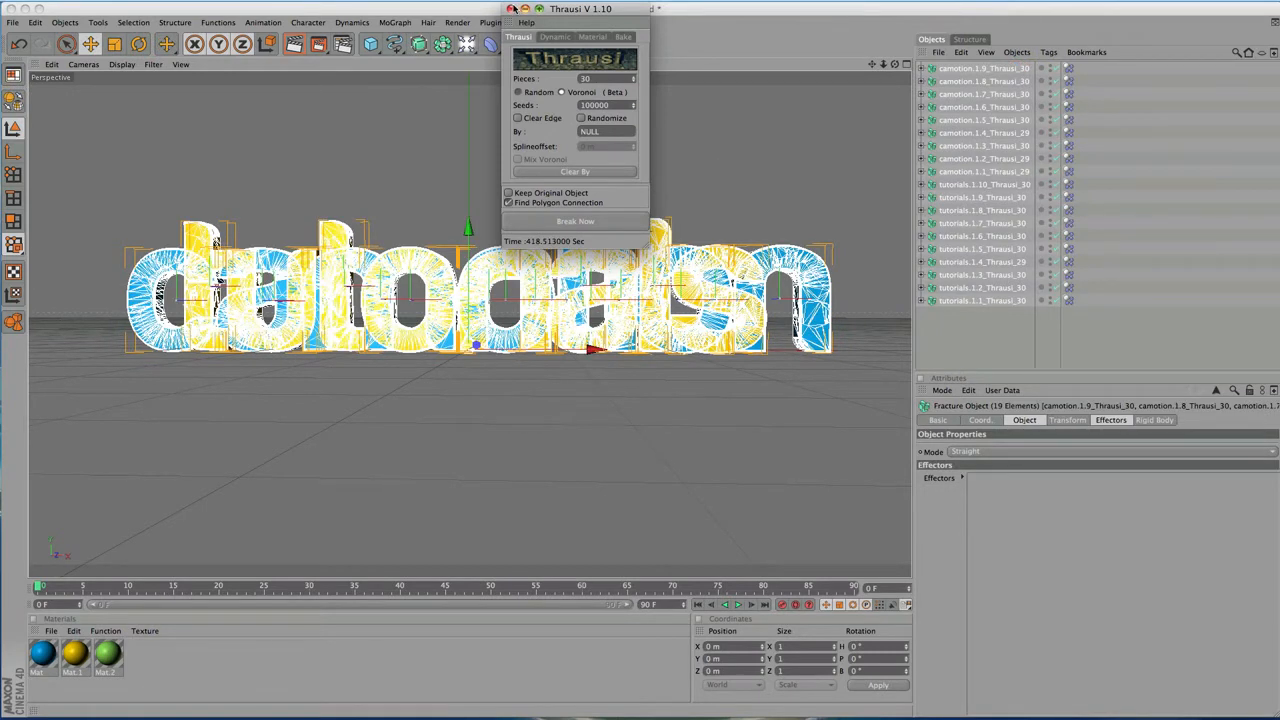
left_click_drag(562, 8, 560, 77)
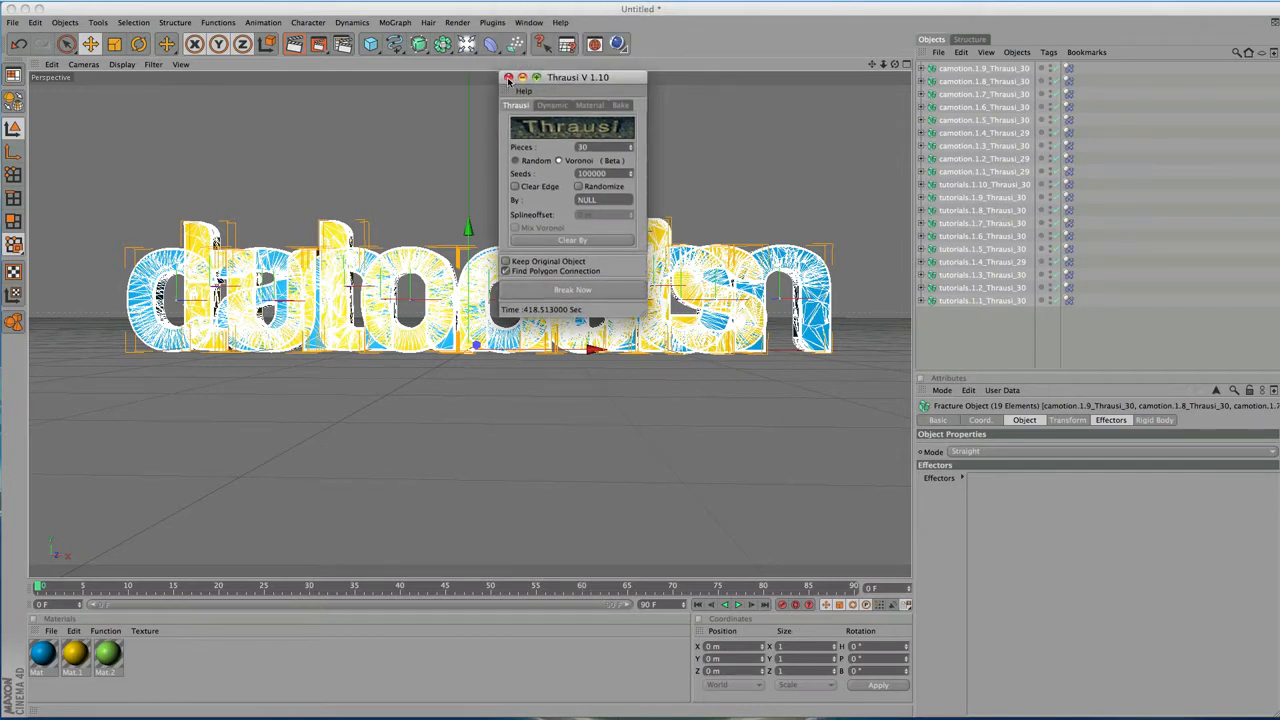
Close the Thrausi window and add two empty MoGraph Fracture objects to the scene.
left_click(508, 78)
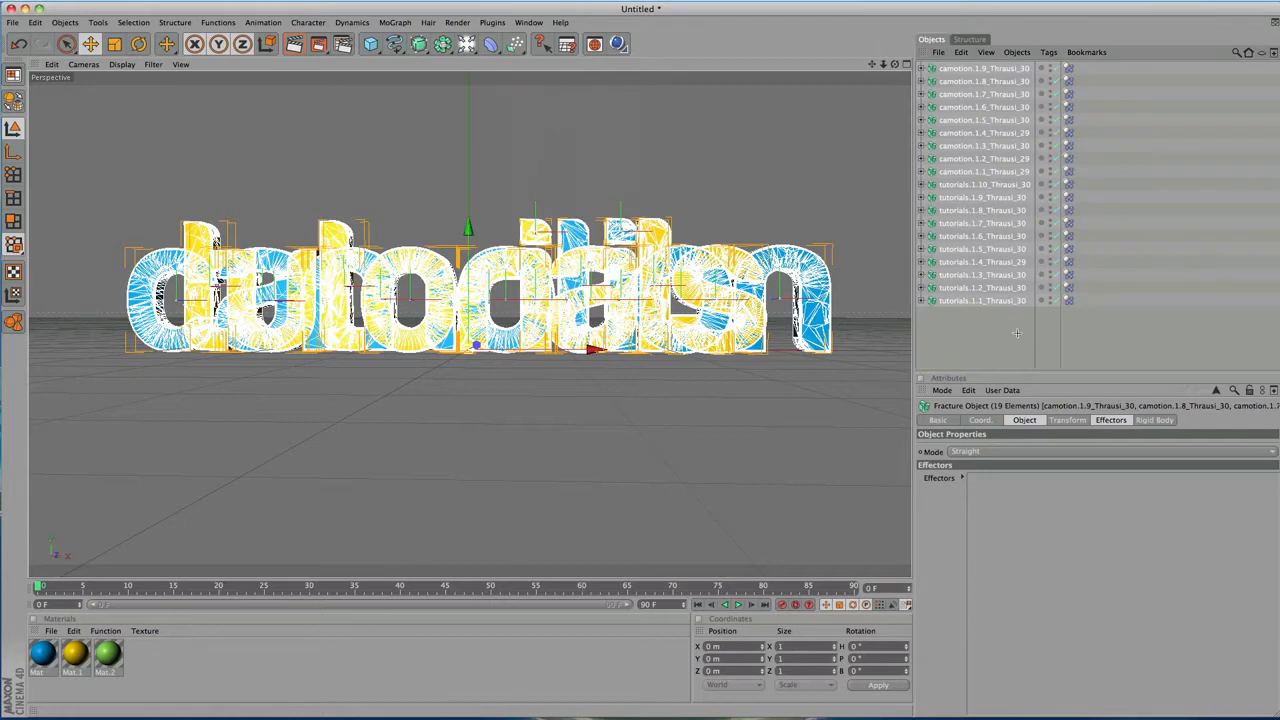
left_click_drag(1017, 333, 958, 174)
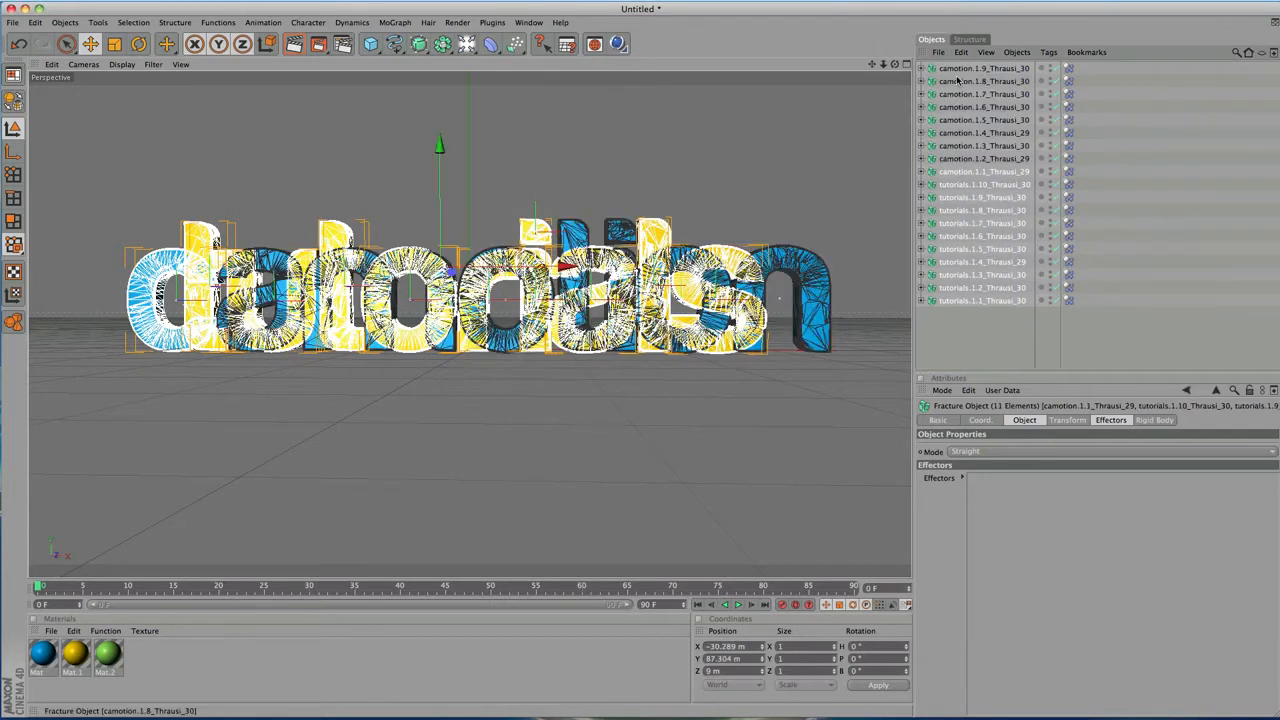
left_click(957, 70)
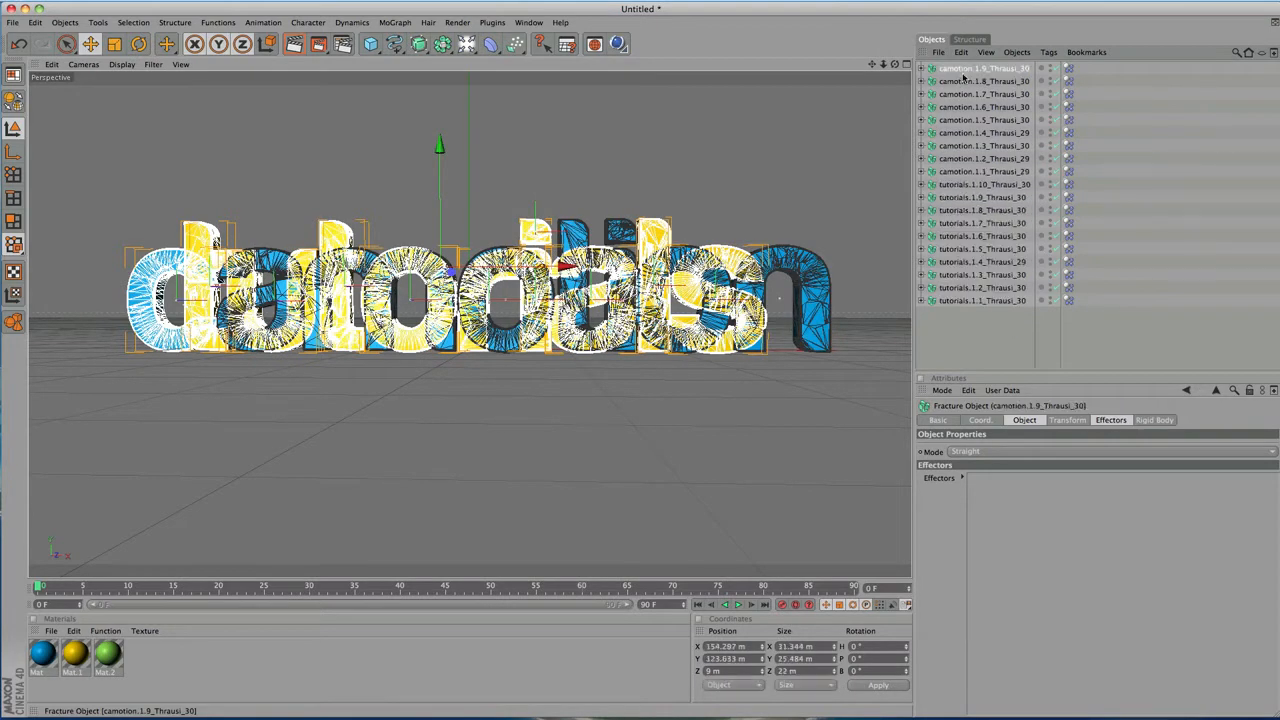
left_click(955, 172, "shift")
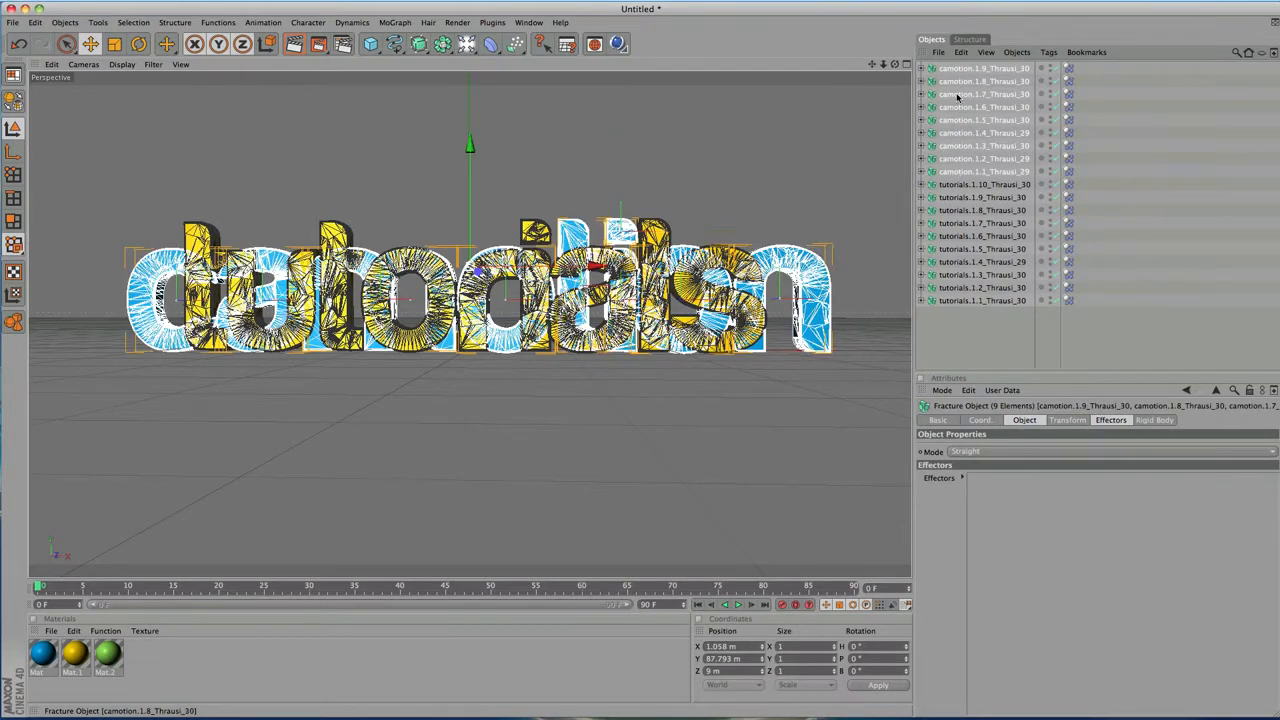
left_click(953, 319)
left_click(400, 23)
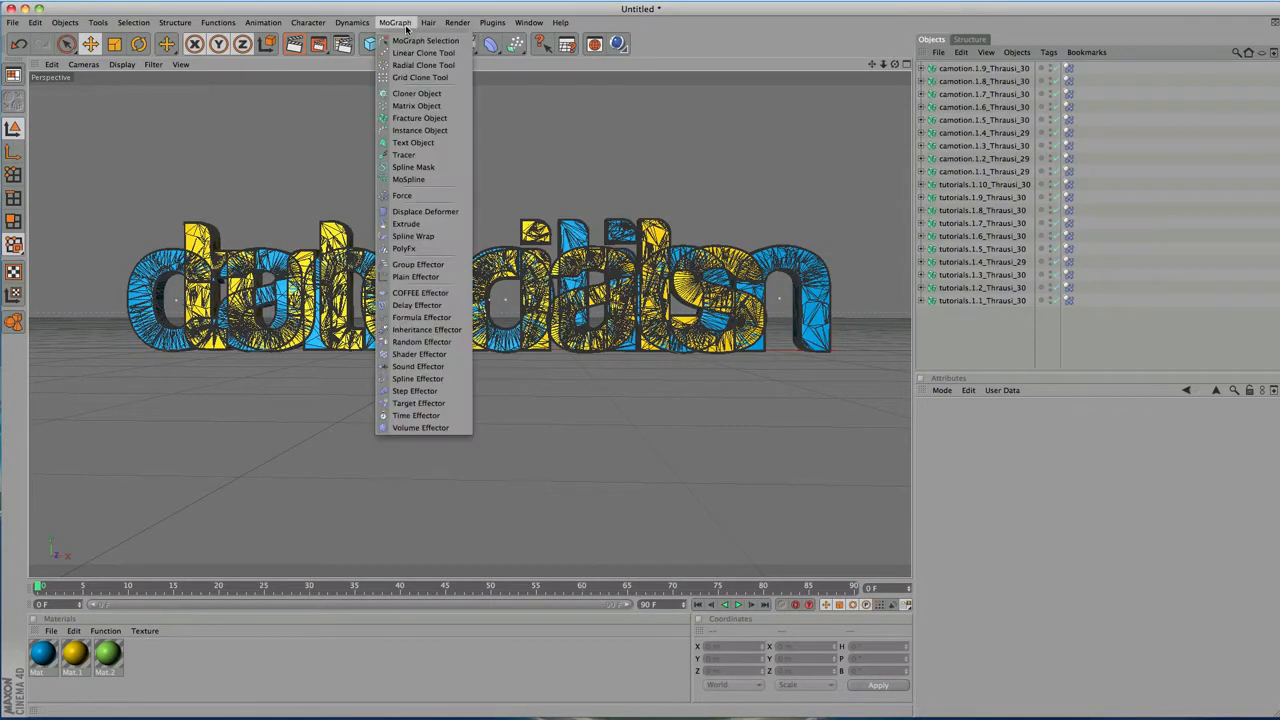
left_click(417, 118)
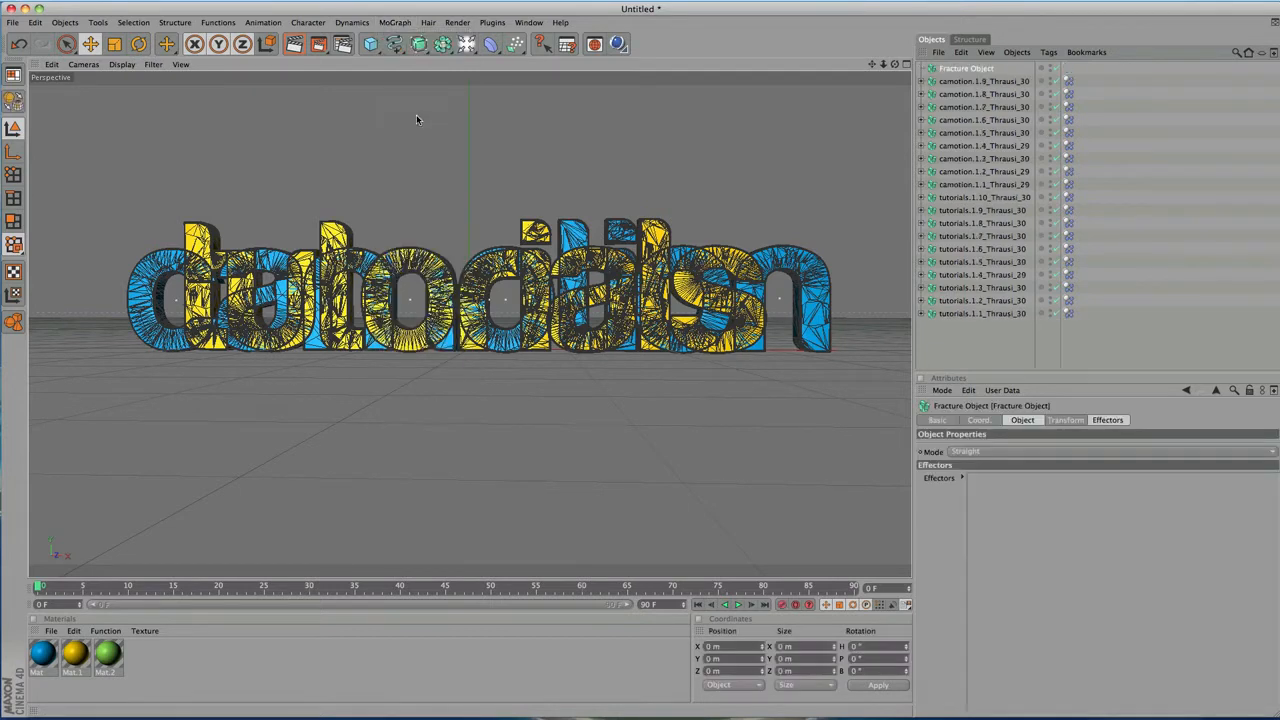
left_click(395, 22)
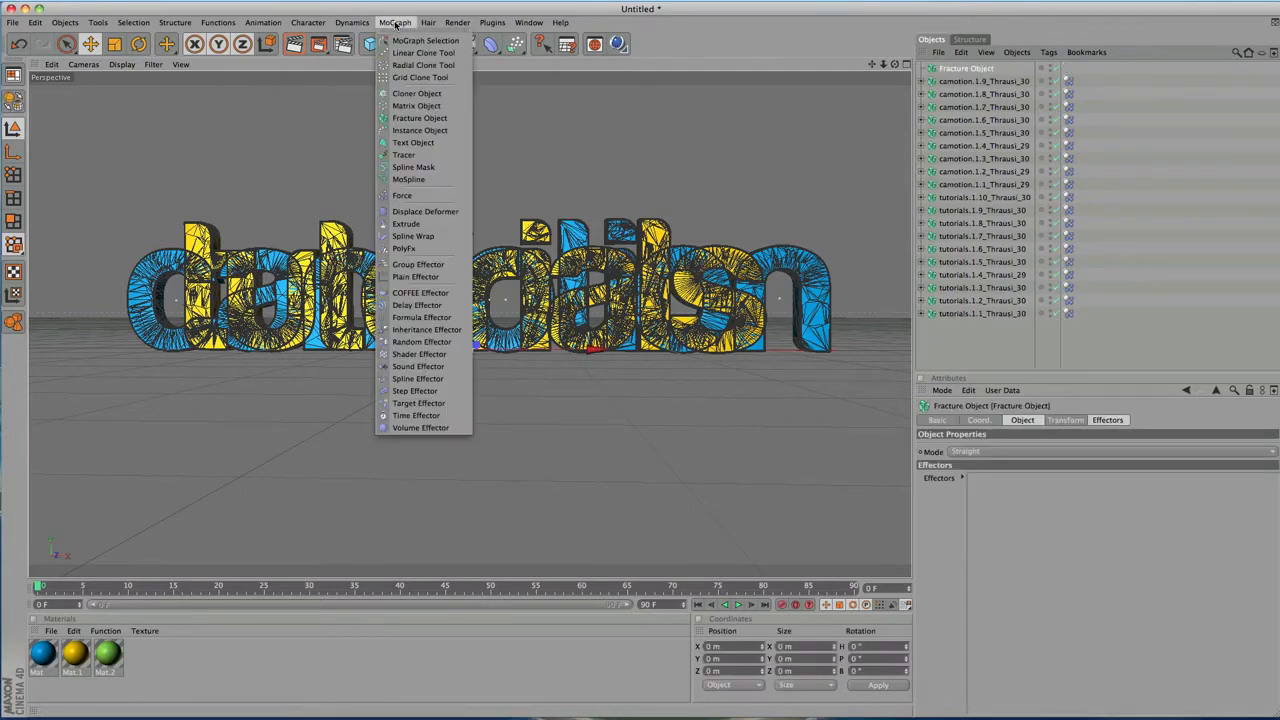
left_click(417, 118)
left_click(1005, 84)
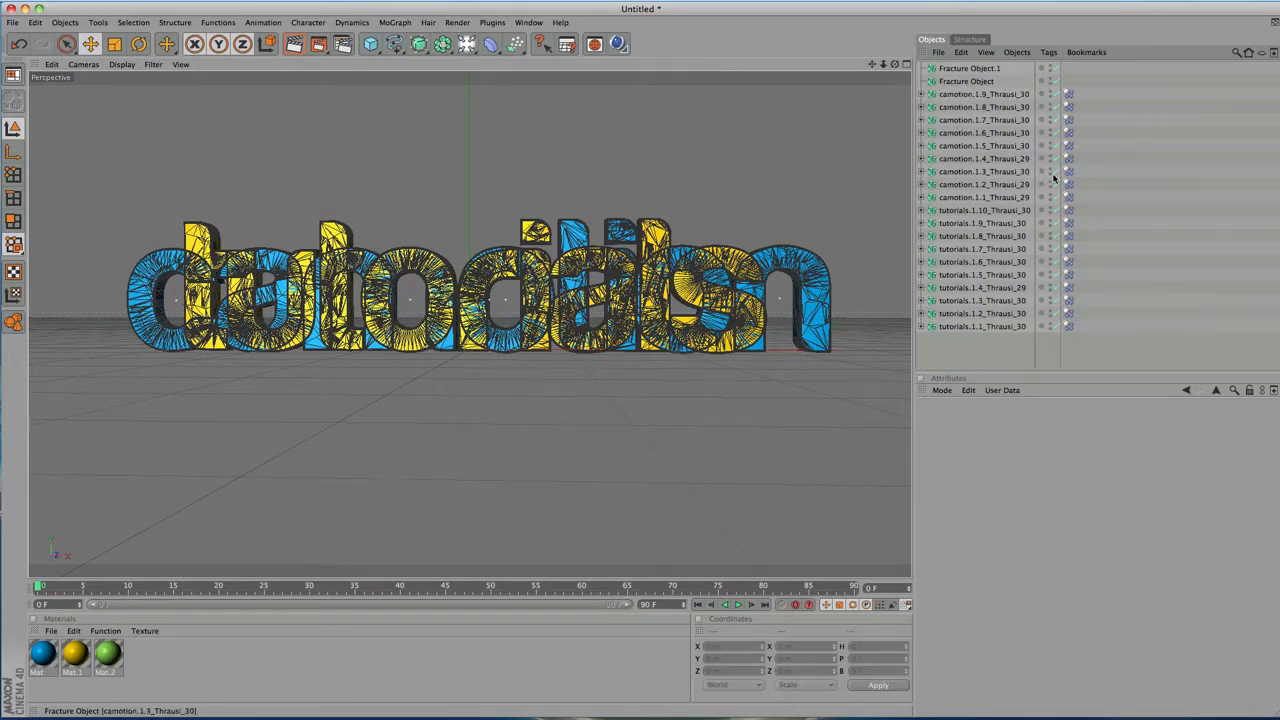
Place all camotion letter groups inside Fracture Object and all tutorials letter groups inside Fracture Object.1.
left_click_drag(1092, 199, 958, 82)
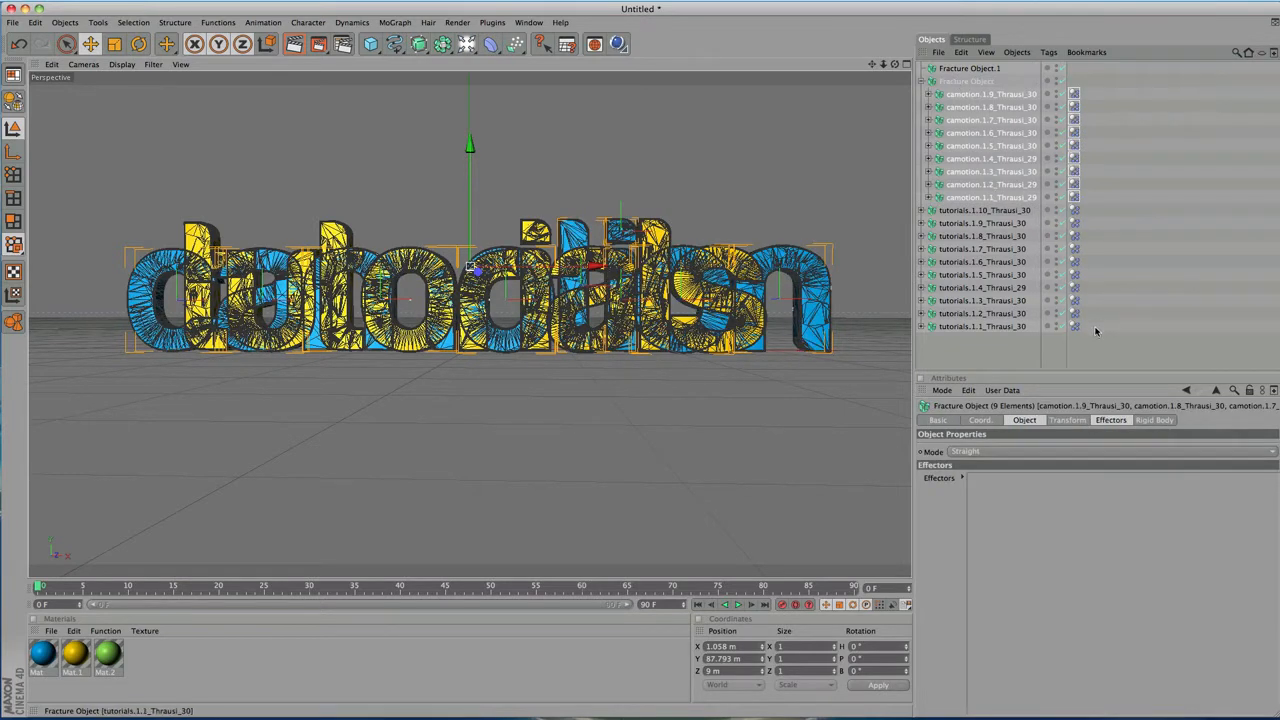
left_click_drag(1095, 330, 962, 207)
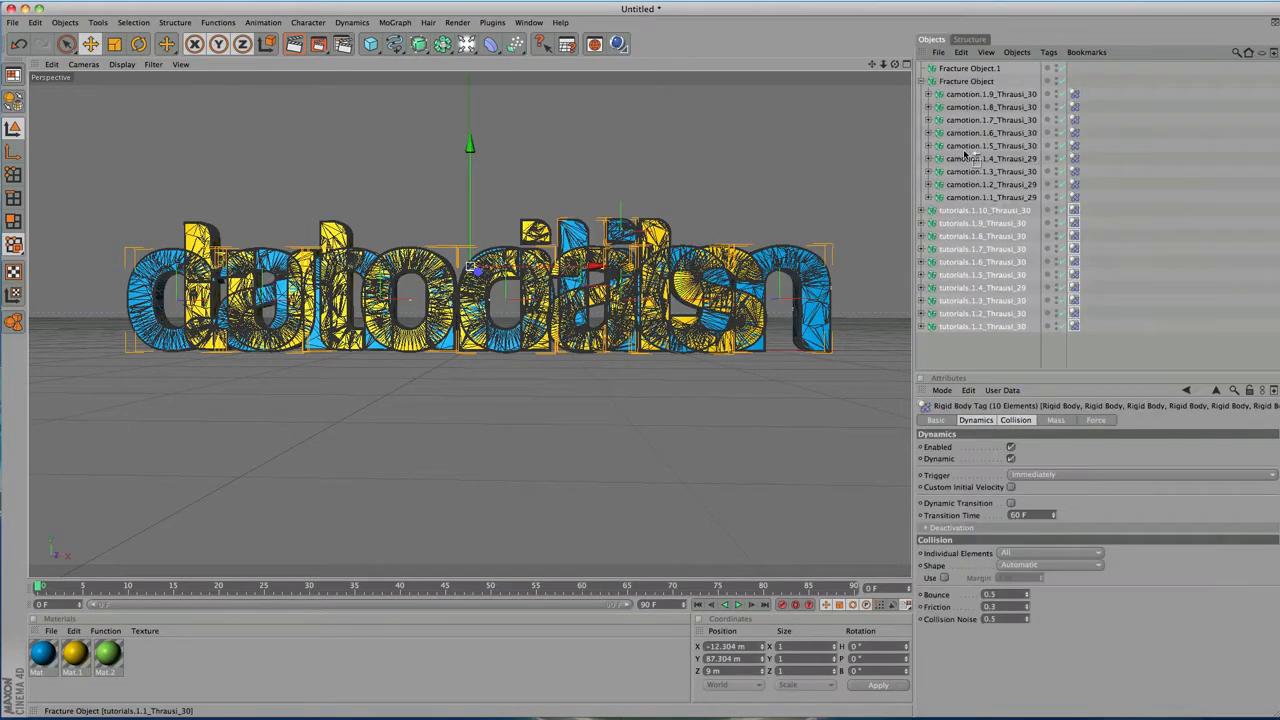
left_click_drag(964, 153, 962, 74)
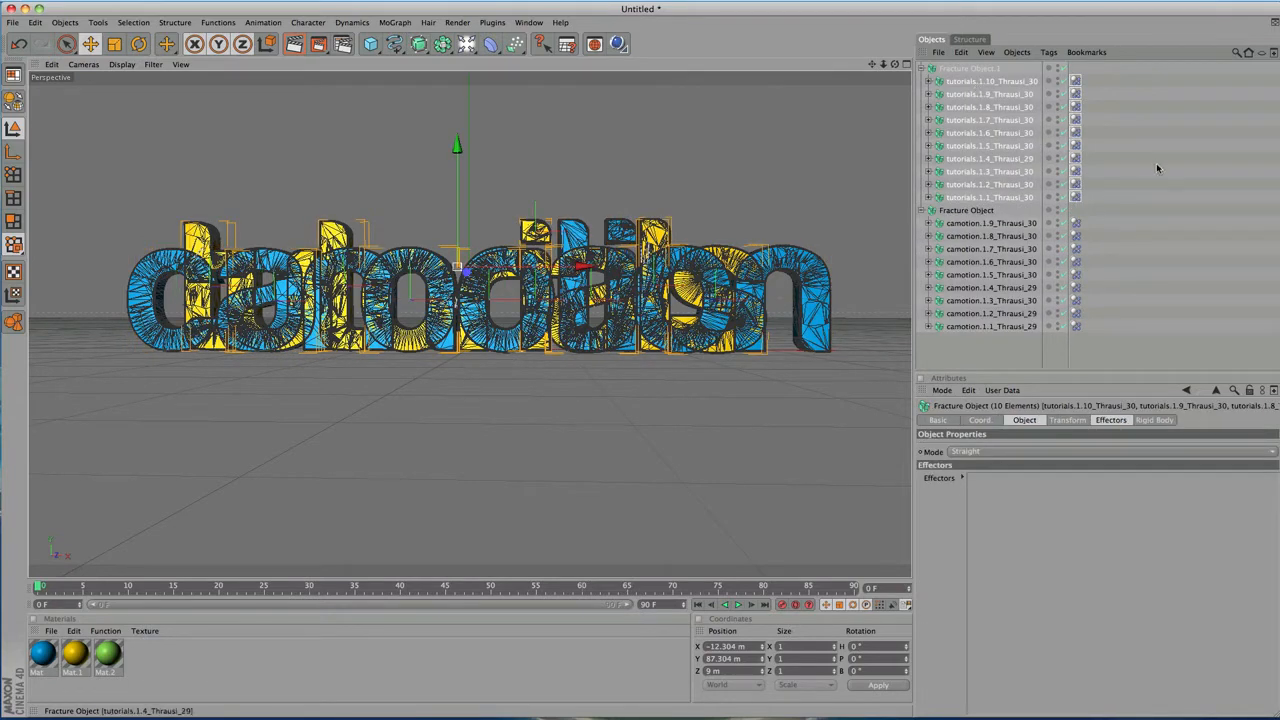
Delete the ten tutorials letter groups without their children, leaving the pieces directly under Fracture Object.1.
left_click(985, 70)
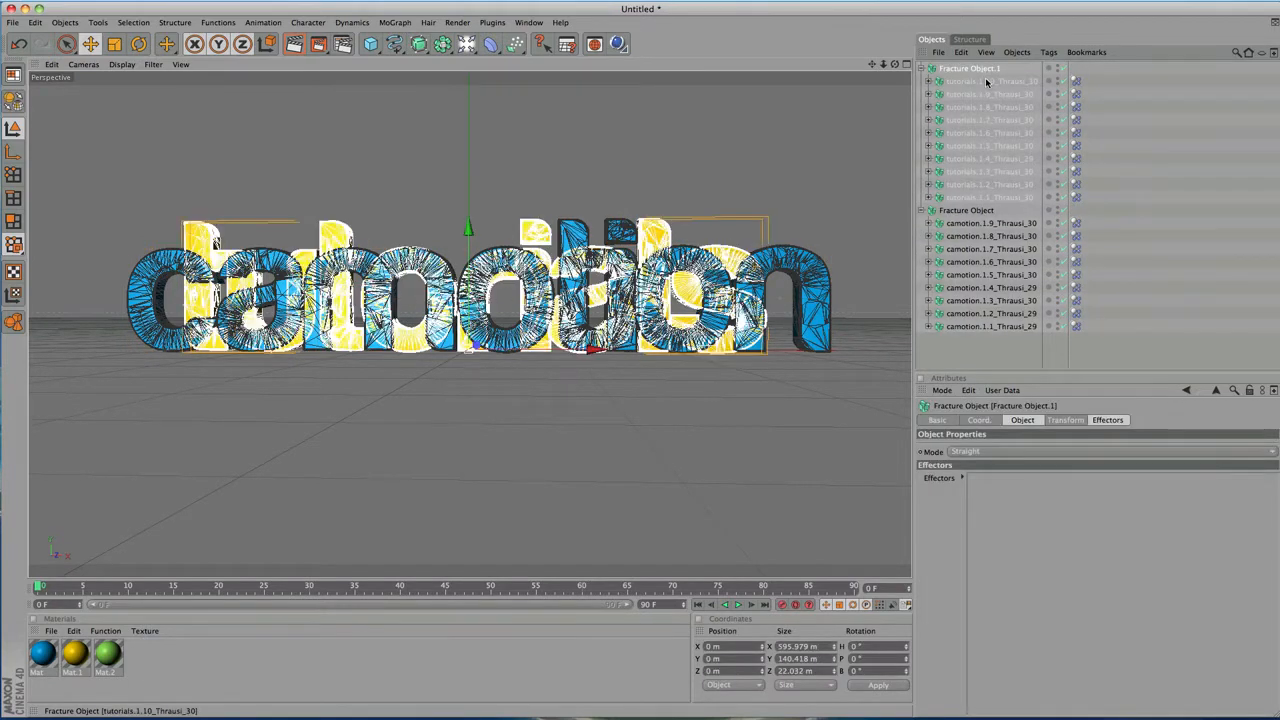
left_click(986, 80)
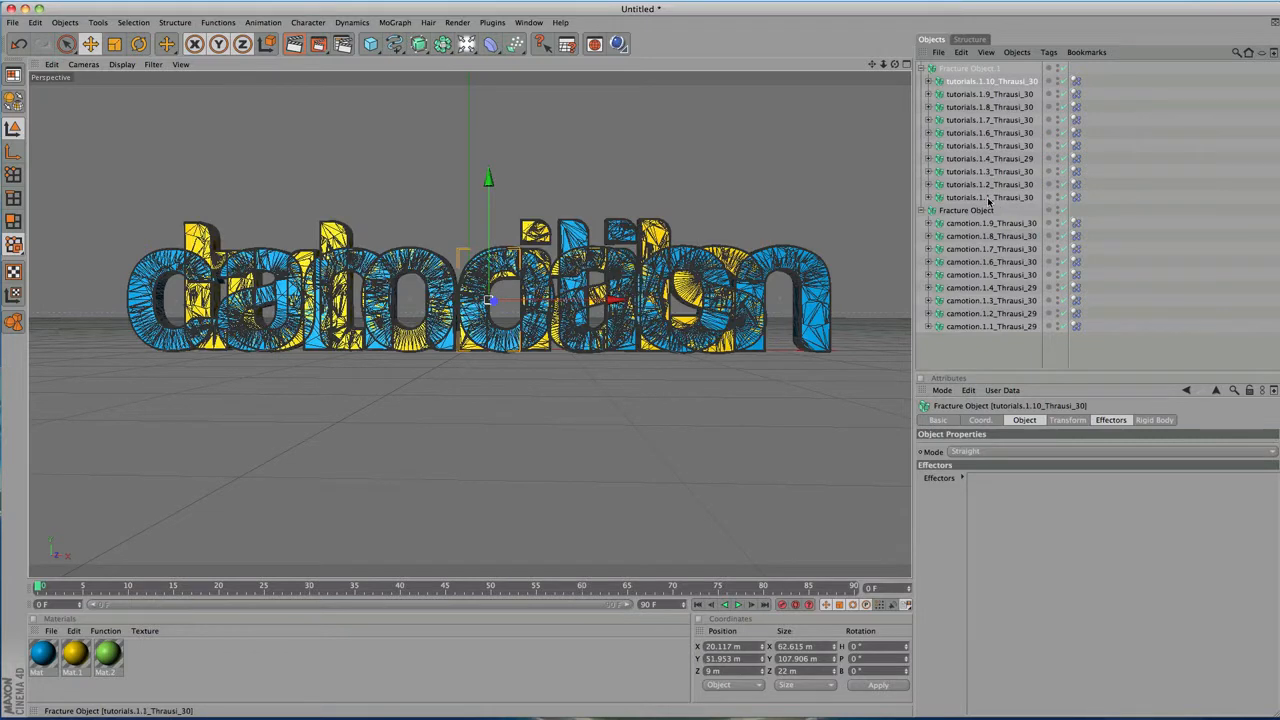
left_click(988, 198, "shift")
left_click(1017, 52)
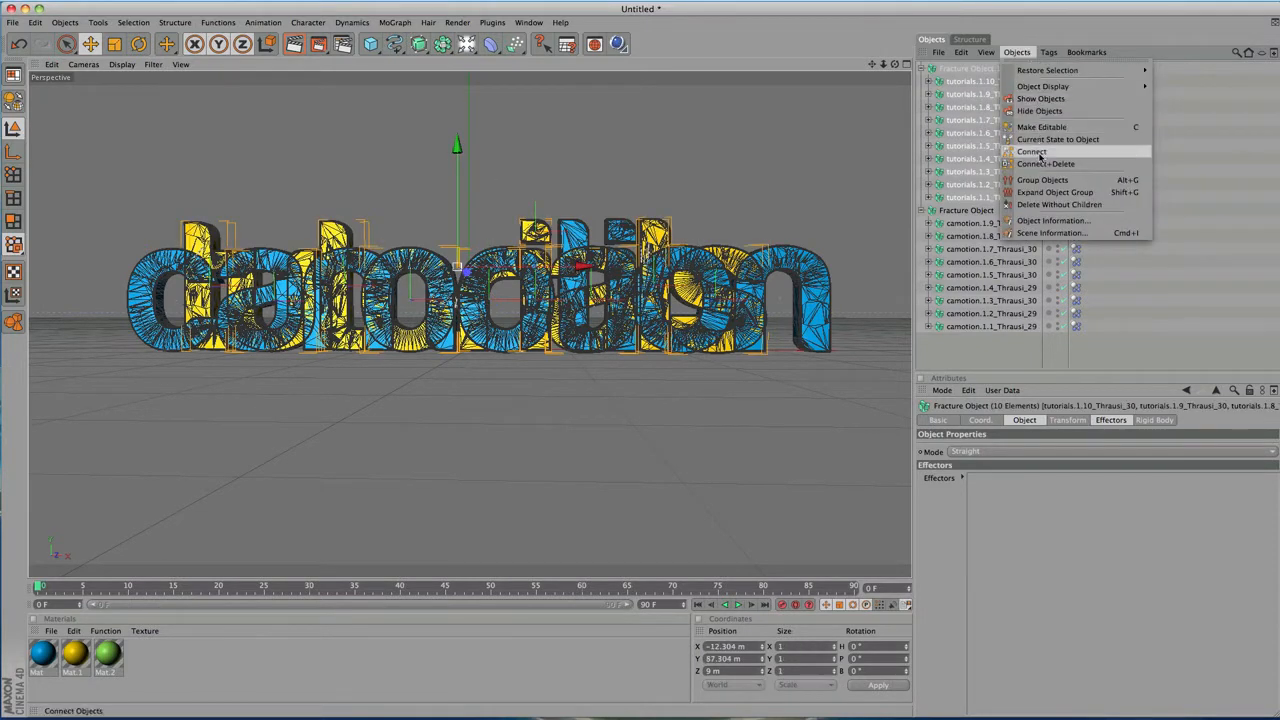
left_click(1047, 206)
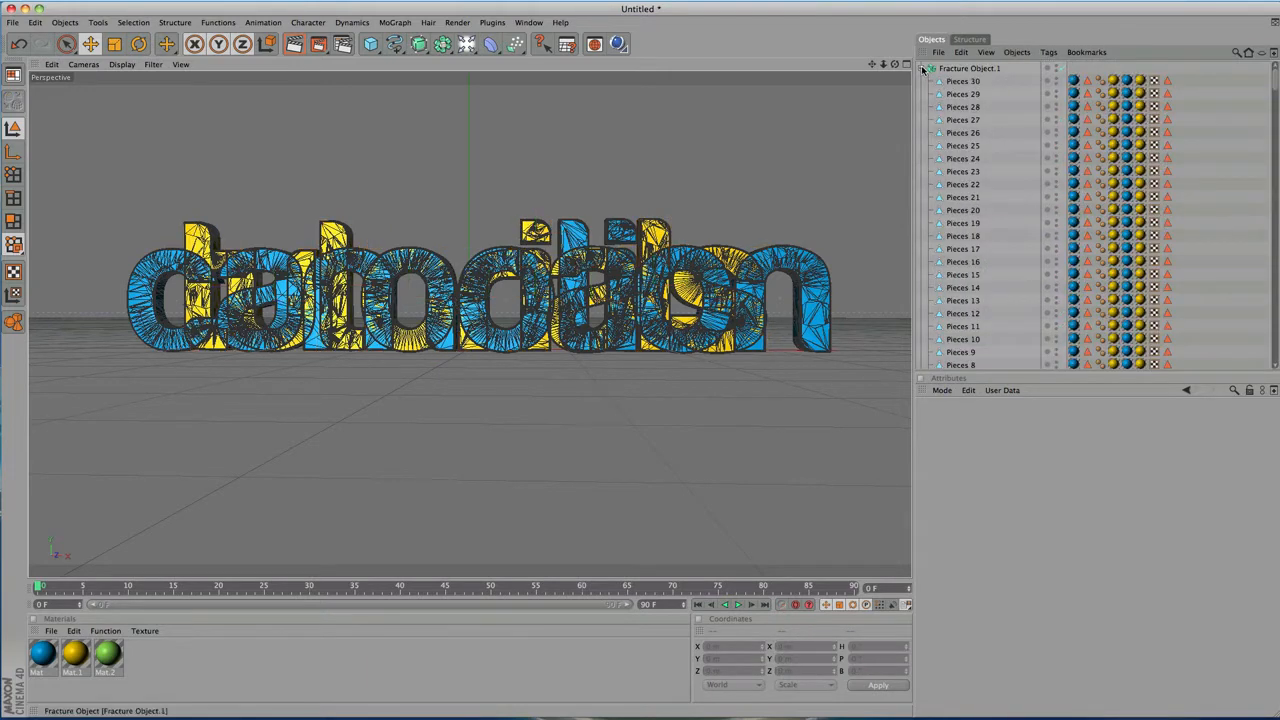
Go through the individual pieces under Fracture Object.1 one by one, starting at Pieces 30, and collapse the hierarchy.
left_click(953, 84)
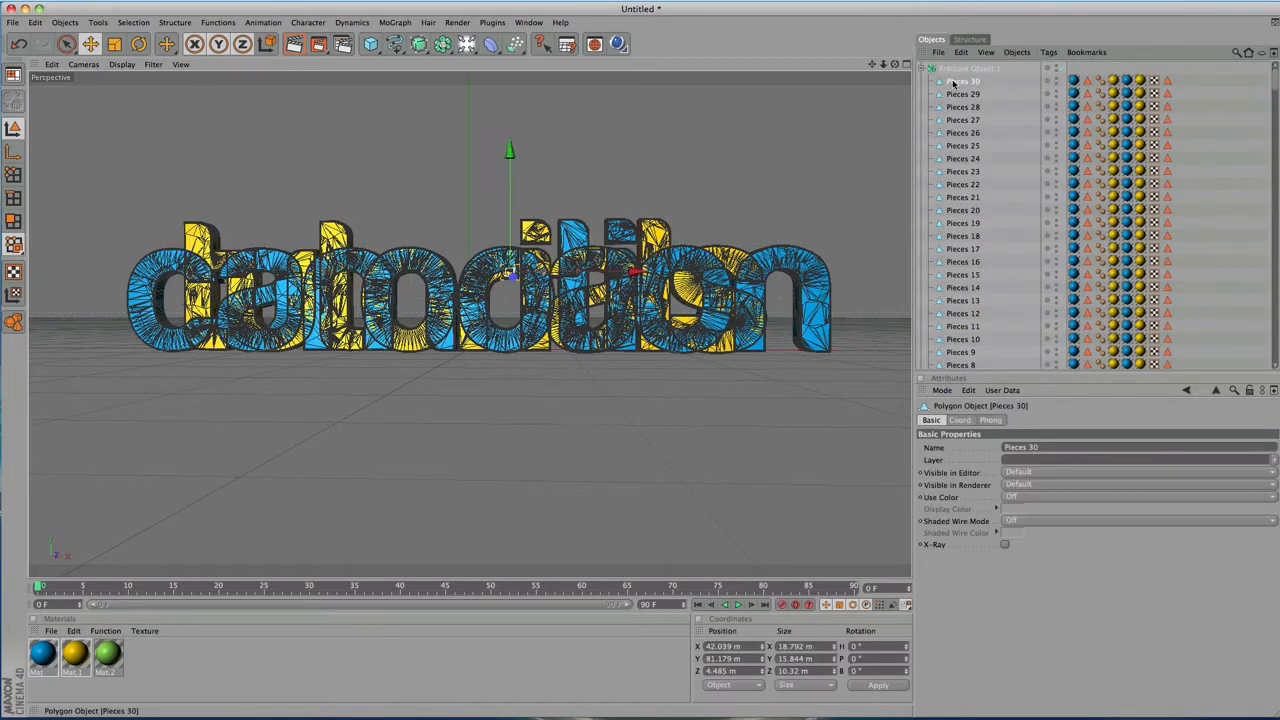
key("Down")
key("Down")
key("Down")
key("Down")
key("Down")
key("Down")
key("Down")
key("Down")
key("Down")
key("Down")
key("Down")
key("Down")
key("Down")
key("Down")
key("Down")
key("Down")
key("Down")
key("Down")
key("Down")
left_click(924, 67)
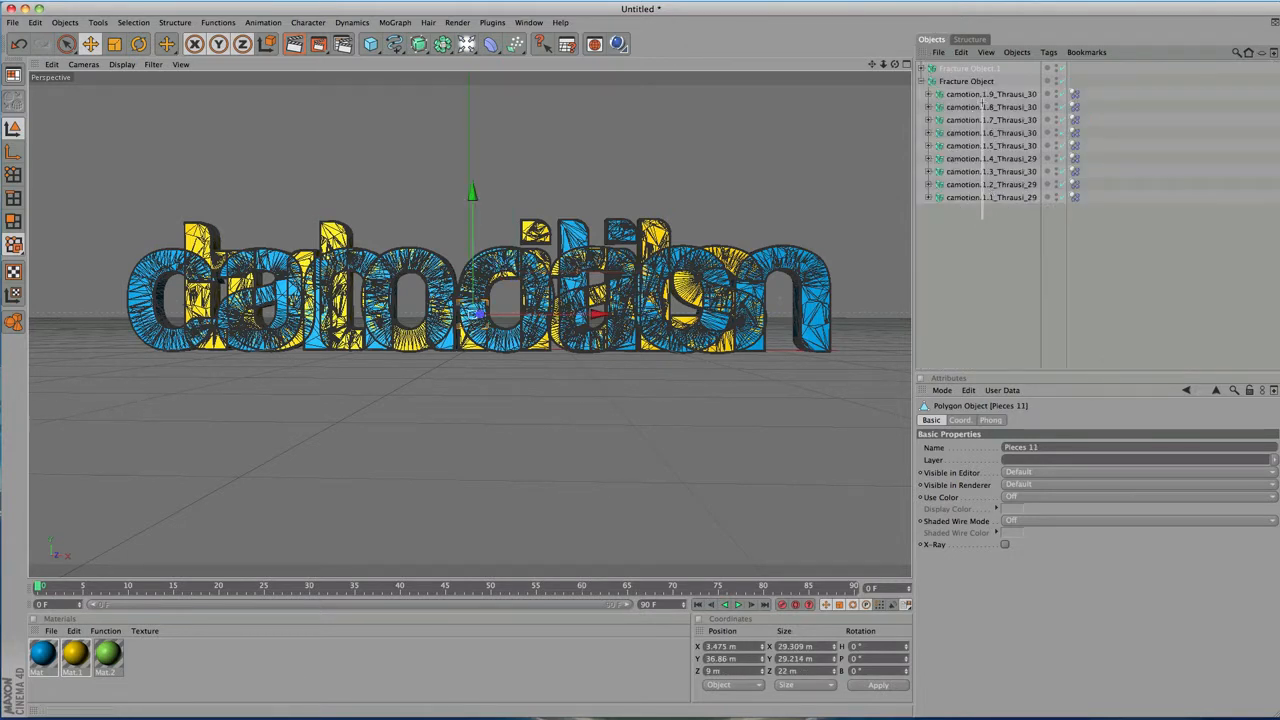
Delete the nine camotion letter groups without their children, keeping the pieces directly under Fracture Object, and collapse the hierarchy.
left_click_drag(982, 94, 982, 92)
left_click(1015, 55)
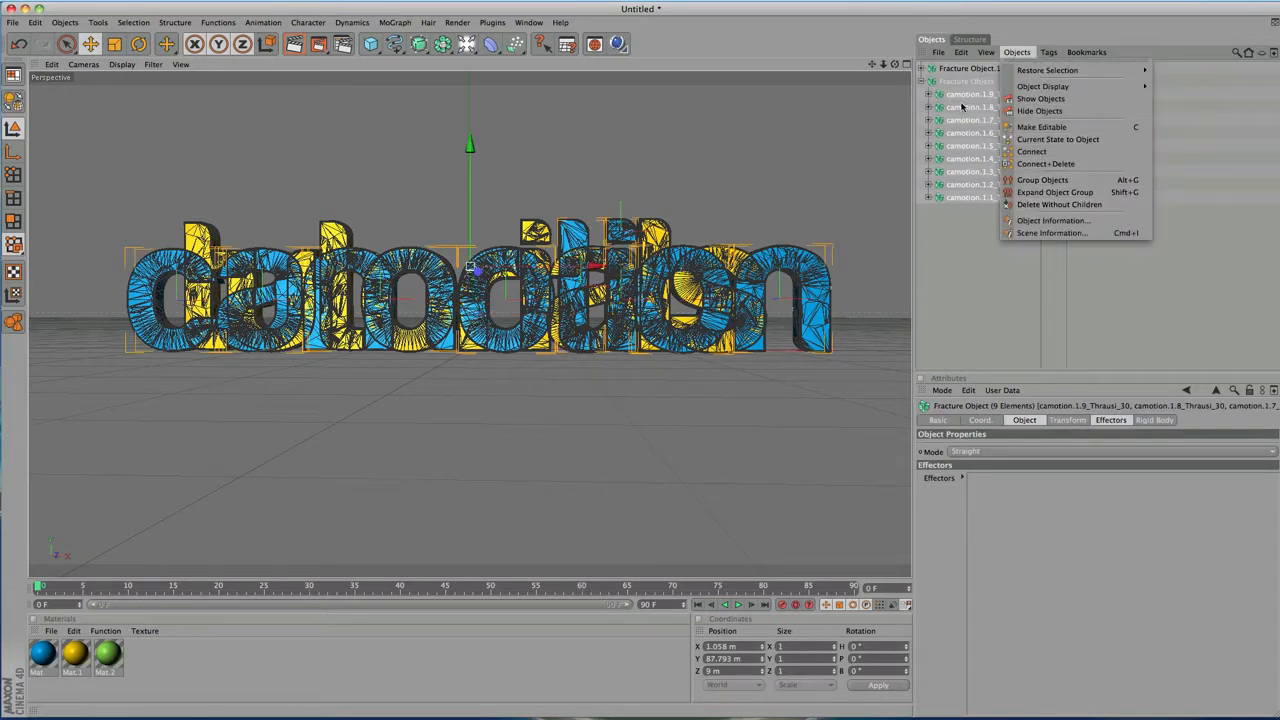
left_click(1046, 205)
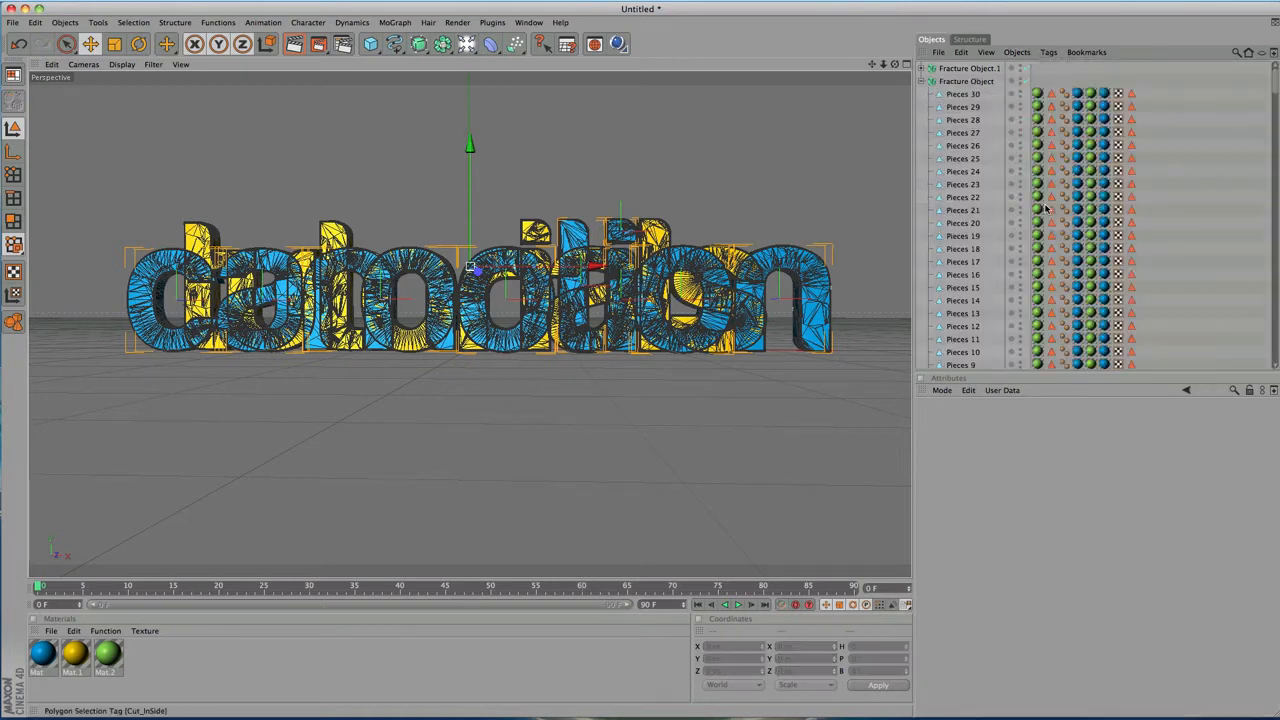
left_click(923, 81)
Rename Fracture Object as camotion and Fracture Object.1 as tutorials.
left_click(946, 81)
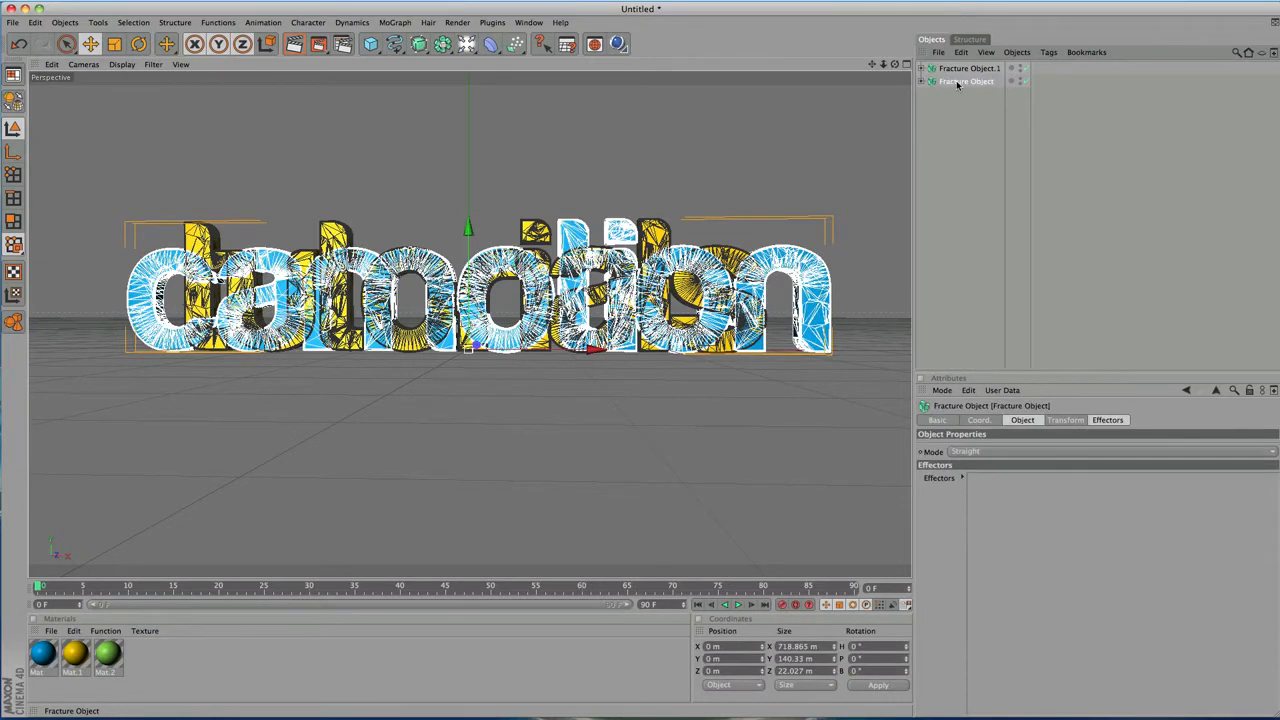
double_click(957, 81)
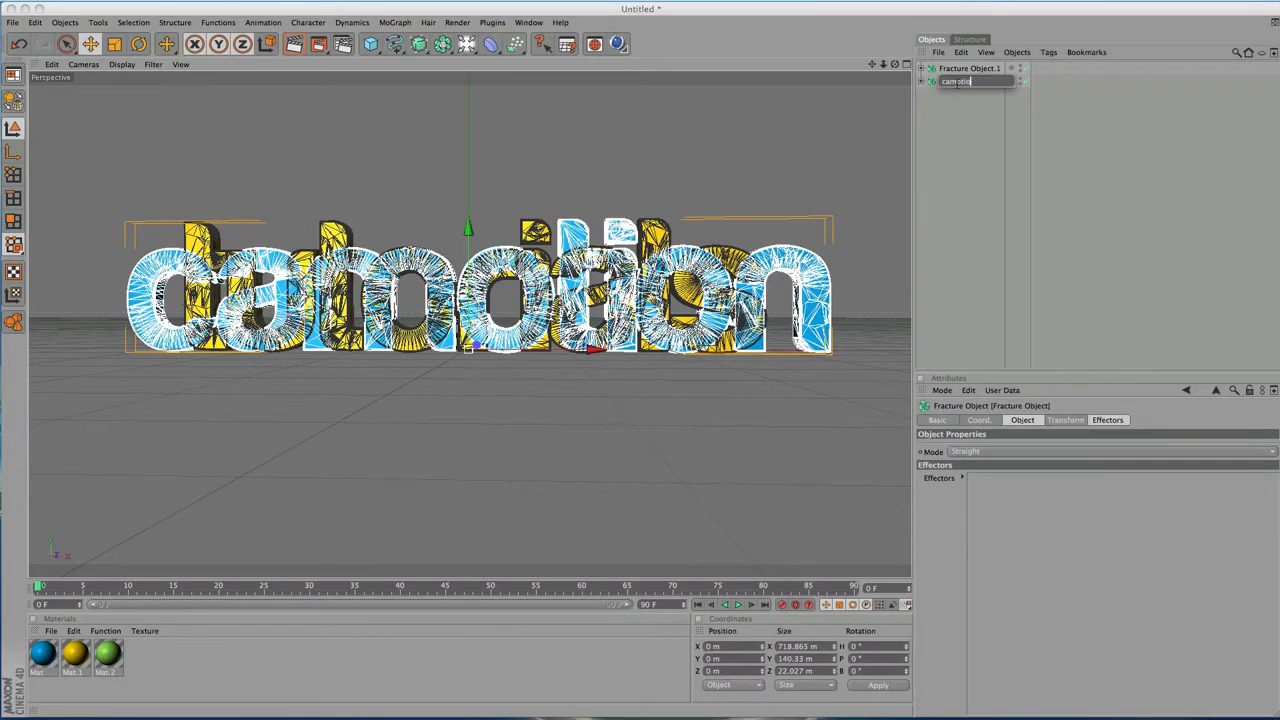
type("camotion")
left_click(974, 67)
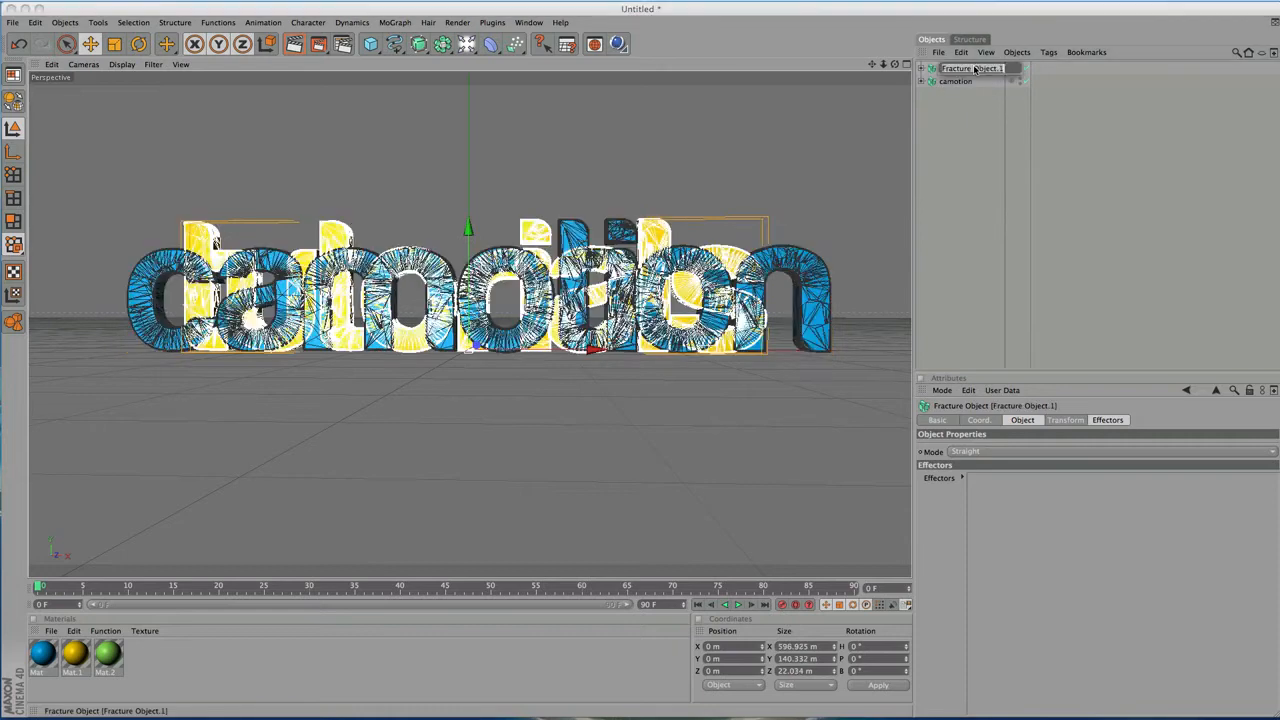
double_click(974, 67)
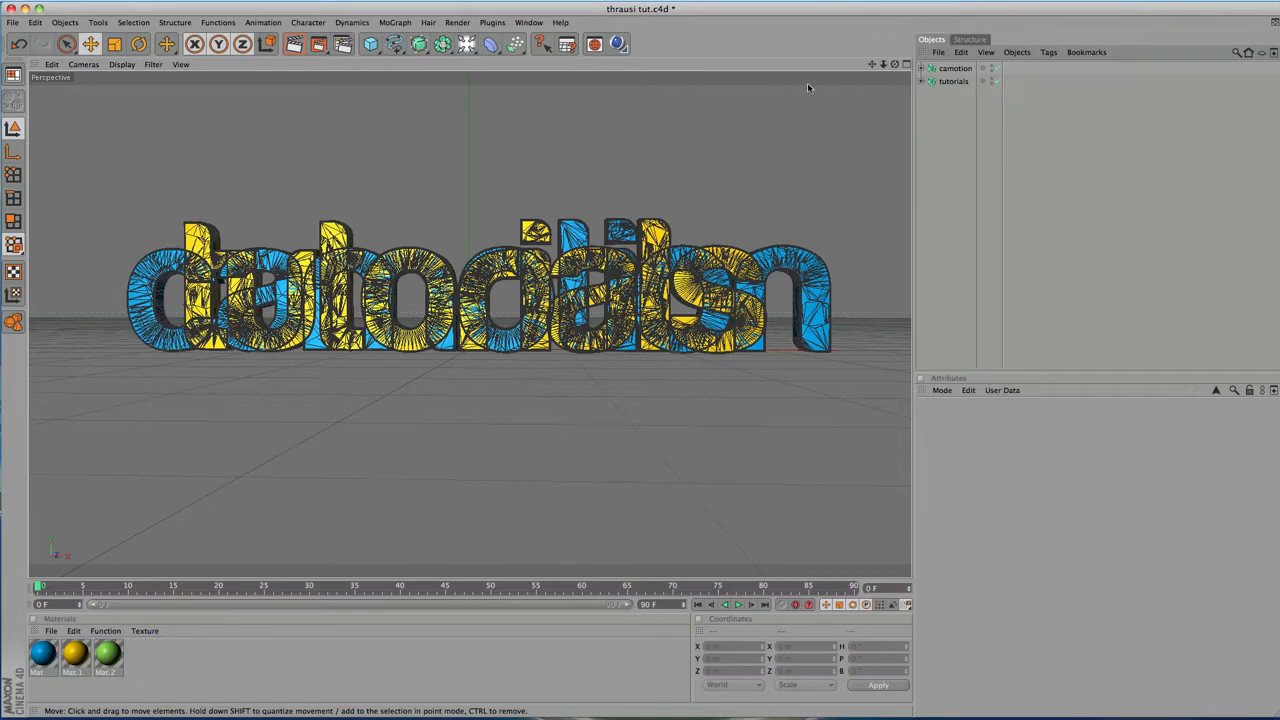
Add one Plain effector to the camotion fracture object and a second one to the tutorials fracture object.
left_click(955, 68)
left_click(392, 23)
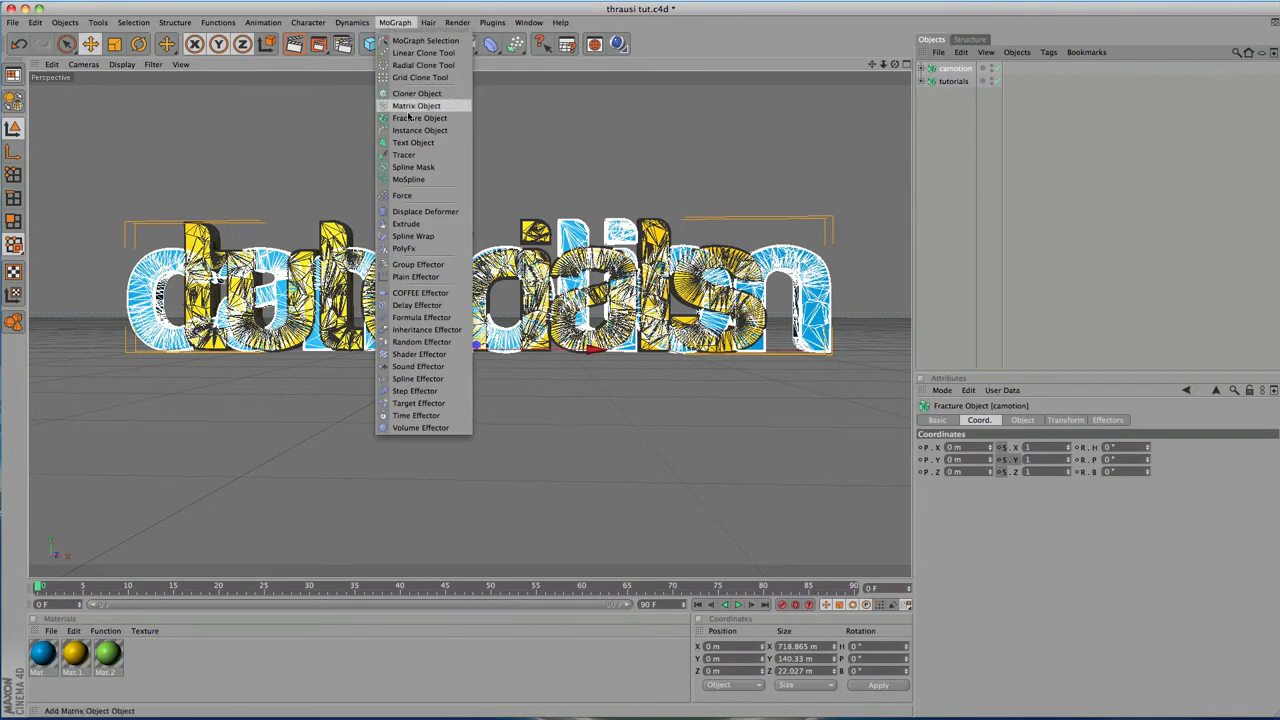
left_click(443, 277)
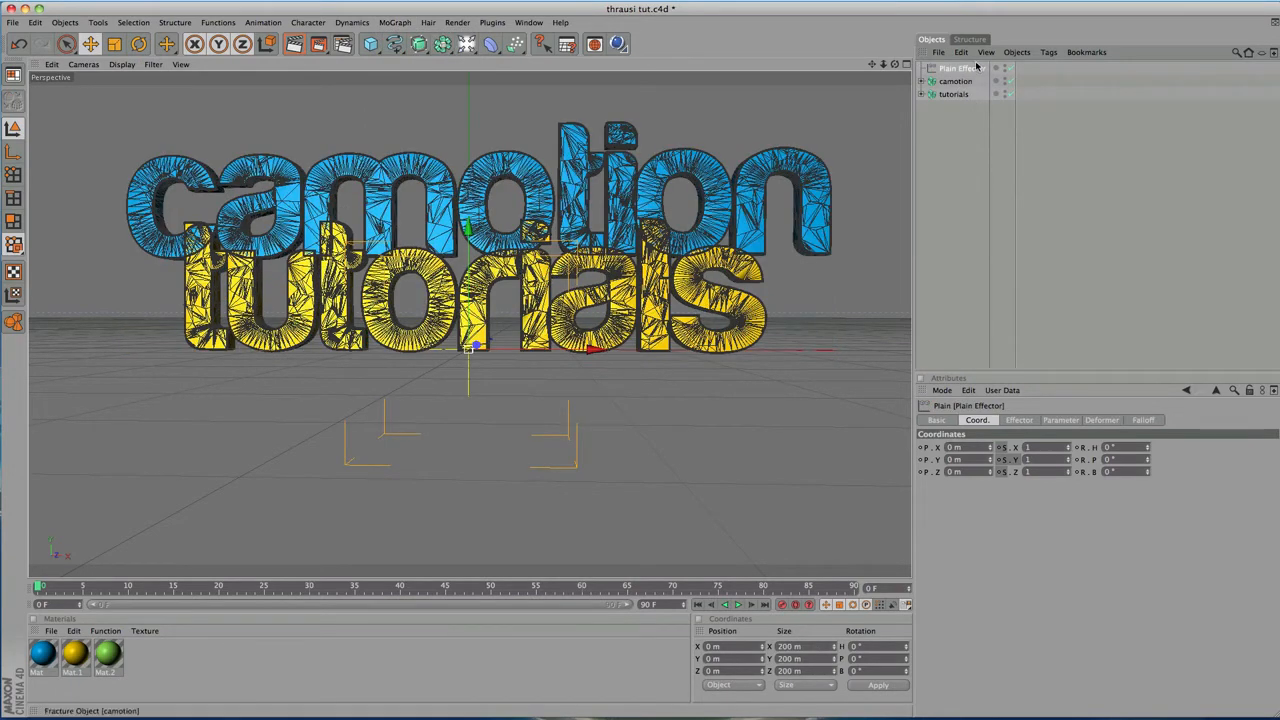
left_click(953, 94)
left_click(351, 22)
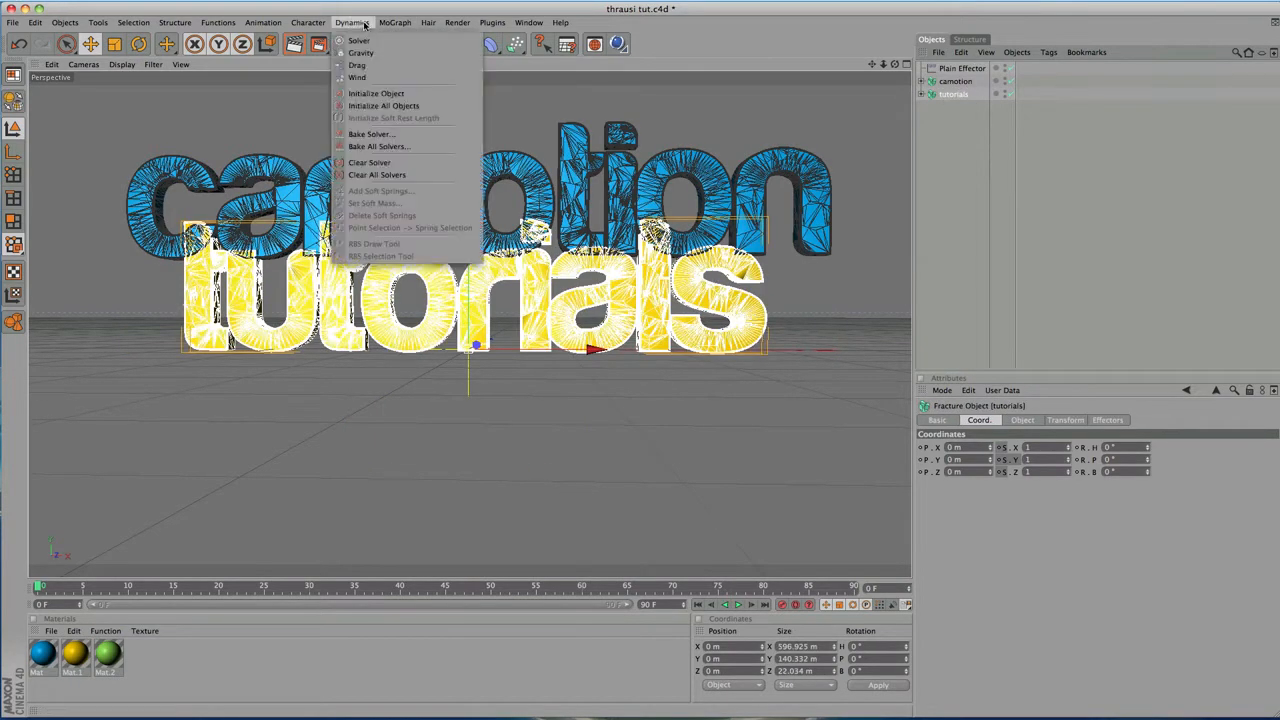
mouse_move(395, 22)
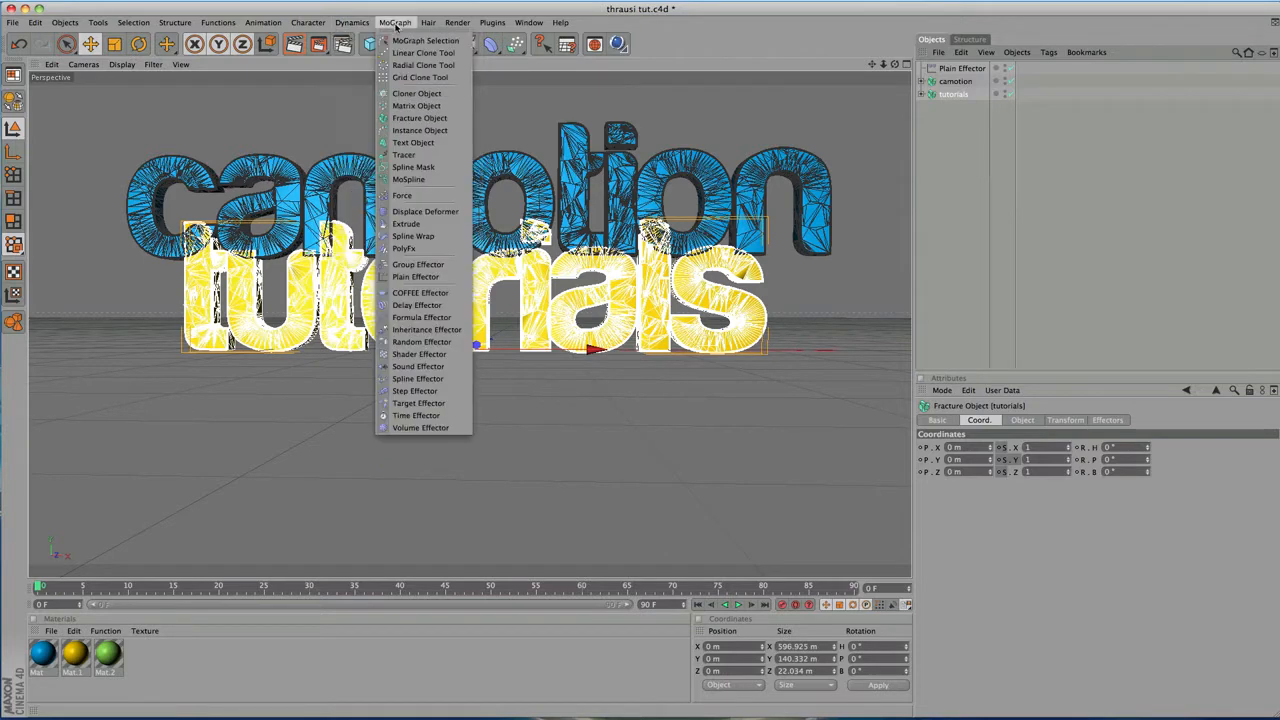
left_click(415, 277)
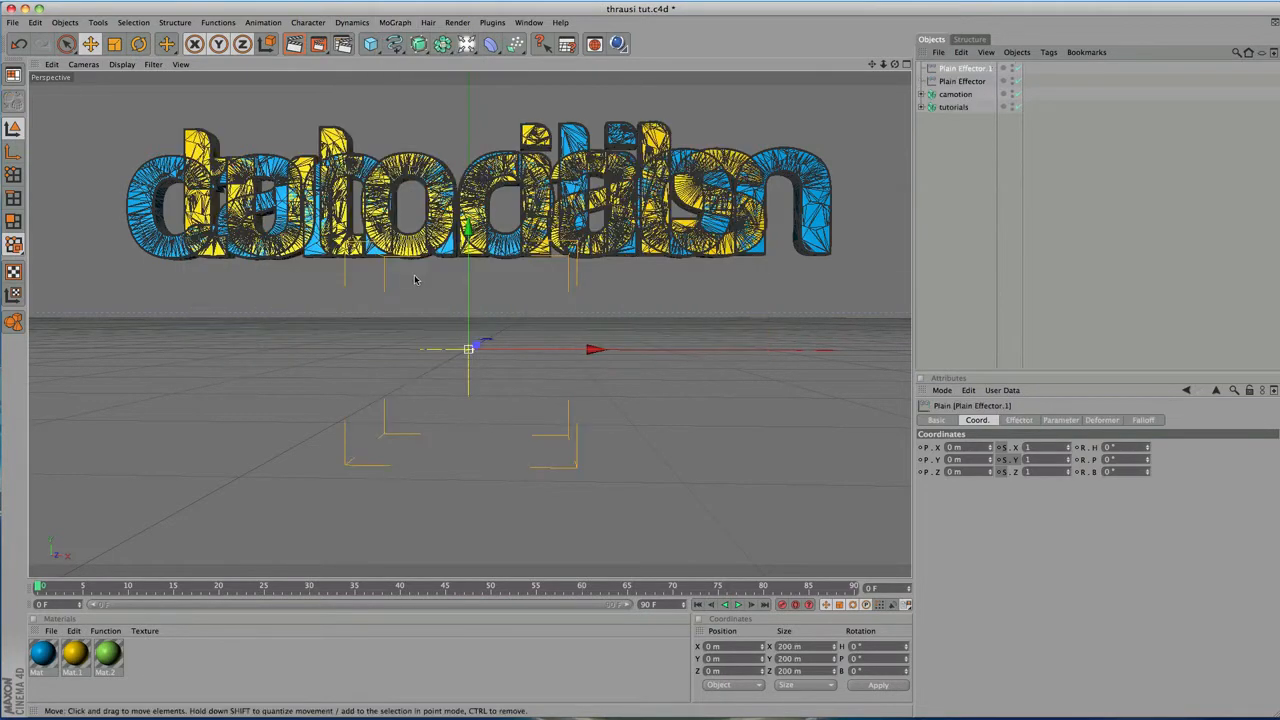
Set the position offset of both Plain effectors together to 0 m in Y and 20 m in Z.
left_click(962, 81, "shift")
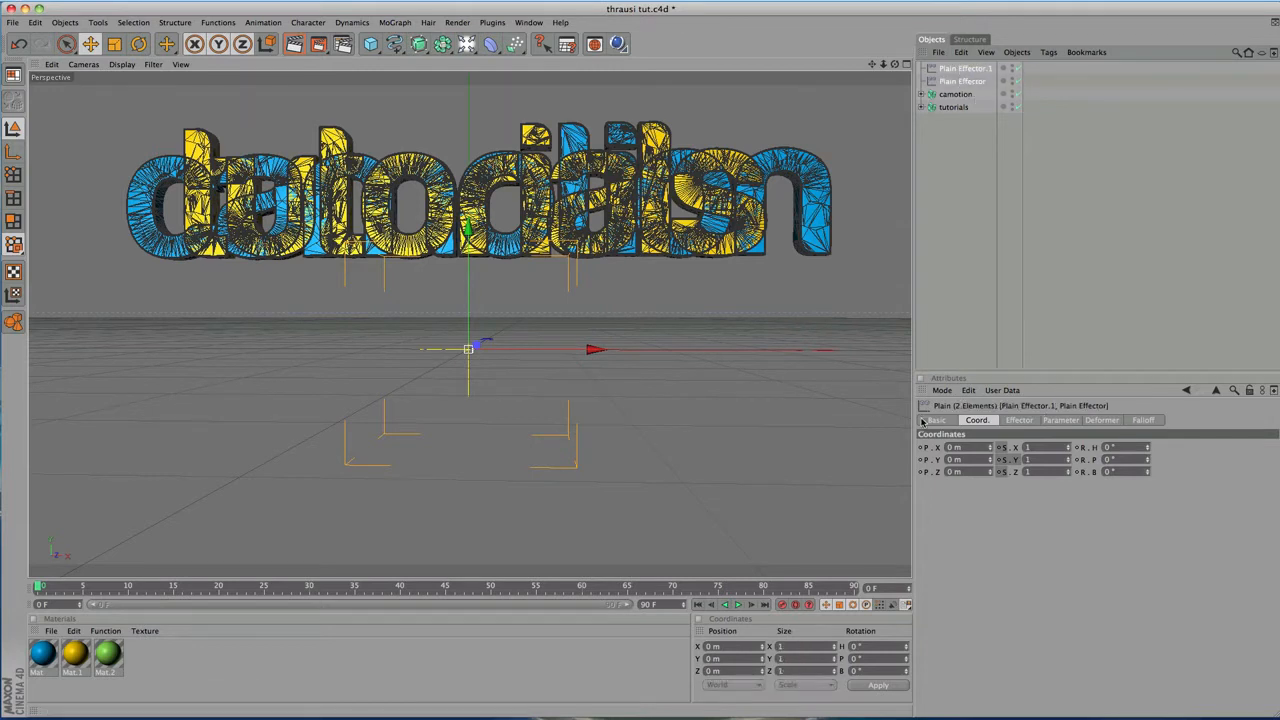
left_click(1019, 420)
left_click(1062, 420)
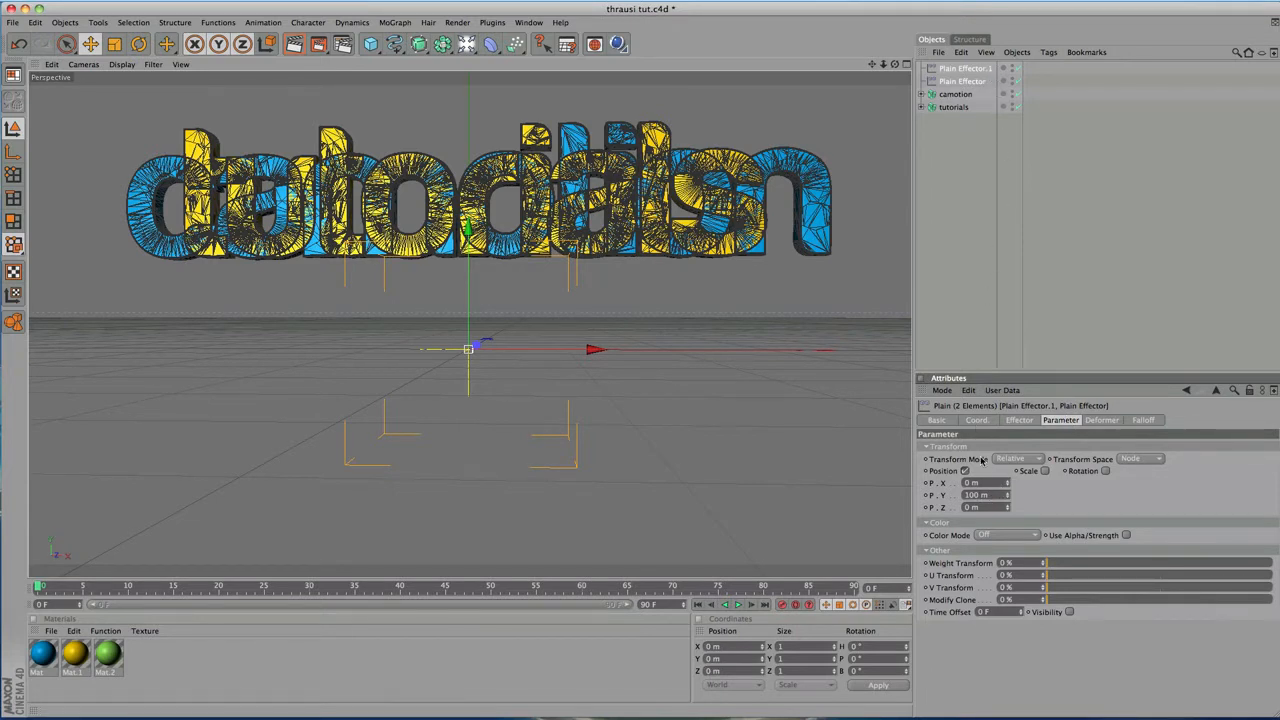
double_click(991, 494)
type("0")
key("Return")
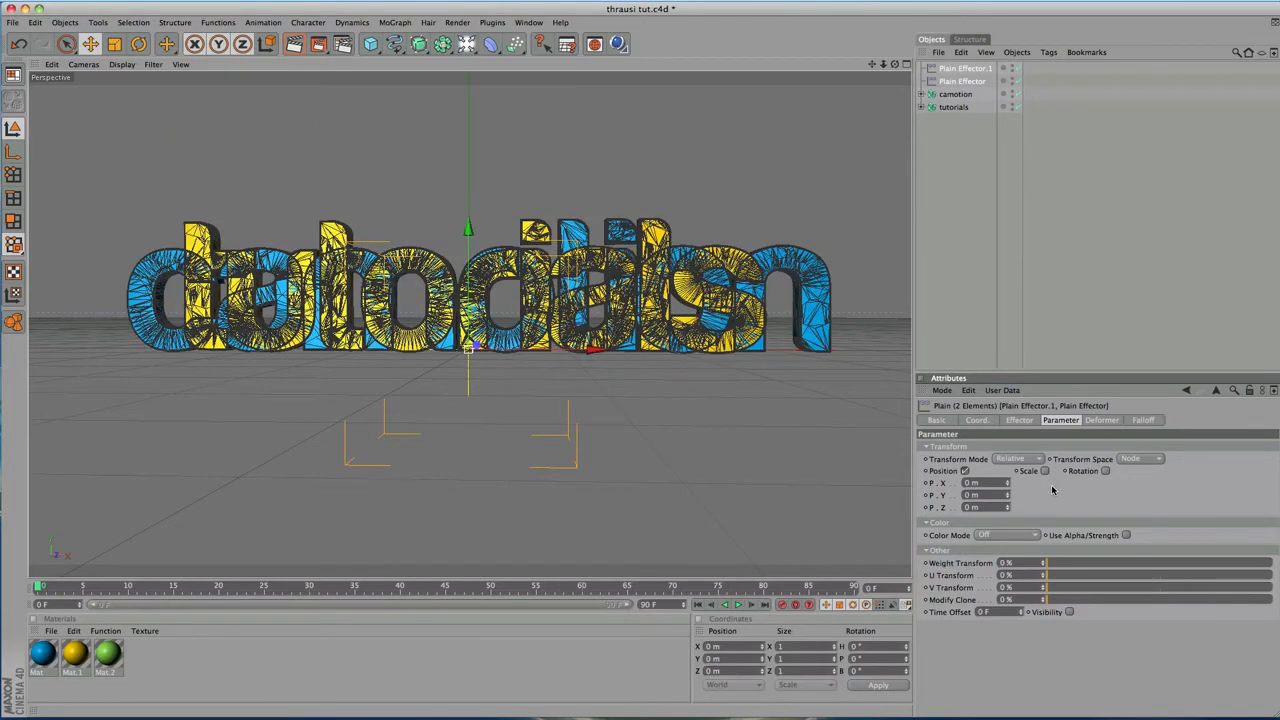
double_click(996, 507)
type("20")
key("Return")
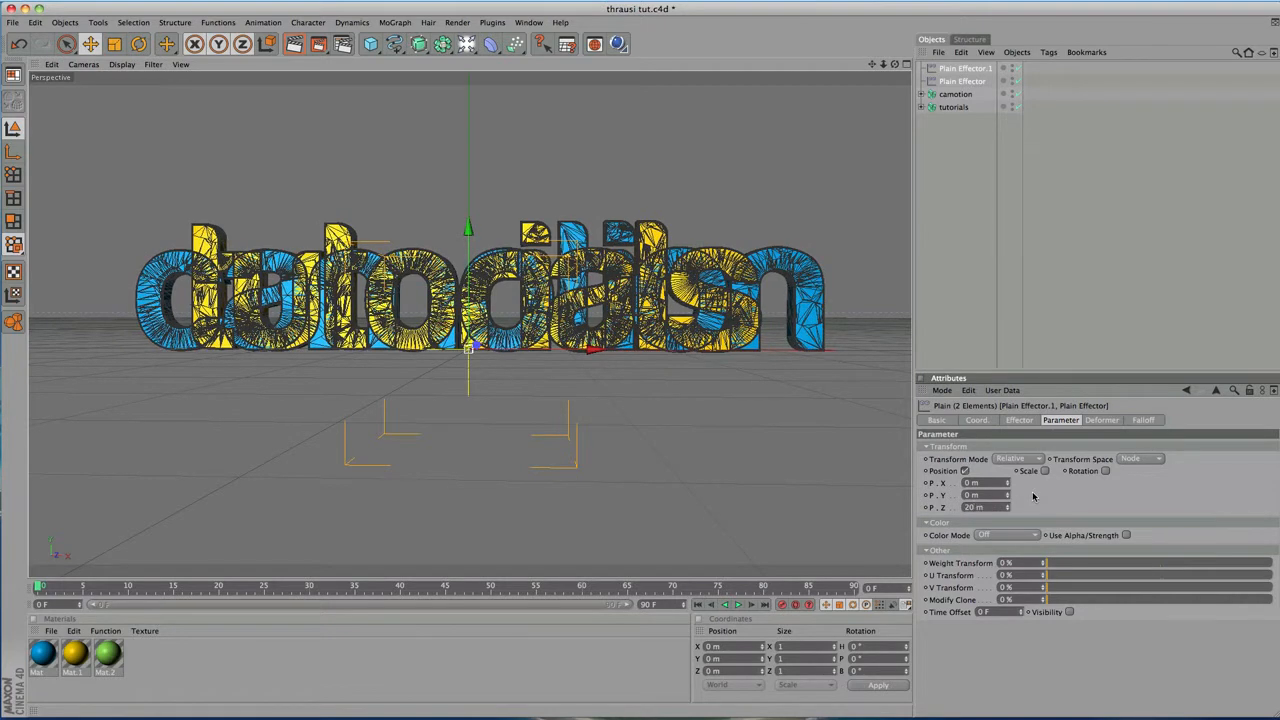
Enable uniform scaling on both Plain effectors and set the scale to -1.
left_click(1045, 471)
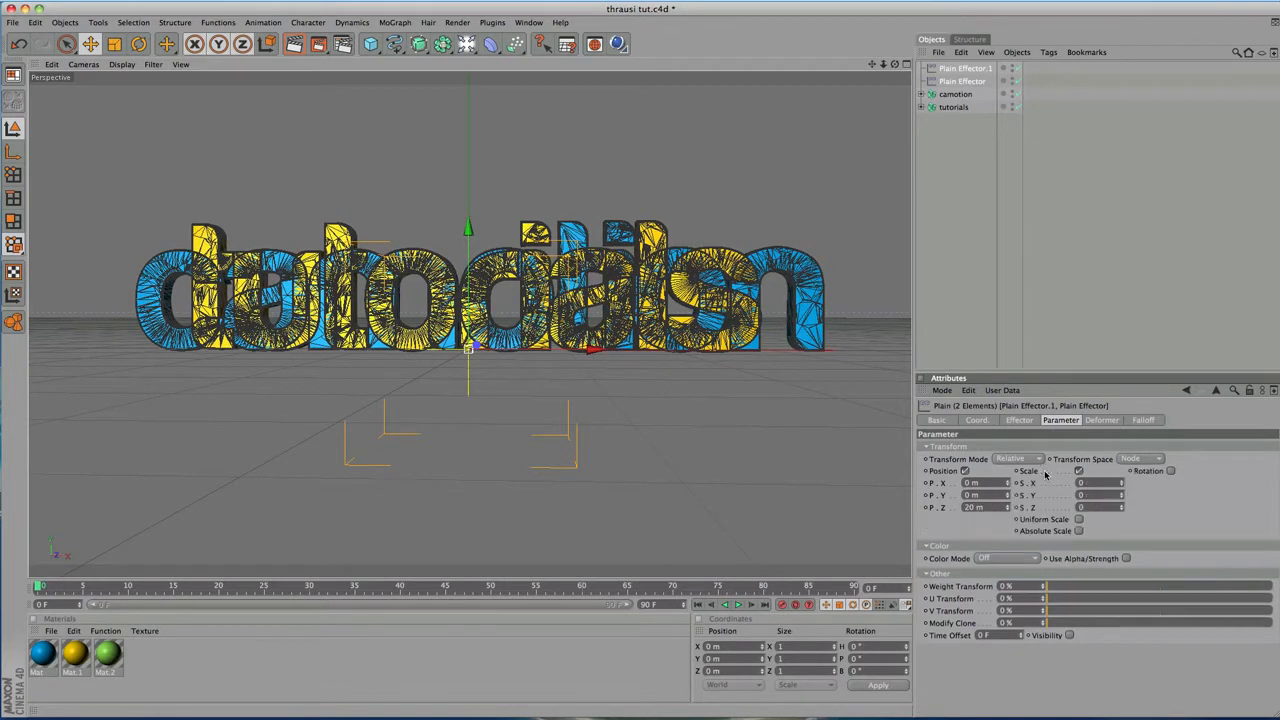
left_click(1079, 520)
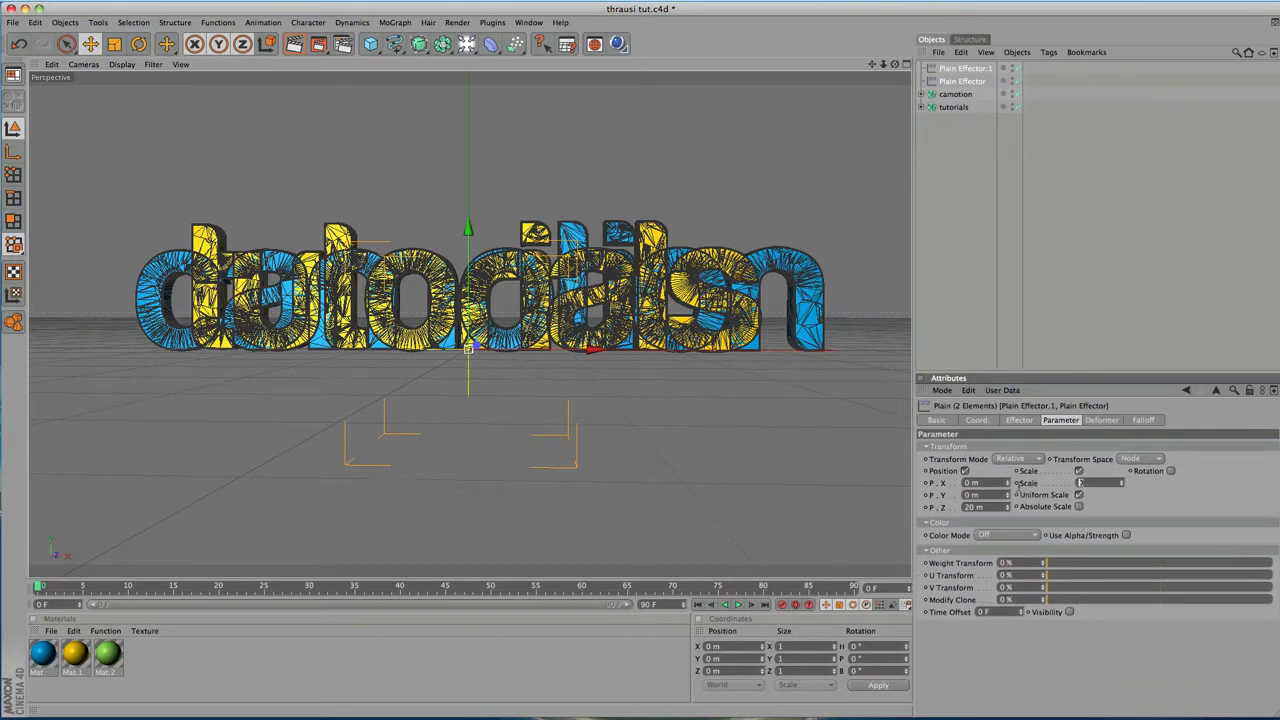
key("Return")
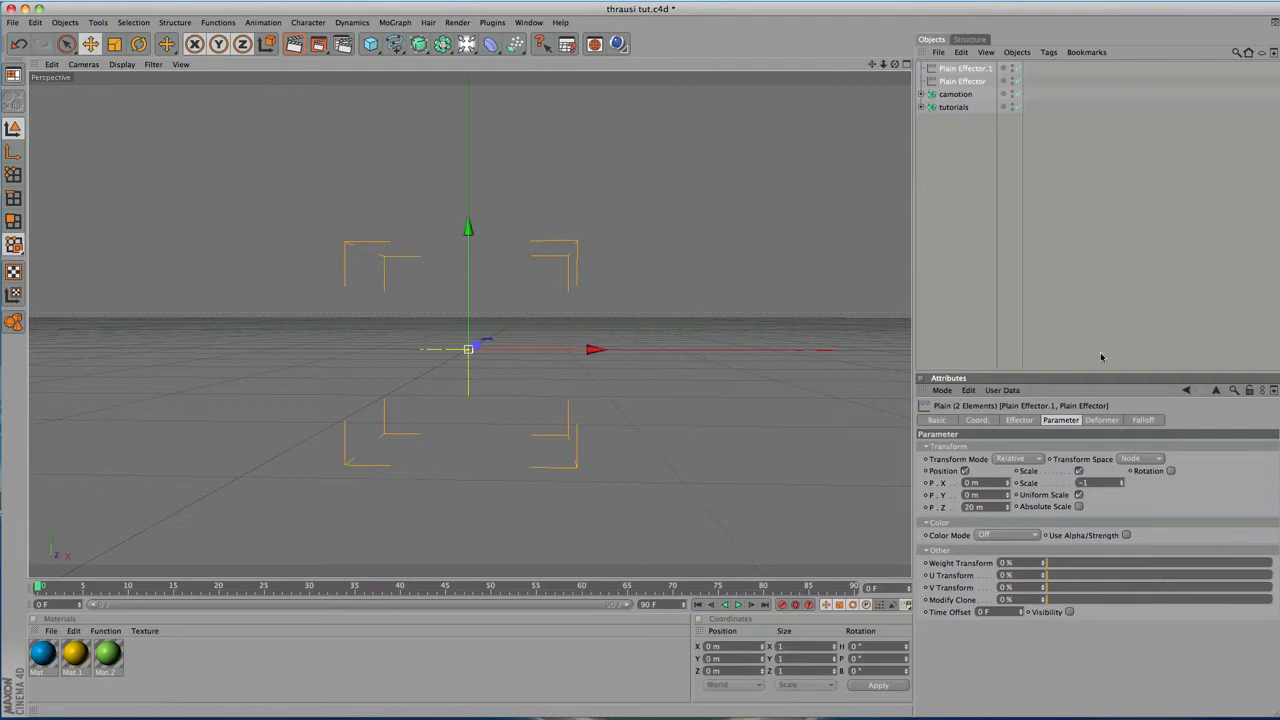
Set the falloff shape of both Plain effectors to Linear.
left_click(1140, 420)
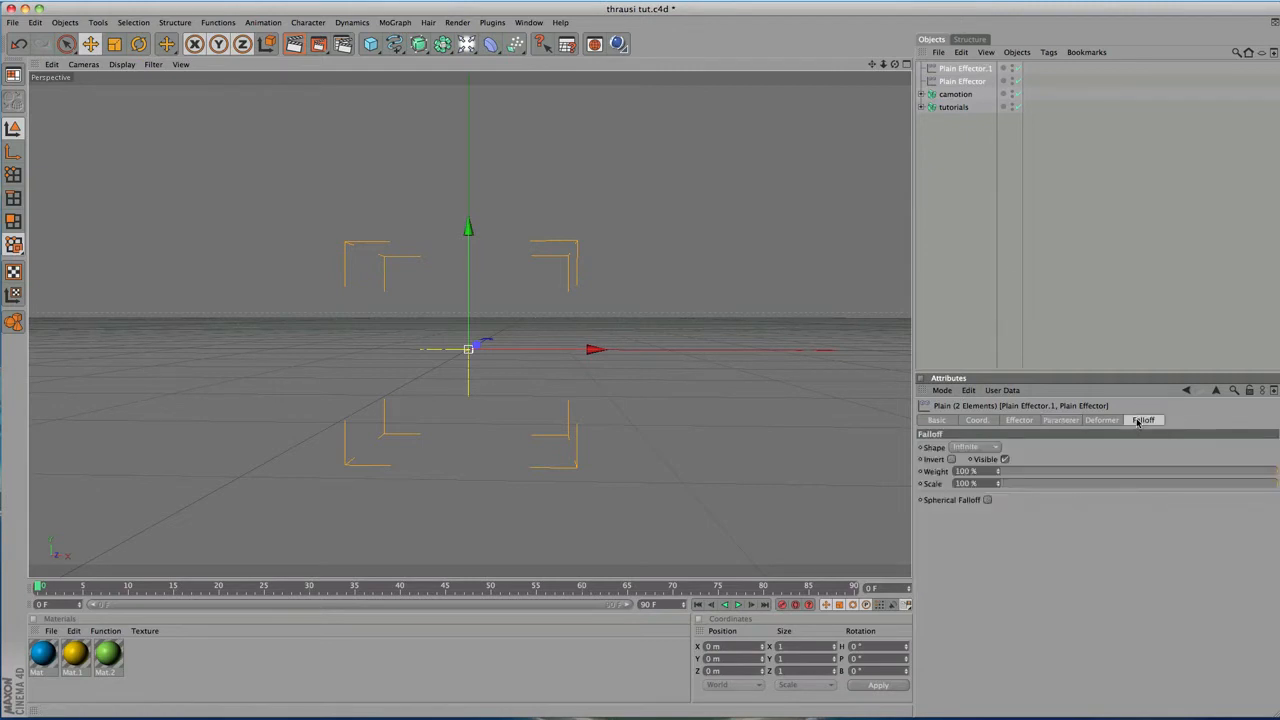
left_click(993, 448)
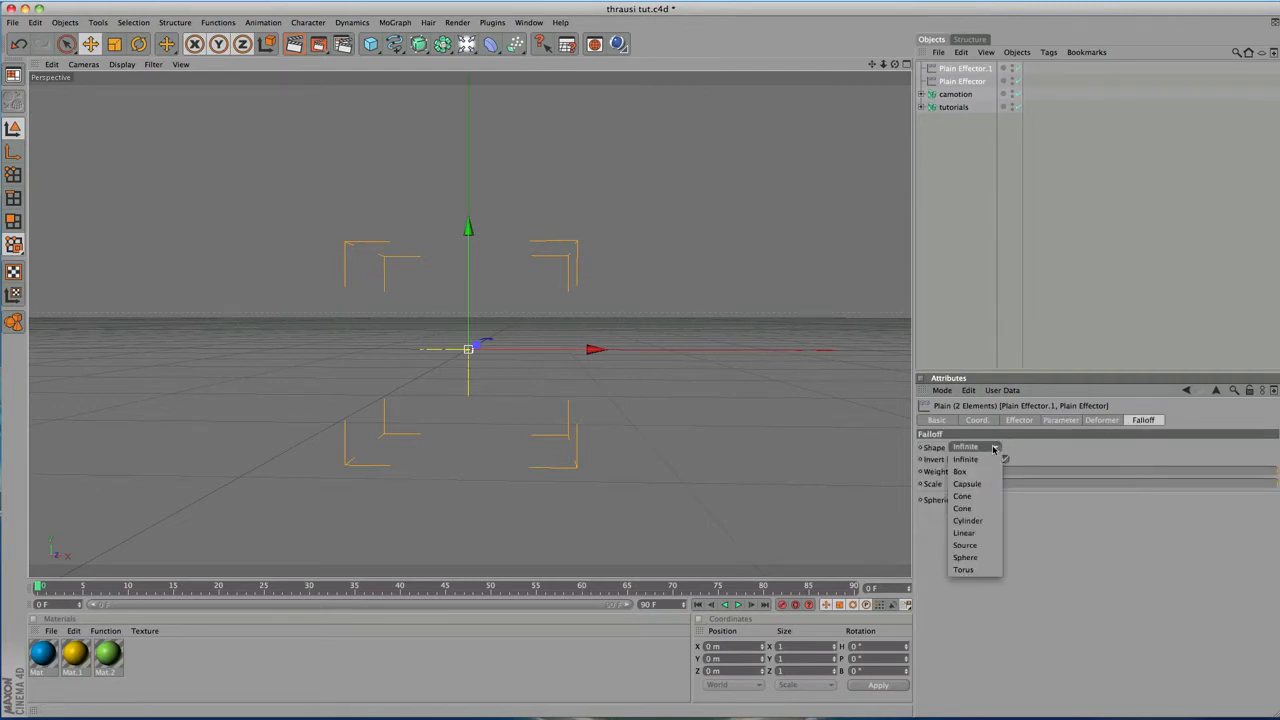
left_click(986, 535)
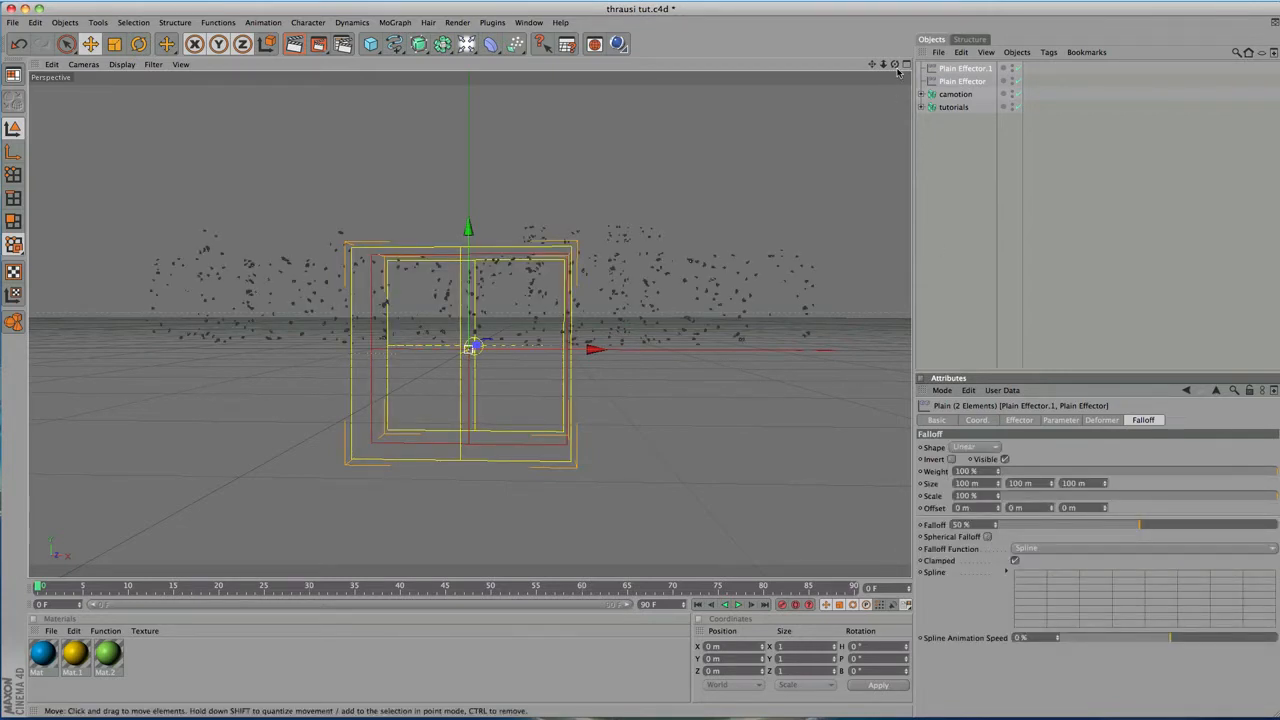
Rotate both Plain effectors to a heading of -90° so their falloff runs along the length of the words.
left_click_drag(895, 65, 930, 106)
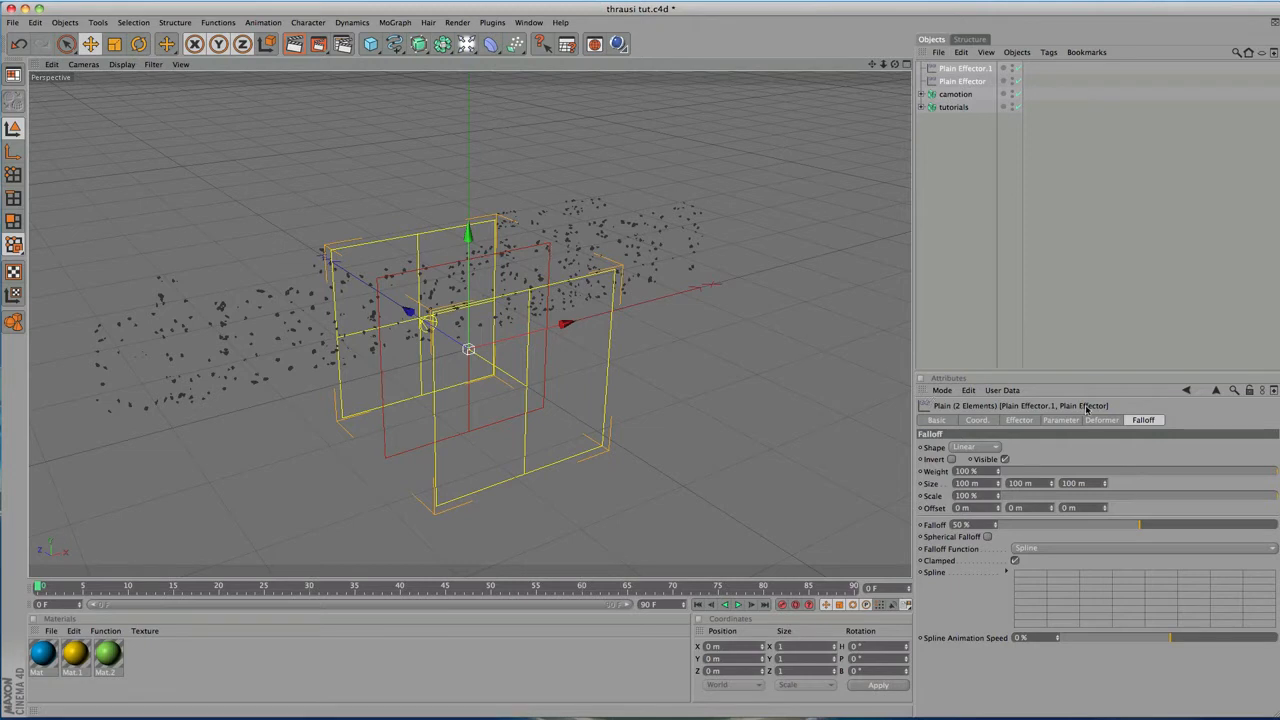
left_click(977, 420)
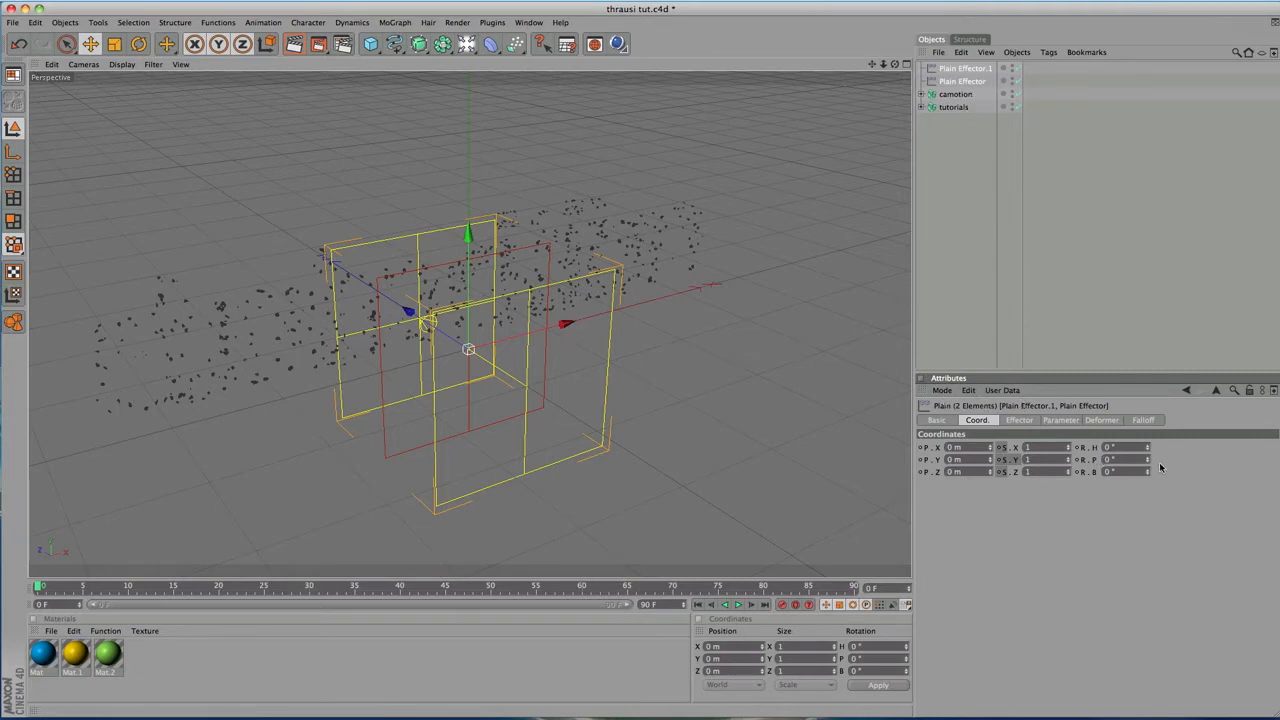
double_click(1110, 447)
type("-90")
key("Return")
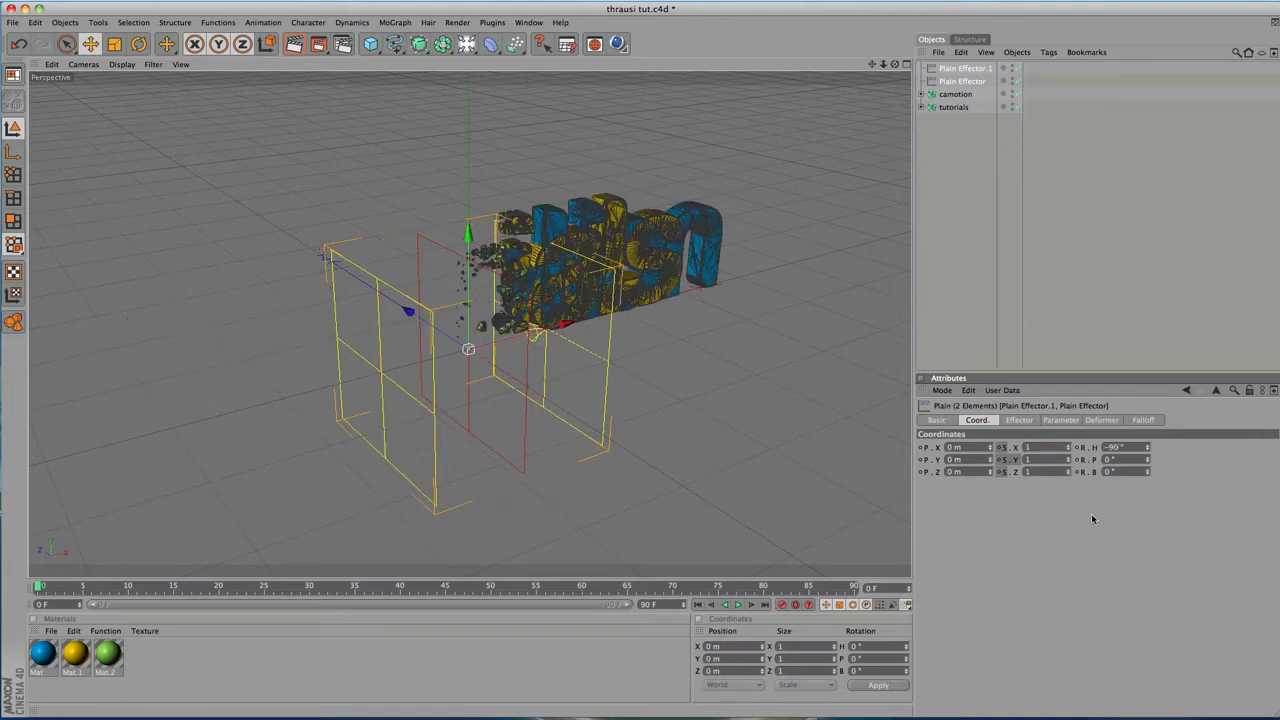
Move both Plain effectors together to about -94 m in X and 63 m in Y, level with the lettering.
left_click_drag(894, 64, 824, 83)
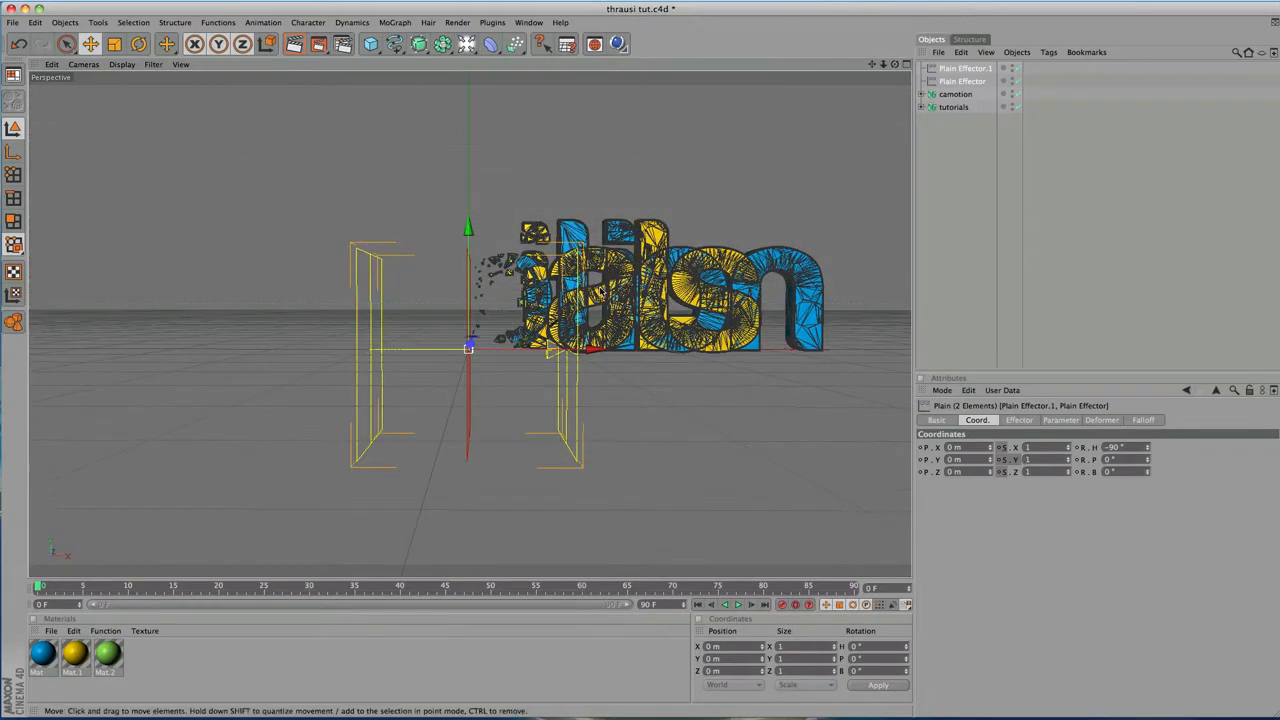
left_click_drag(593, 349, 266, 349)
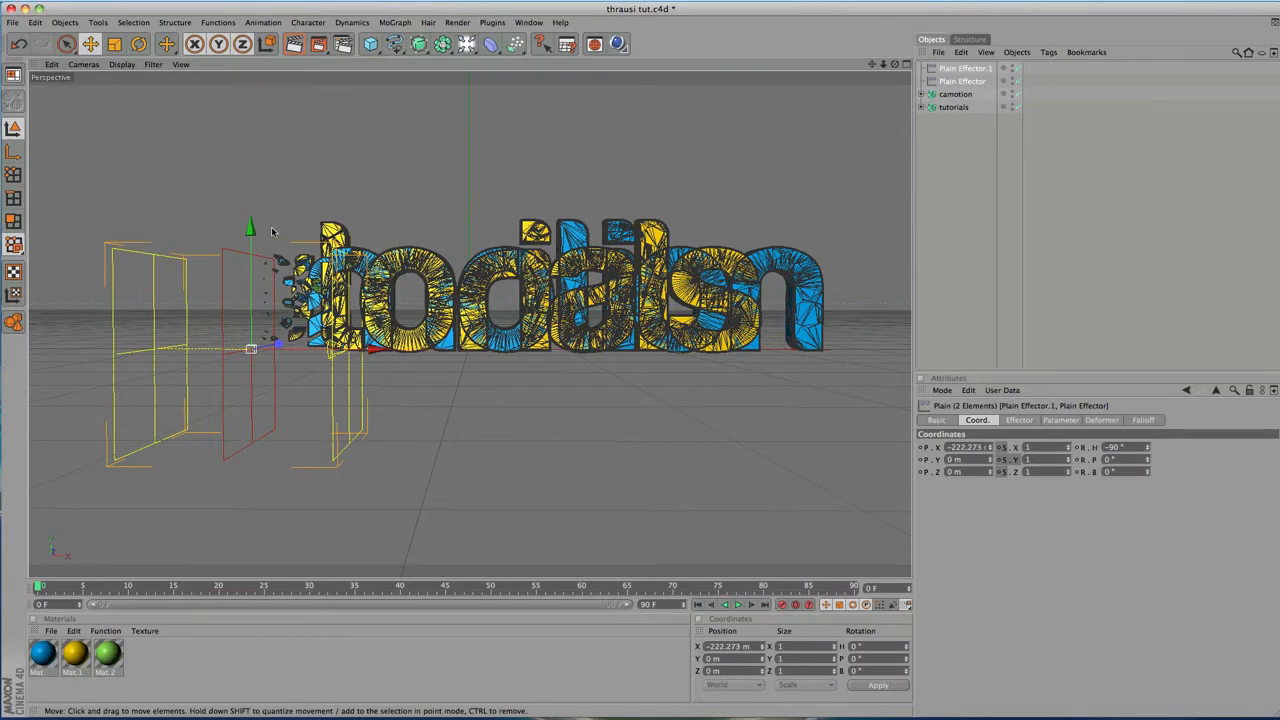
left_click_drag(250, 300, 250, 235)
left_click_drag(250, 289, 378, 290)
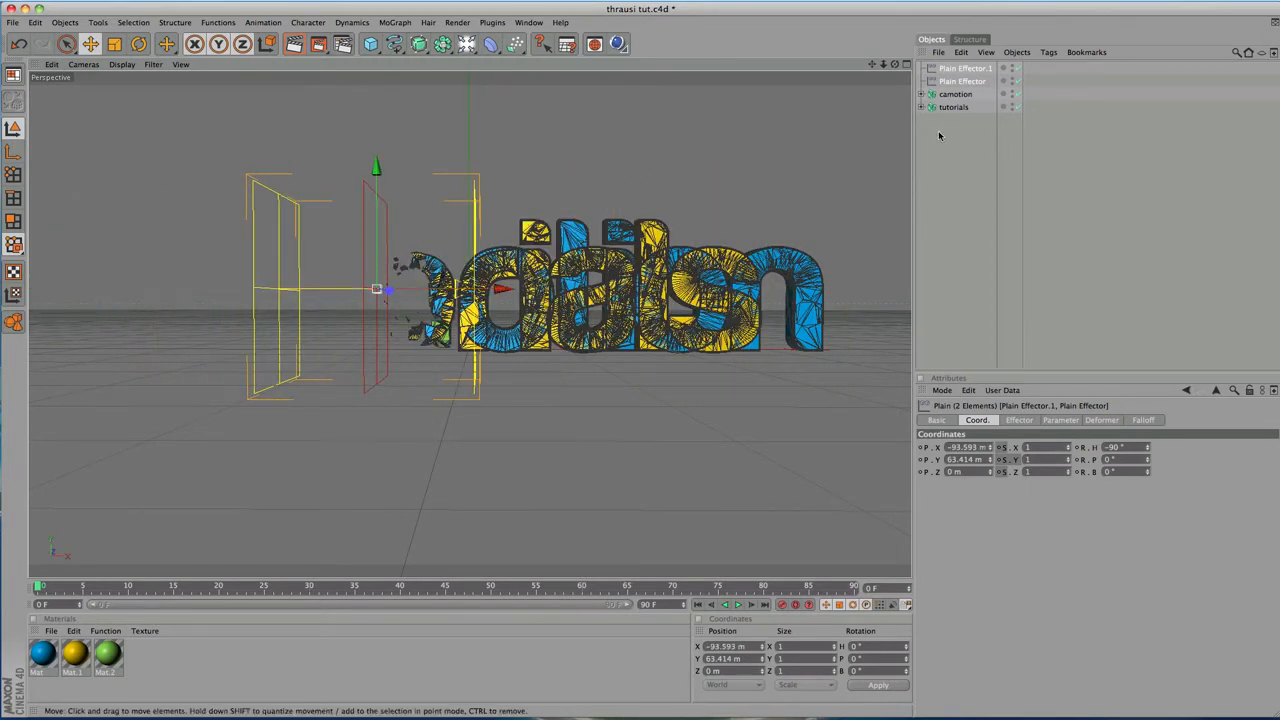
Invert the linear falloff of Plain Effector only.
left_click(942, 136)
left_click(957, 81)
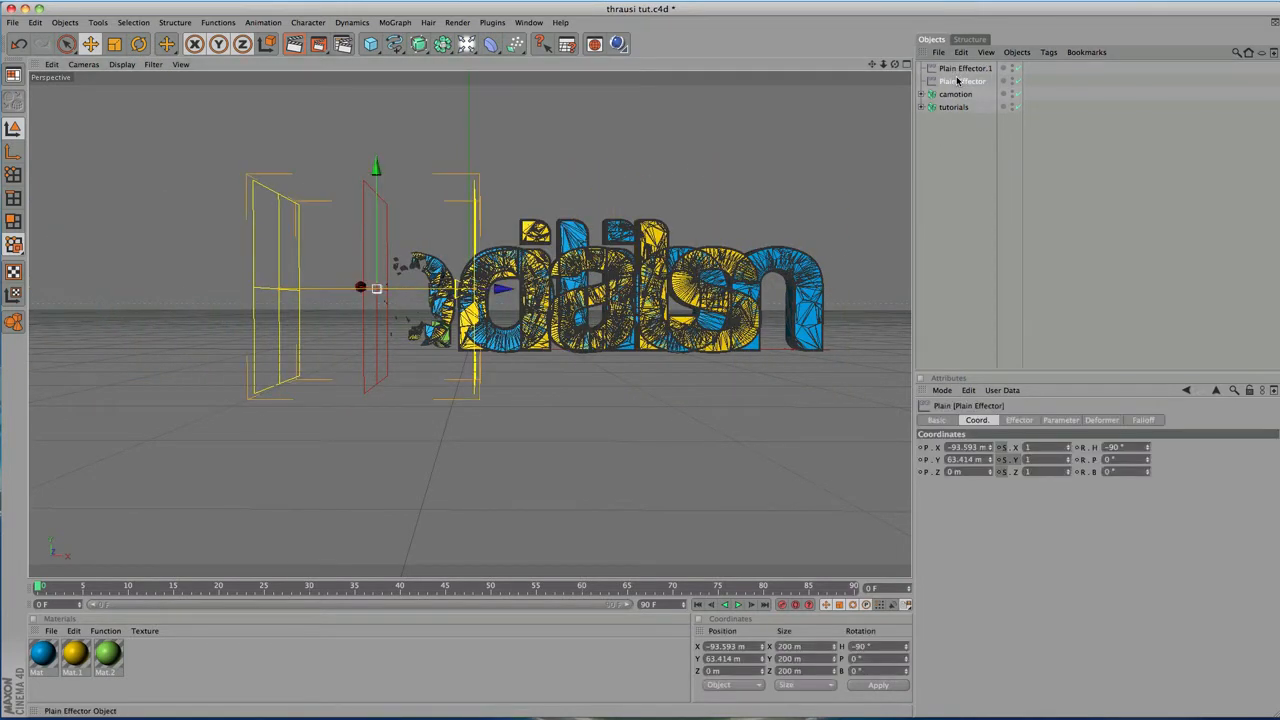
left_click(1141, 446)
left_click(1143, 421)
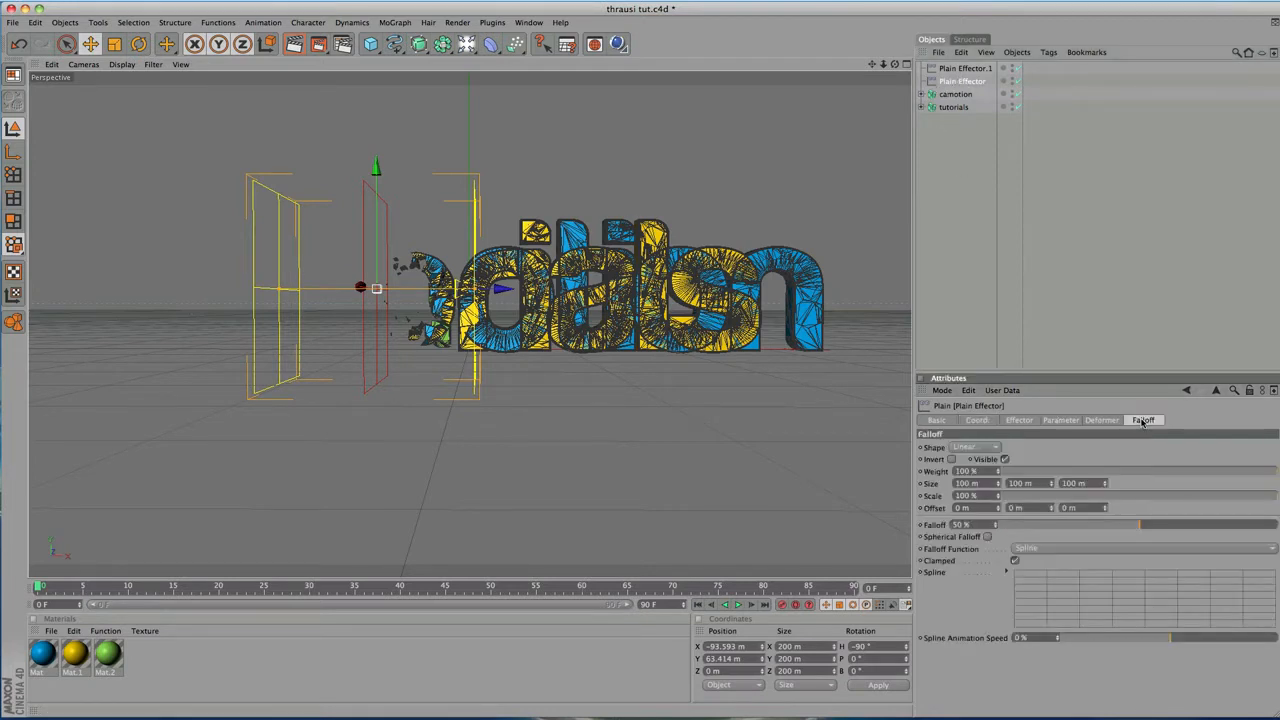
left_click(951, 459)
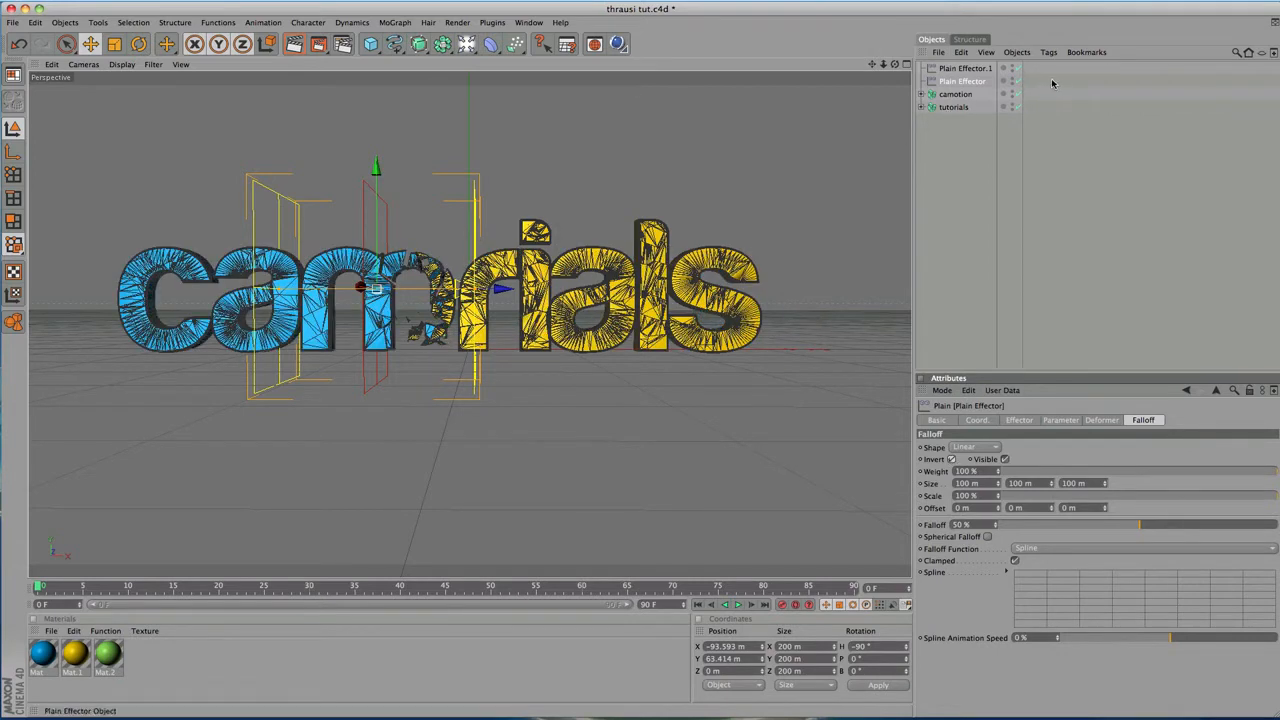
Slide both Plain effectors together back and forth along X through the words, stopping at about -67 m.
left_click_drag(1053, 81, 960, 68)
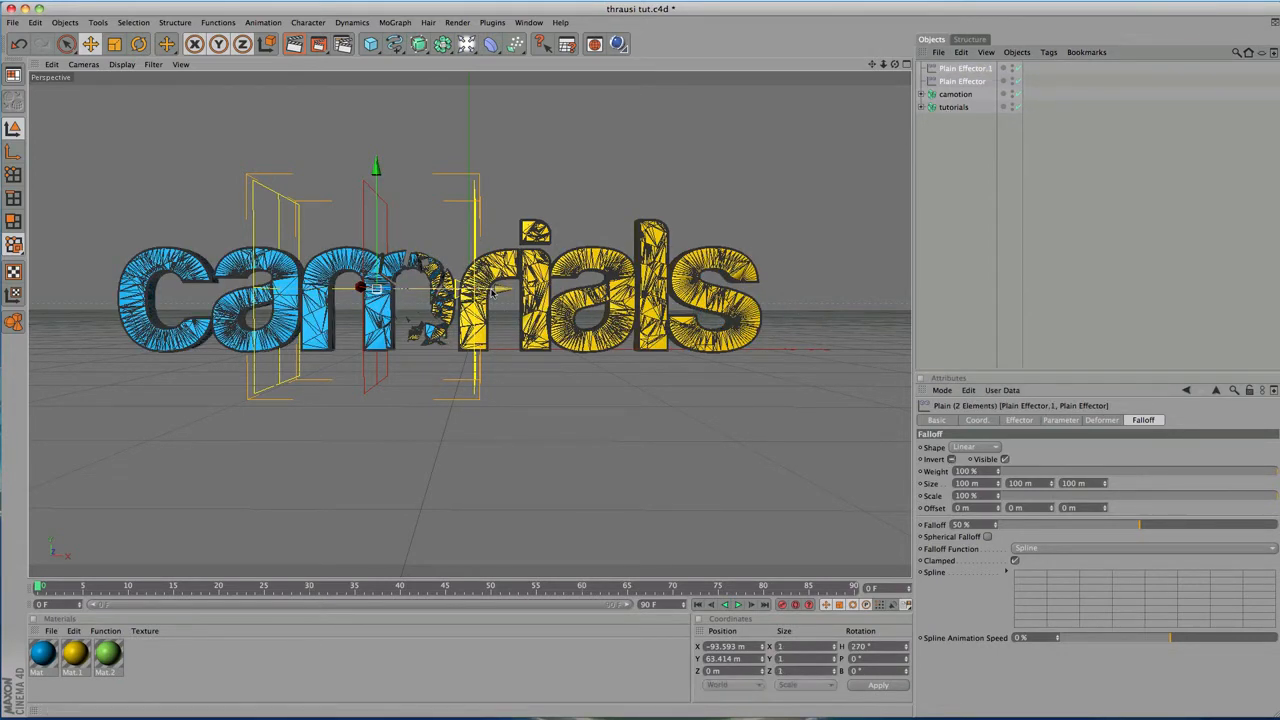
left_click_drag(473, 290, 688, 290)
left_click_drag(604, 290, 392, 290)
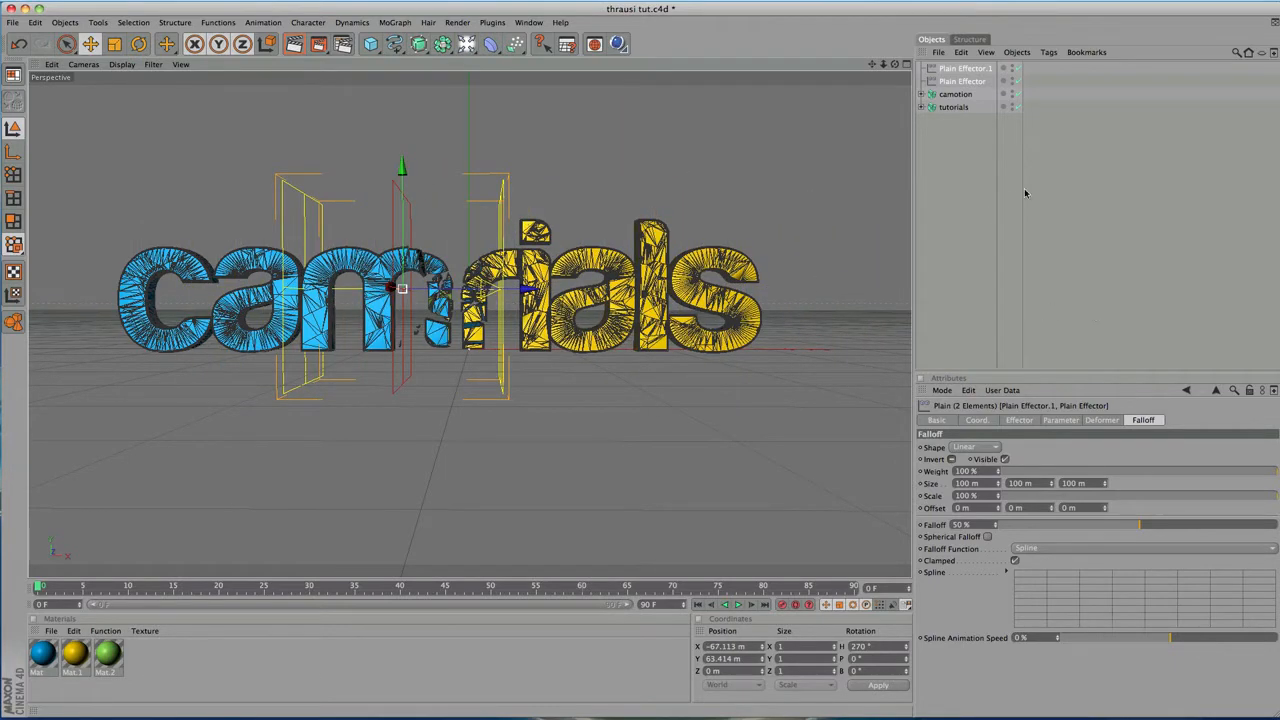
Invert the falloff of Plain Effector.1 and turn inversion off for Plain Effector.
left_click(979, 70)
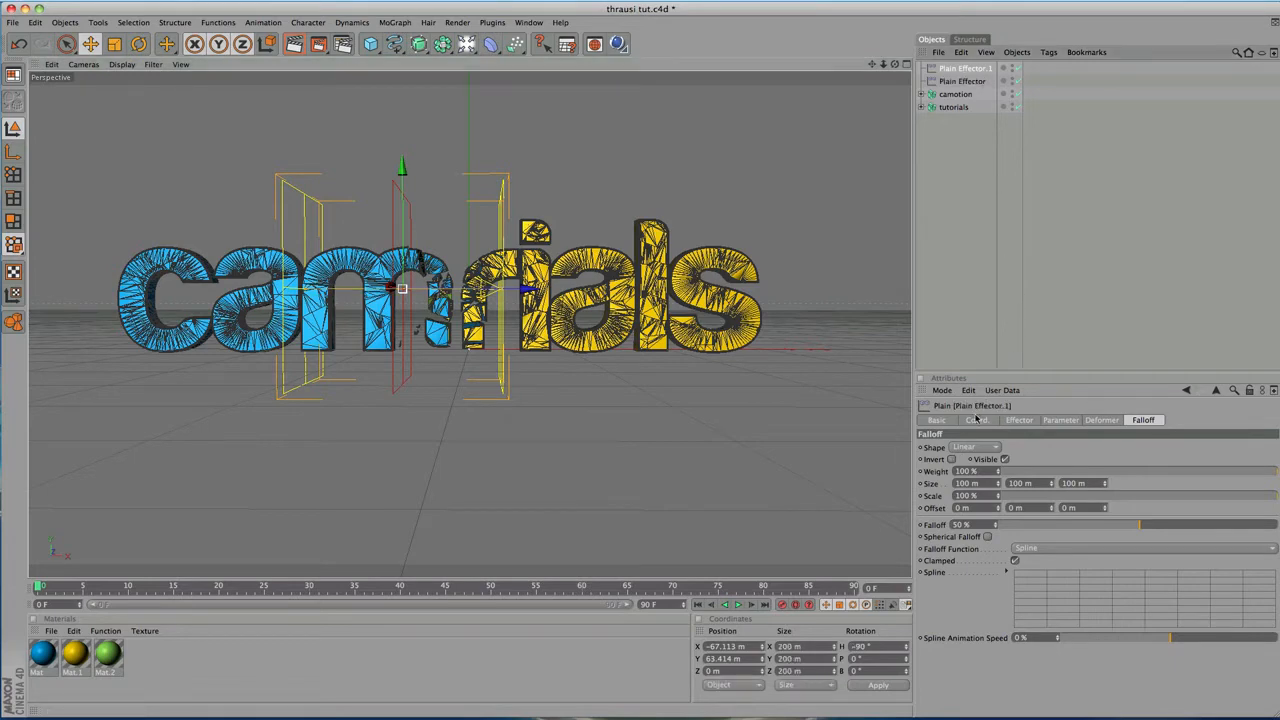
left_click(953, 458)
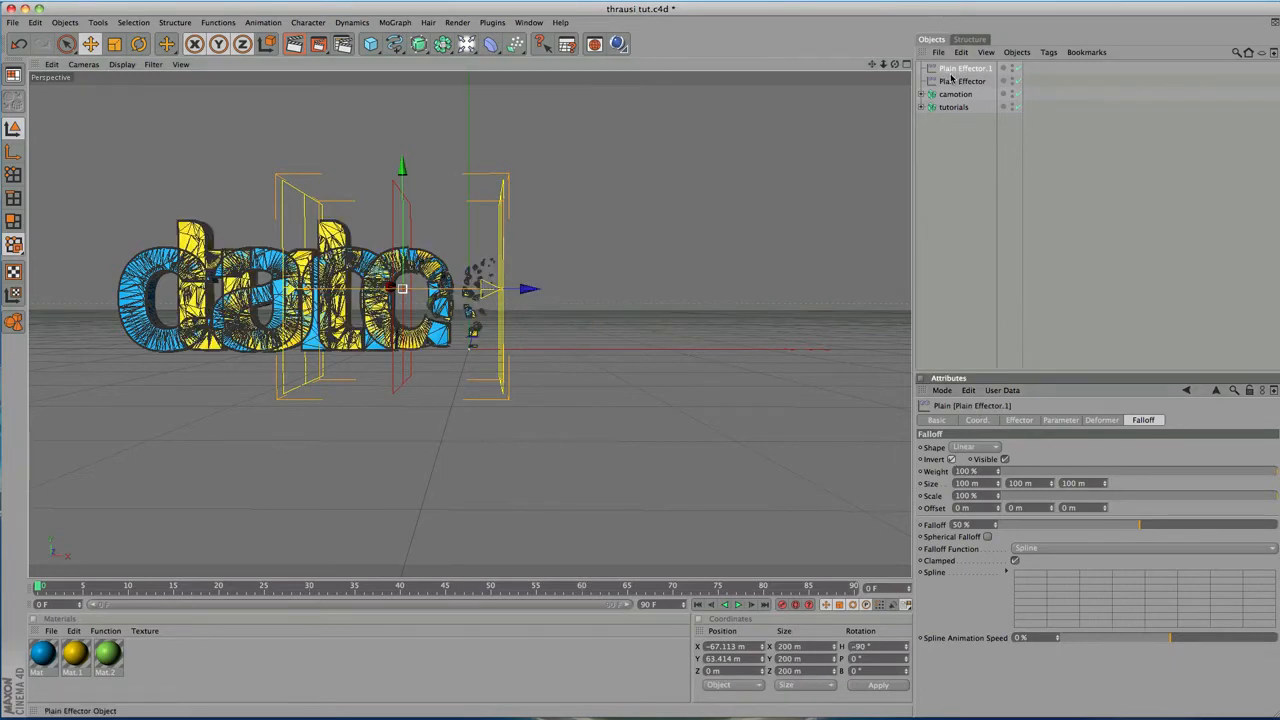
left_click(955, 82)
left_click(952, 459)
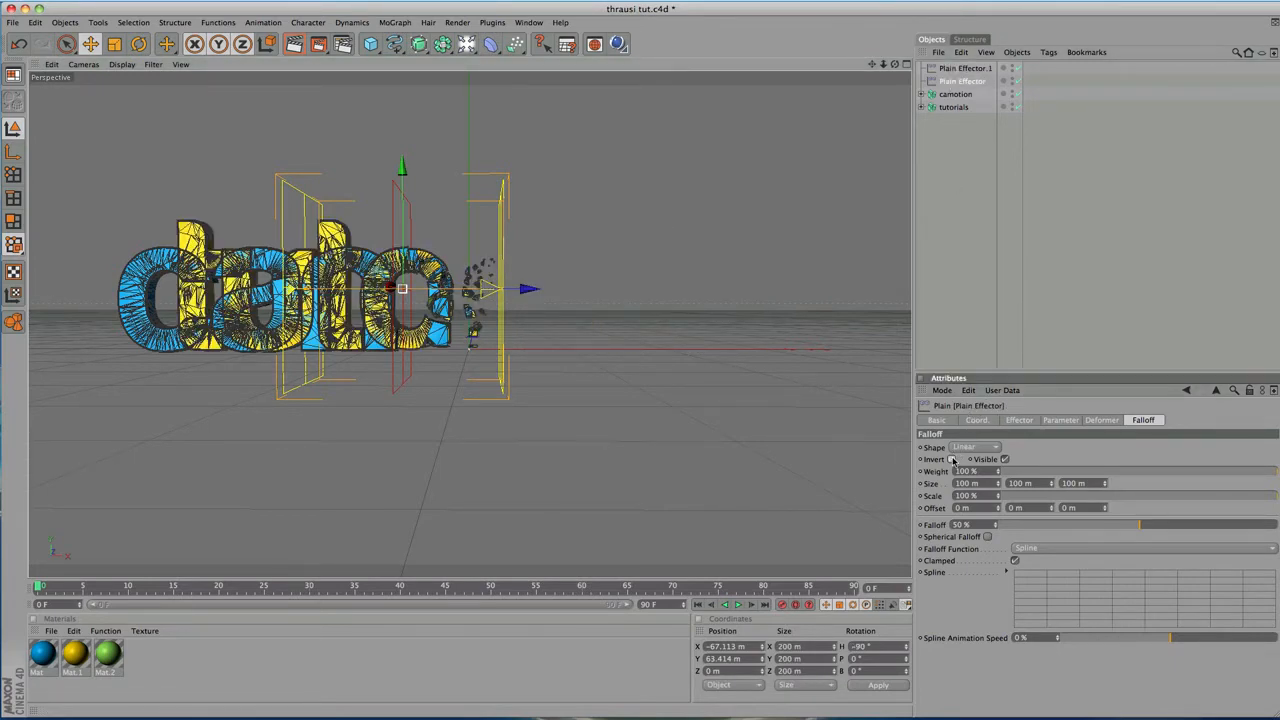
Move both Plain effectors together along X to about 200 m, undoing any move made to a single effector.
left_click_drag(528, 289, 150, 289)
key("super+z")
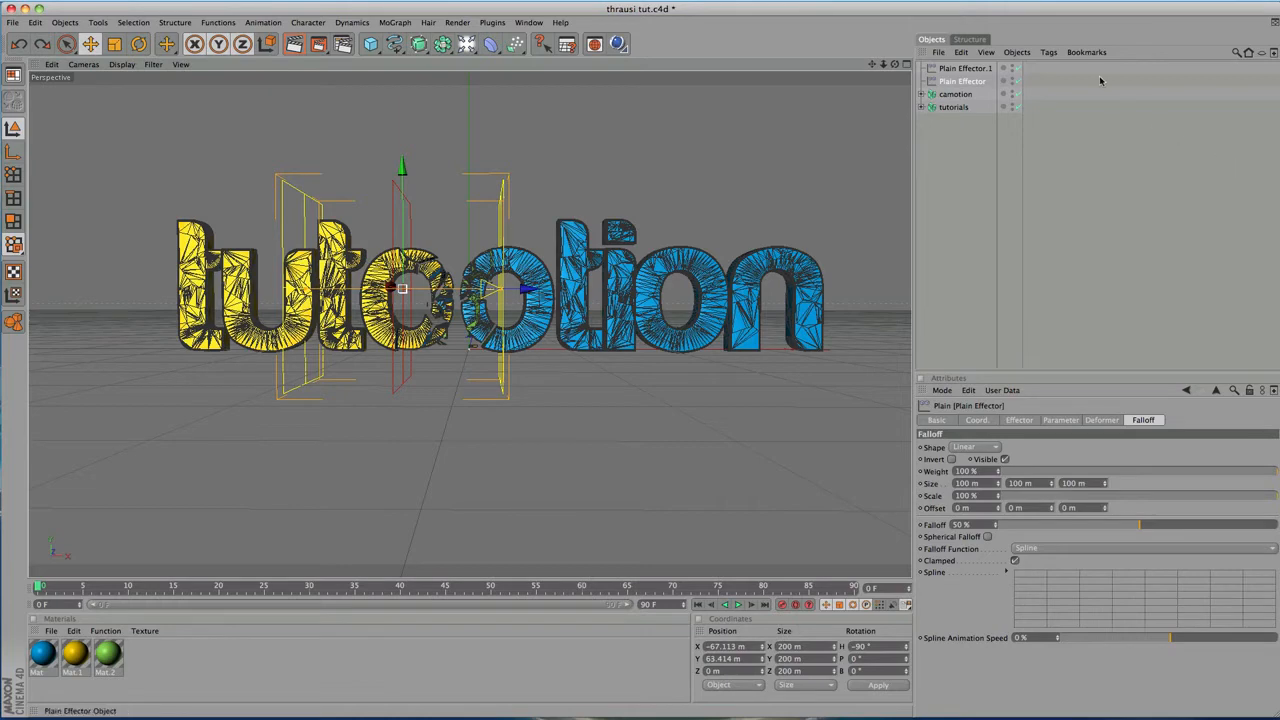
left_click_drag(962, 81, 972, 68)
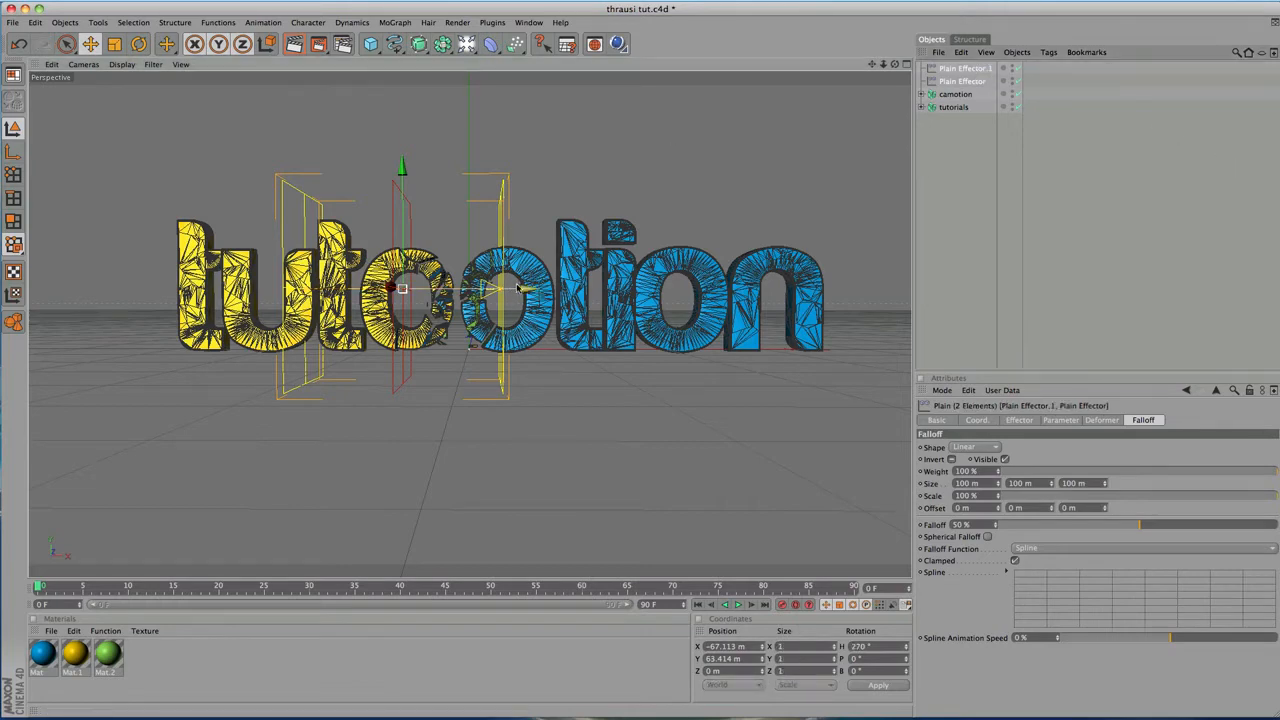
left_click_drag(522, 289, 876, 289)
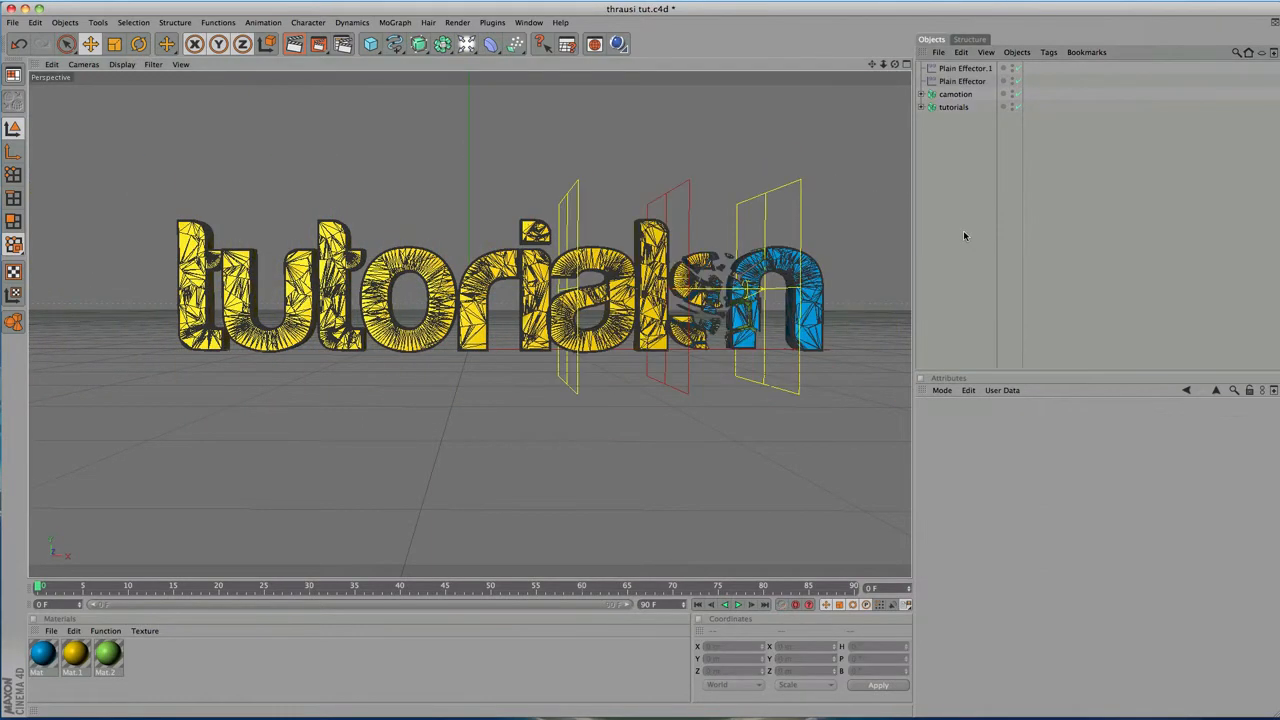
Rename Plain Effector as plain camotion and Plain Effector.1 as plain tutorials.
left_click(962, 81)
double_click(964, 81)
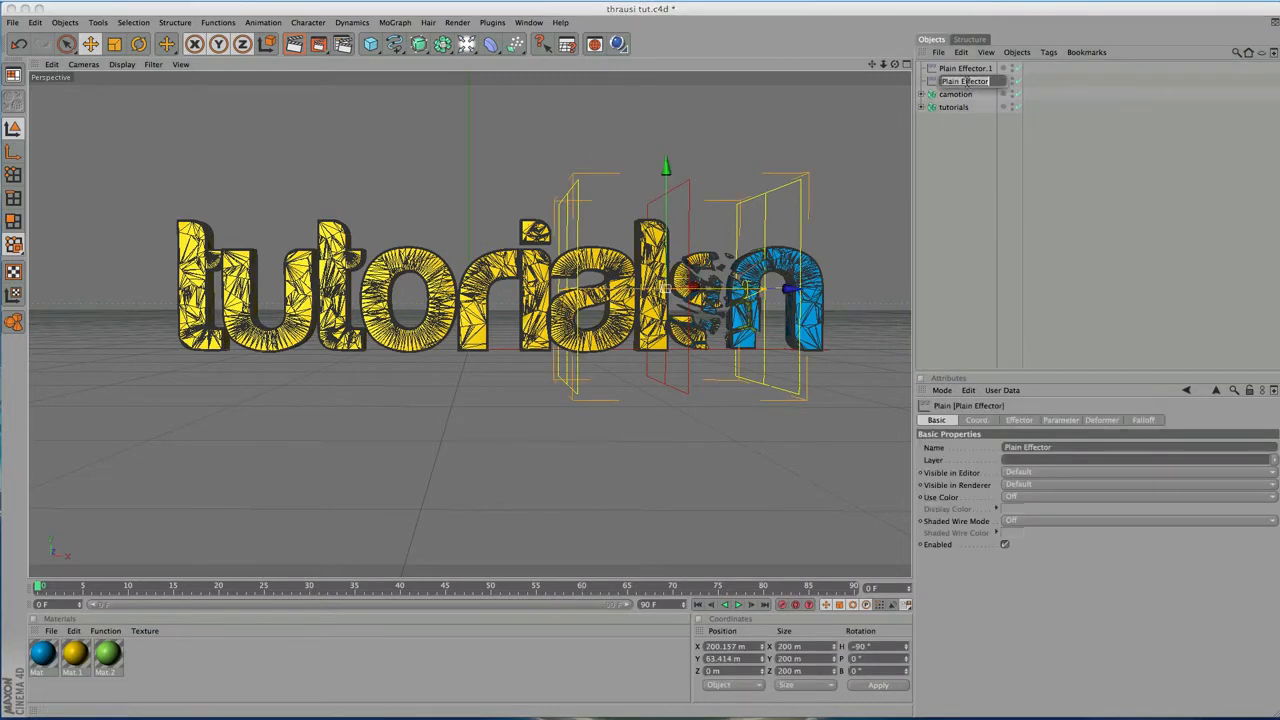
type("amotion")
left_click(978, 68)
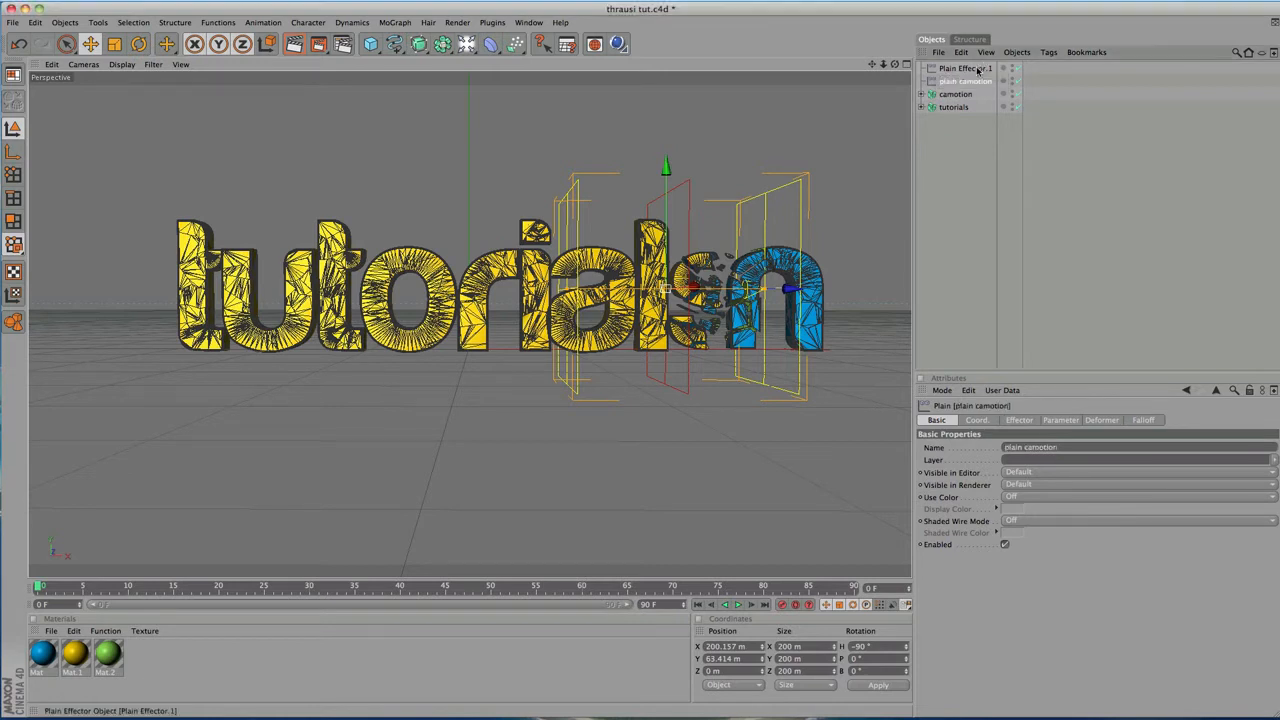
double_click(977, 69)
type("plain tutorials")
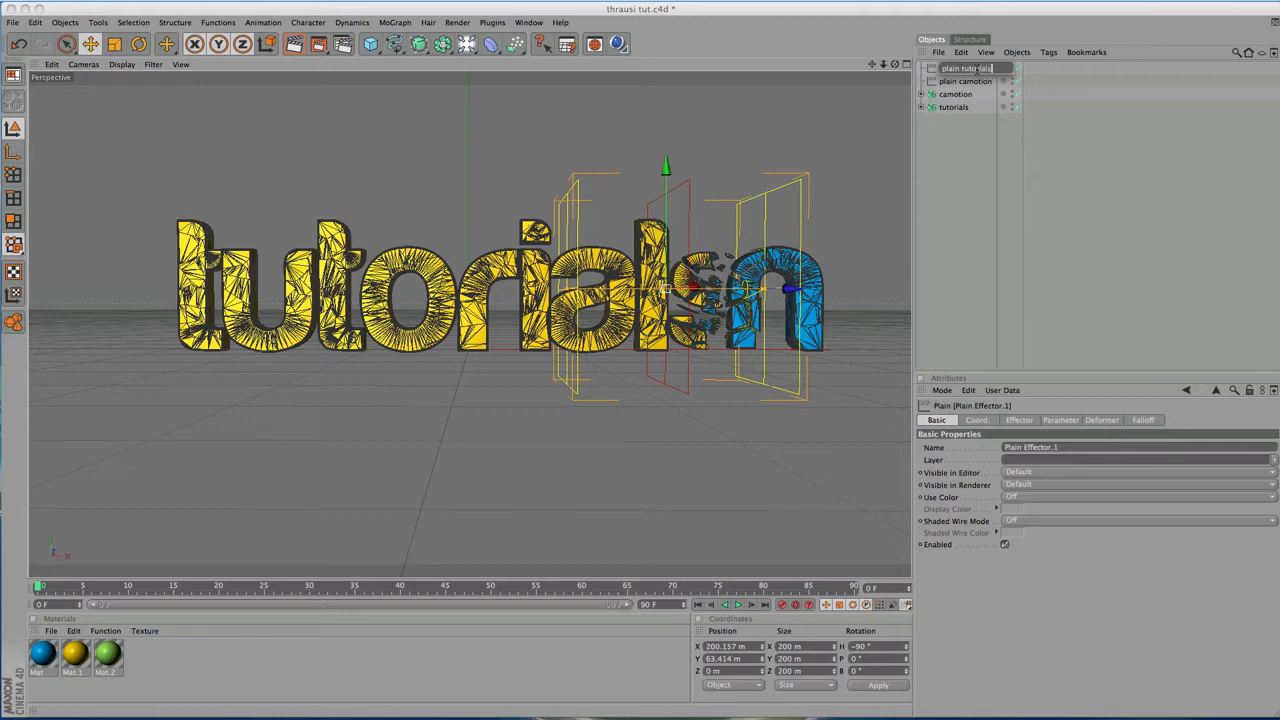
left_click(1083, 155)
left_click(1080, 151)
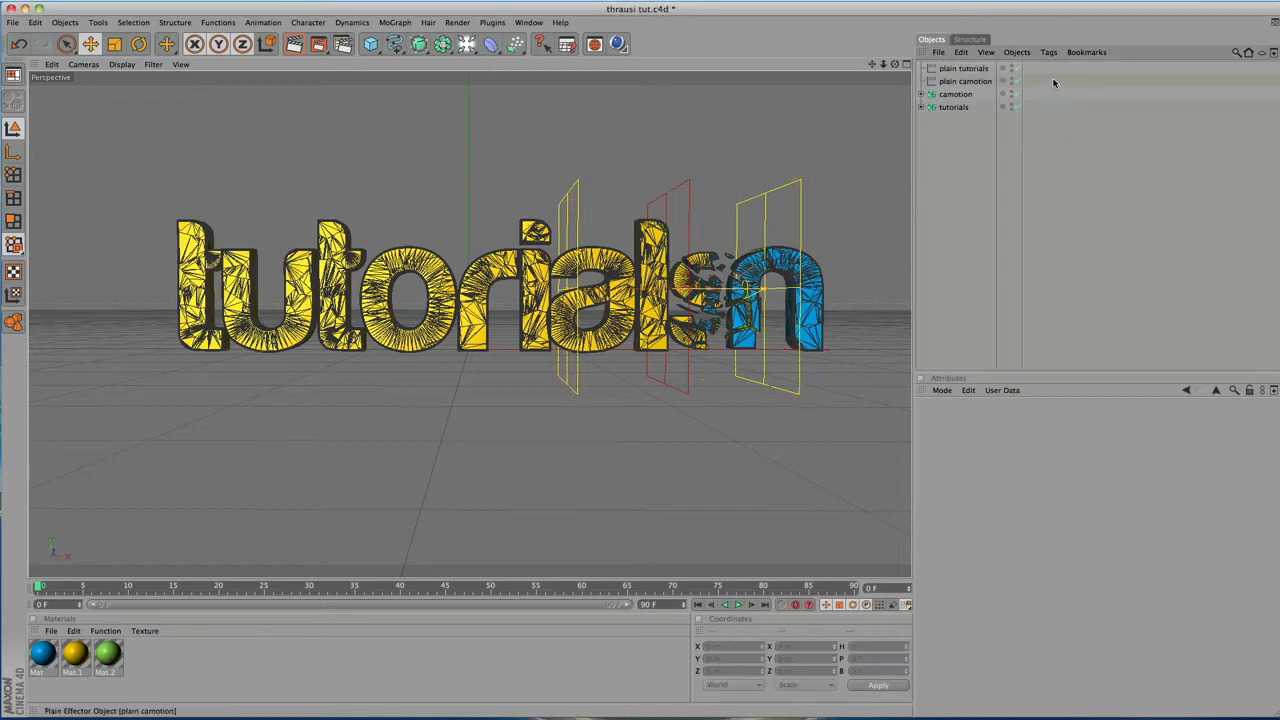
Group plain tutorials and plain camotion under a null object named effectors.
left_click_drag(1053, 82, 940, 59)
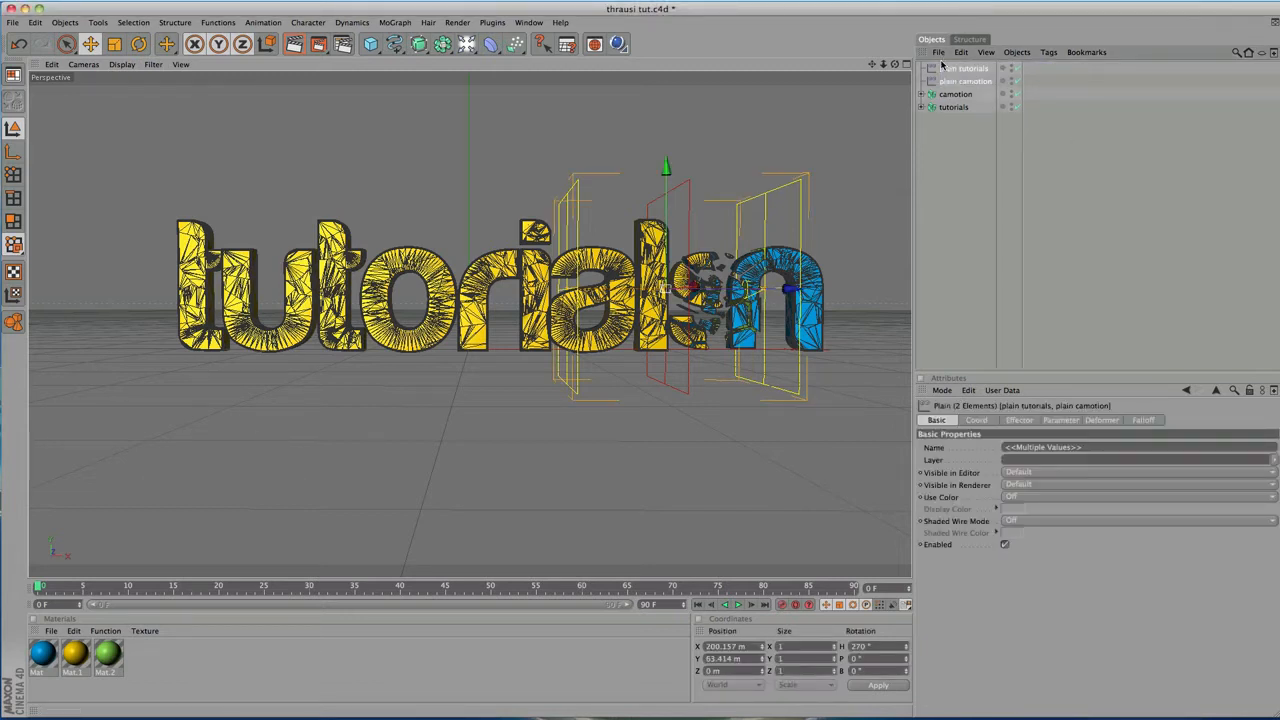
key("alt+g")
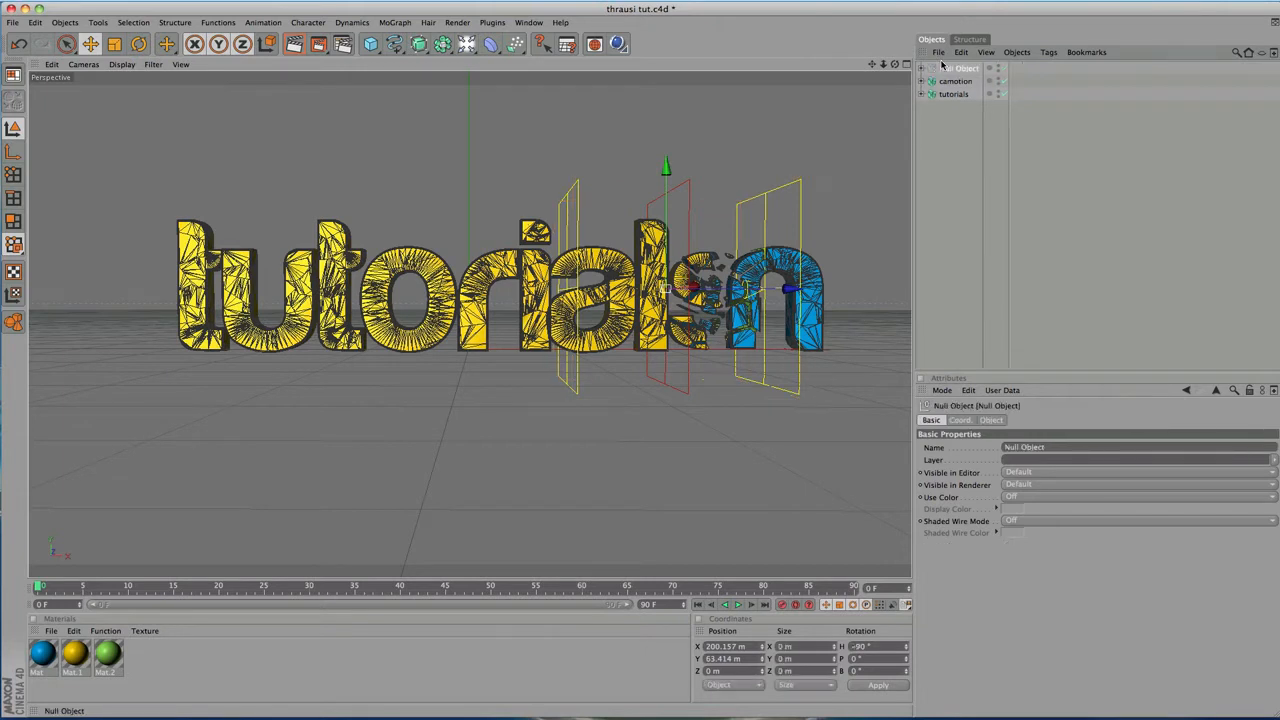
double_click(959, 68)
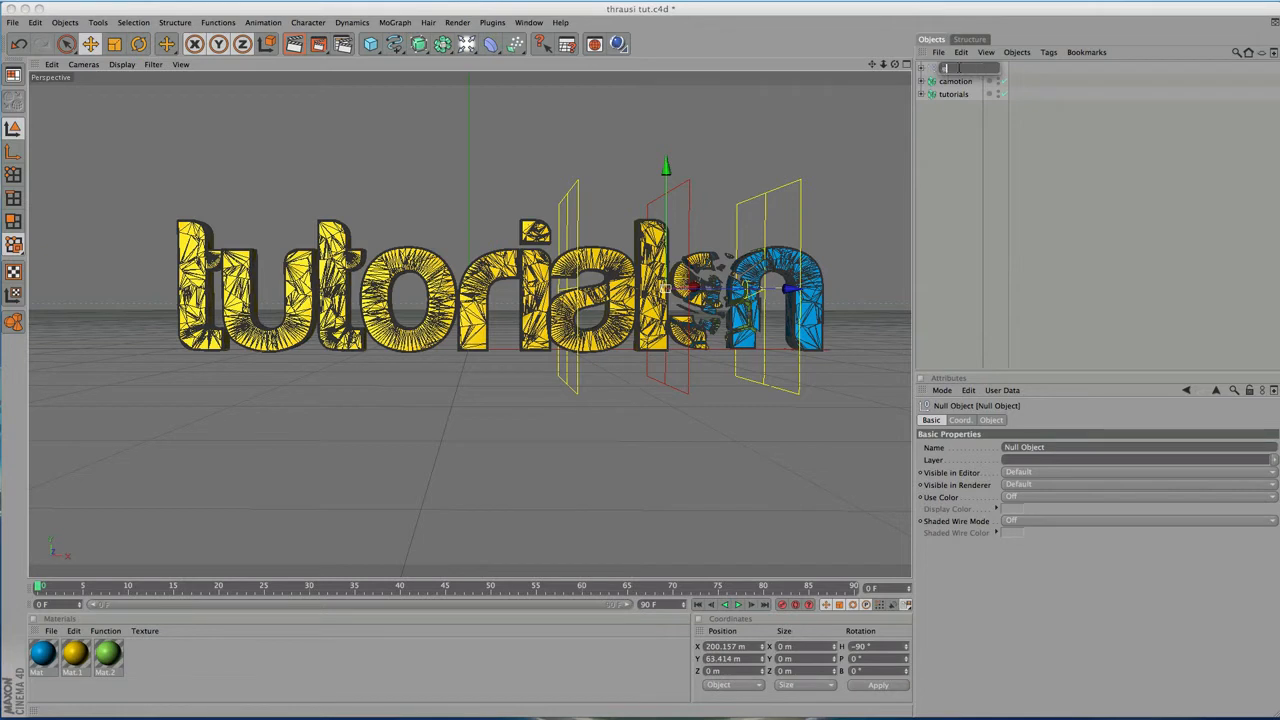
key("Return")
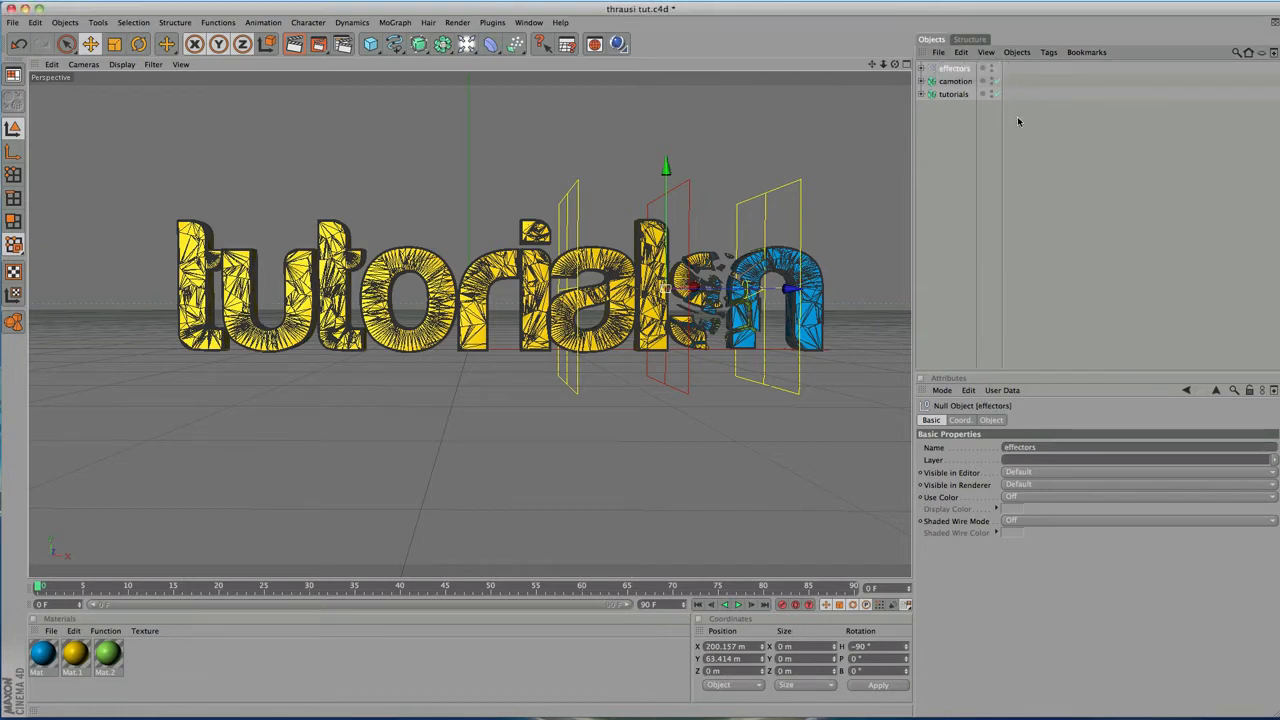
Position the effectors null at 0 m in Y and about 345 m in X.
left_click(959, 420)
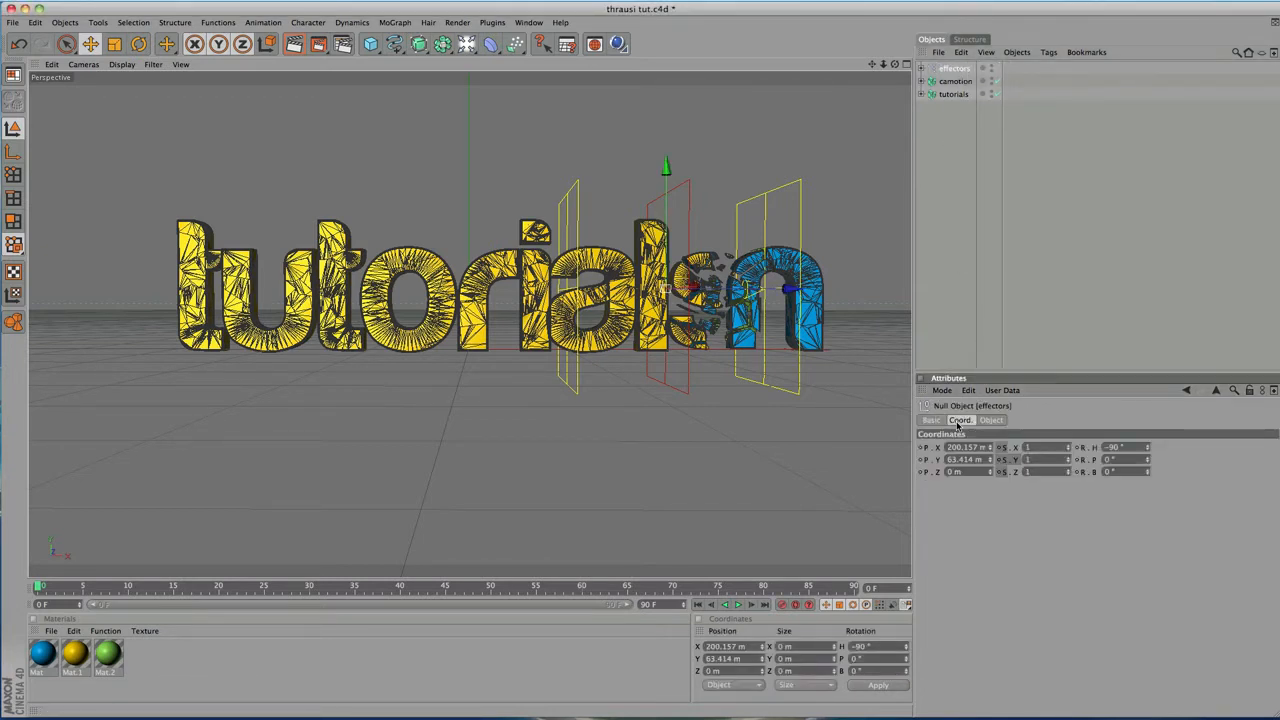
left_click(948, 447)
type("0")
key("Tab")
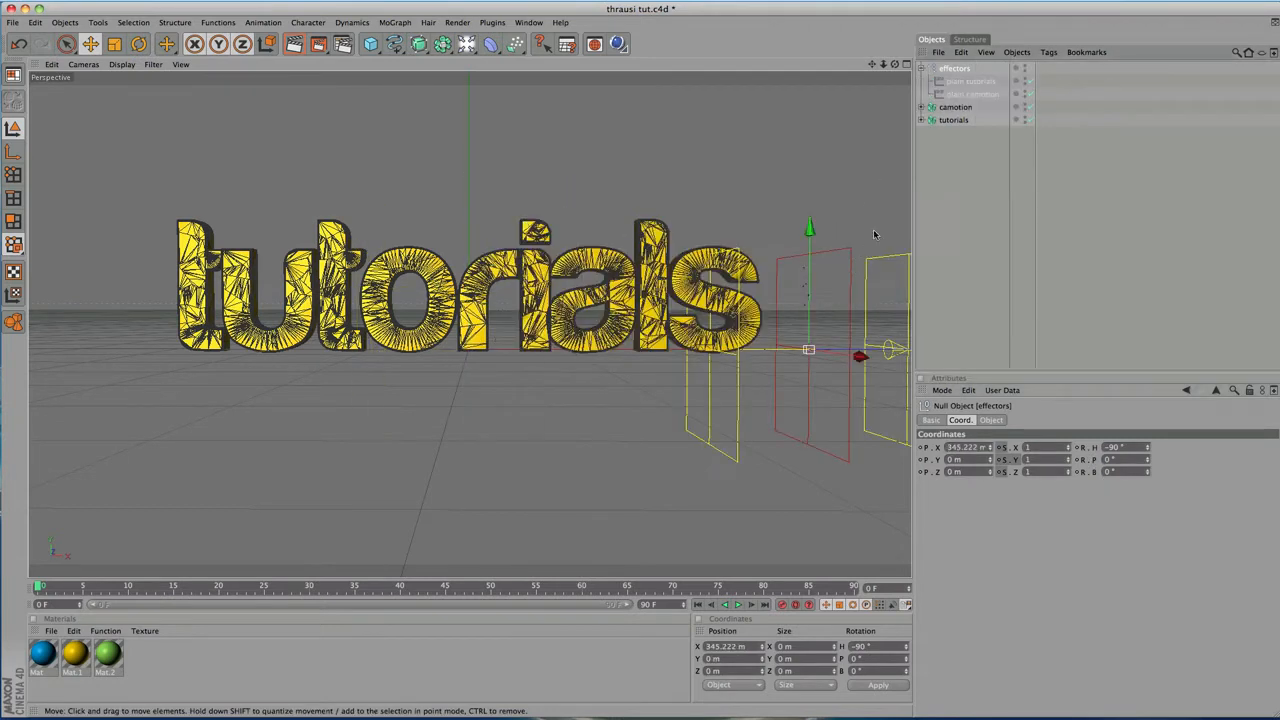
Add one Random effector to both the camotion and tutorials fracture objects.
left_click(400, 23)
left_click(980, 176)
left_click_drag(976, 166, 946, 111)
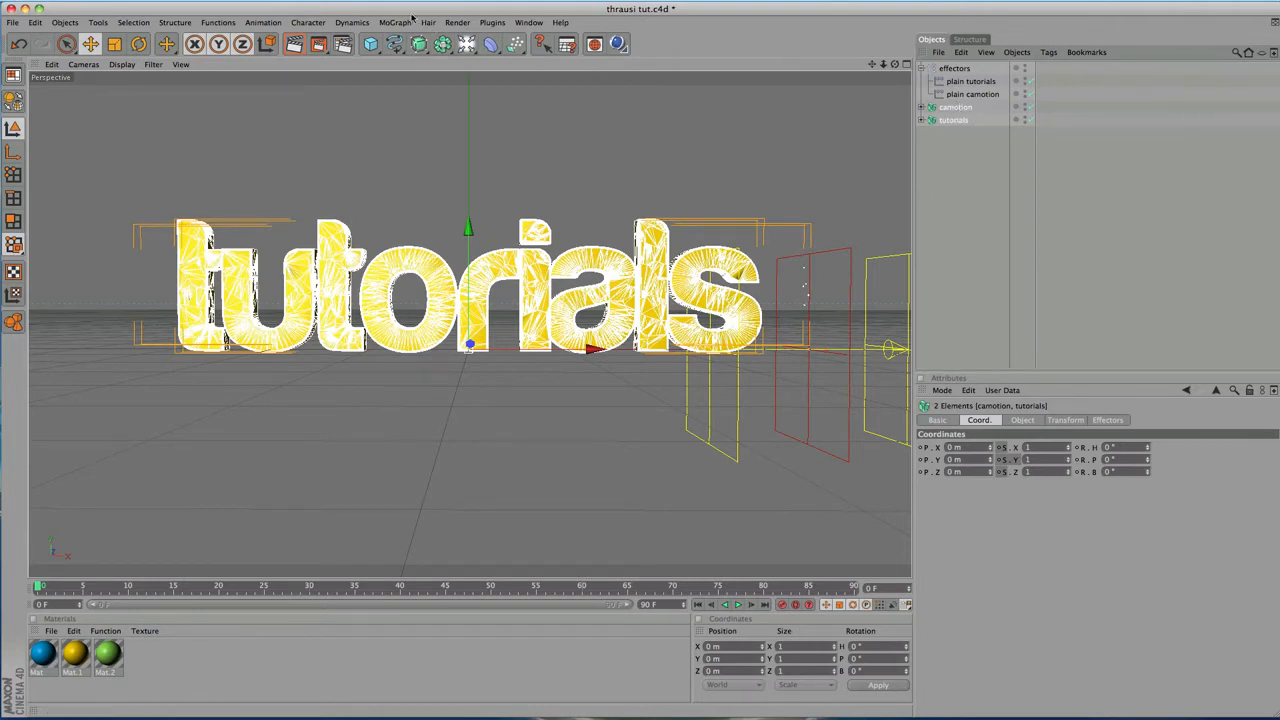
left_click(352, 22)
mouse_move(395, 22)
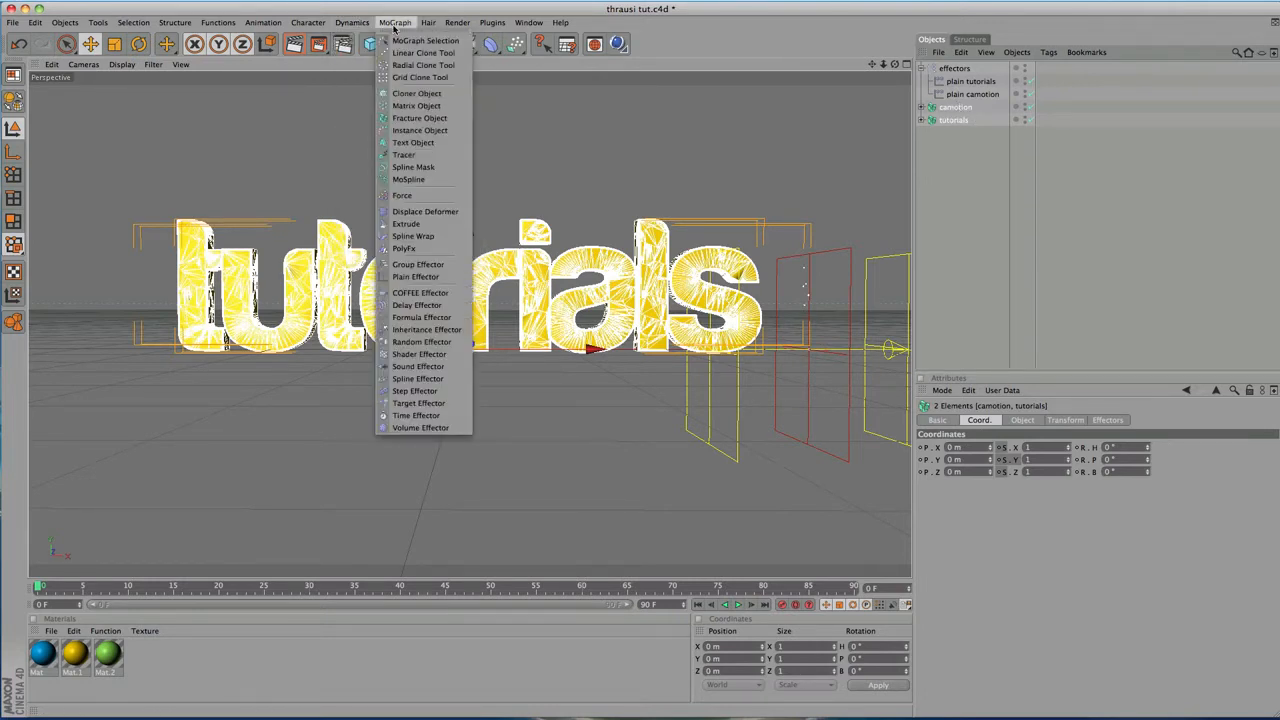
left_click(406, 343)
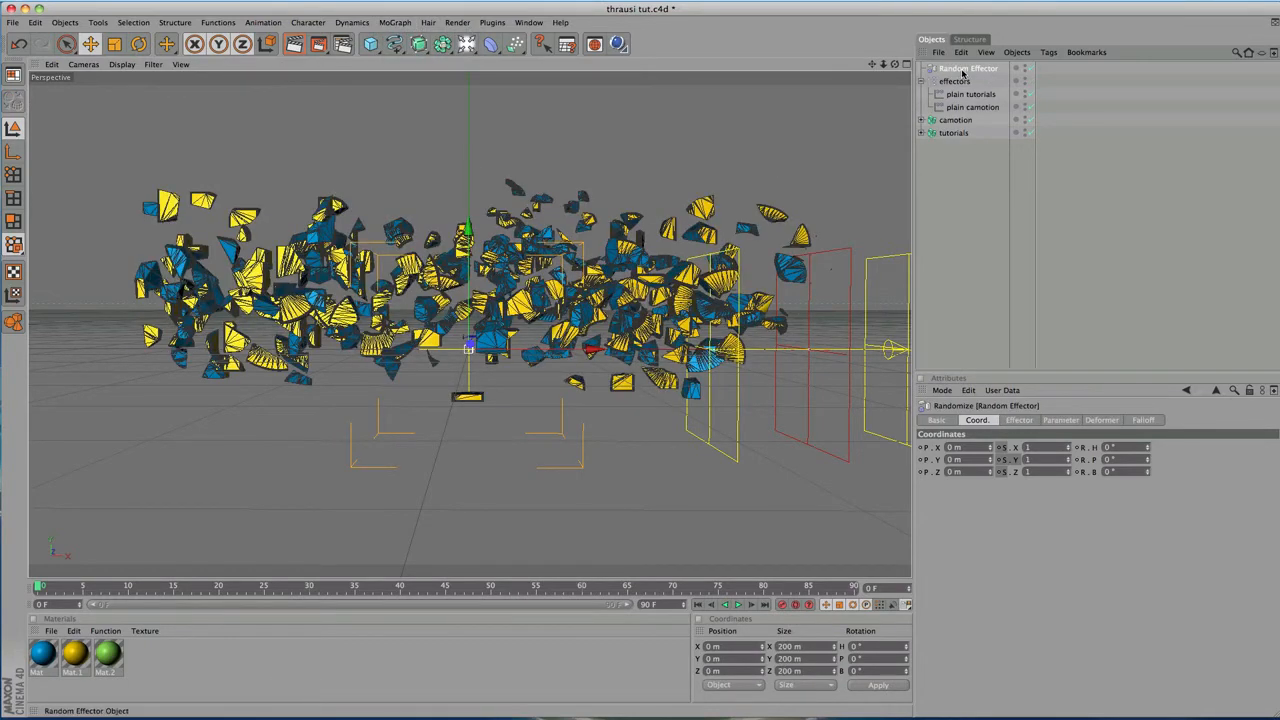
Set the Random effector's position offset to 0 m in X, Y and Z.
left_click(1059, 420)
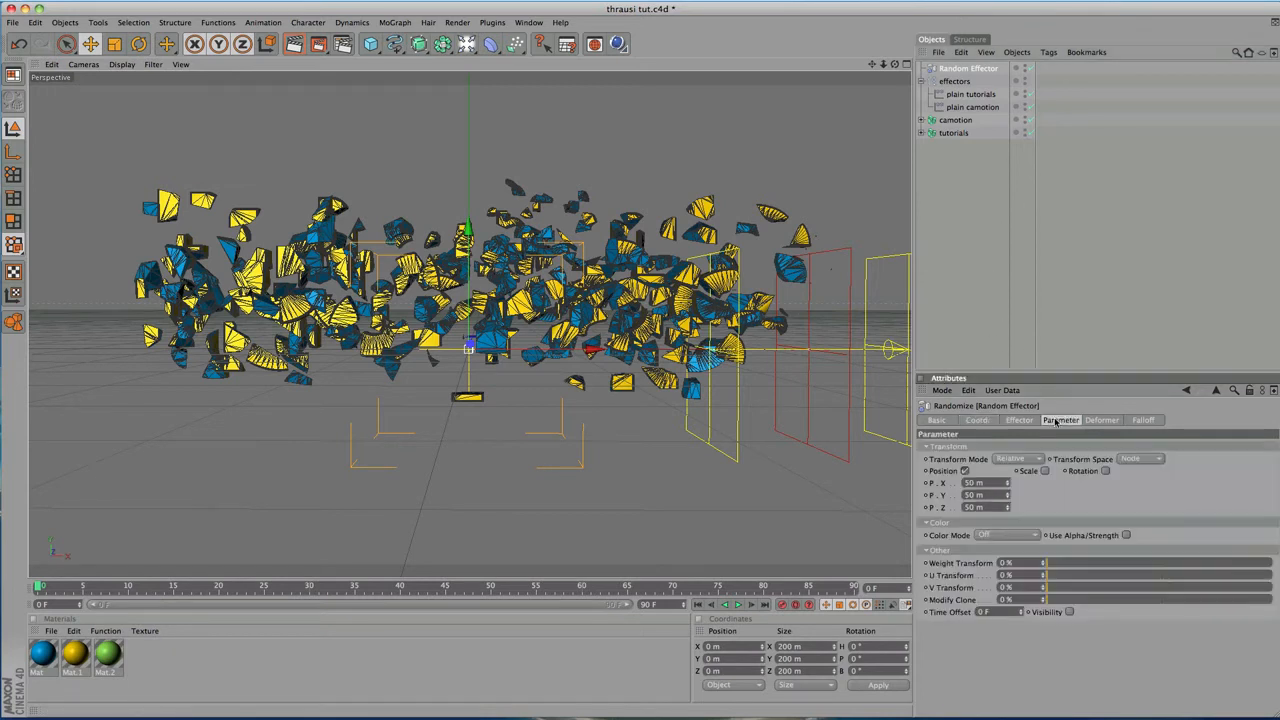
left_click(1020, 420)
left_click(1062, 420)
type("0")
key("Tab")
type("0")
key("Return")
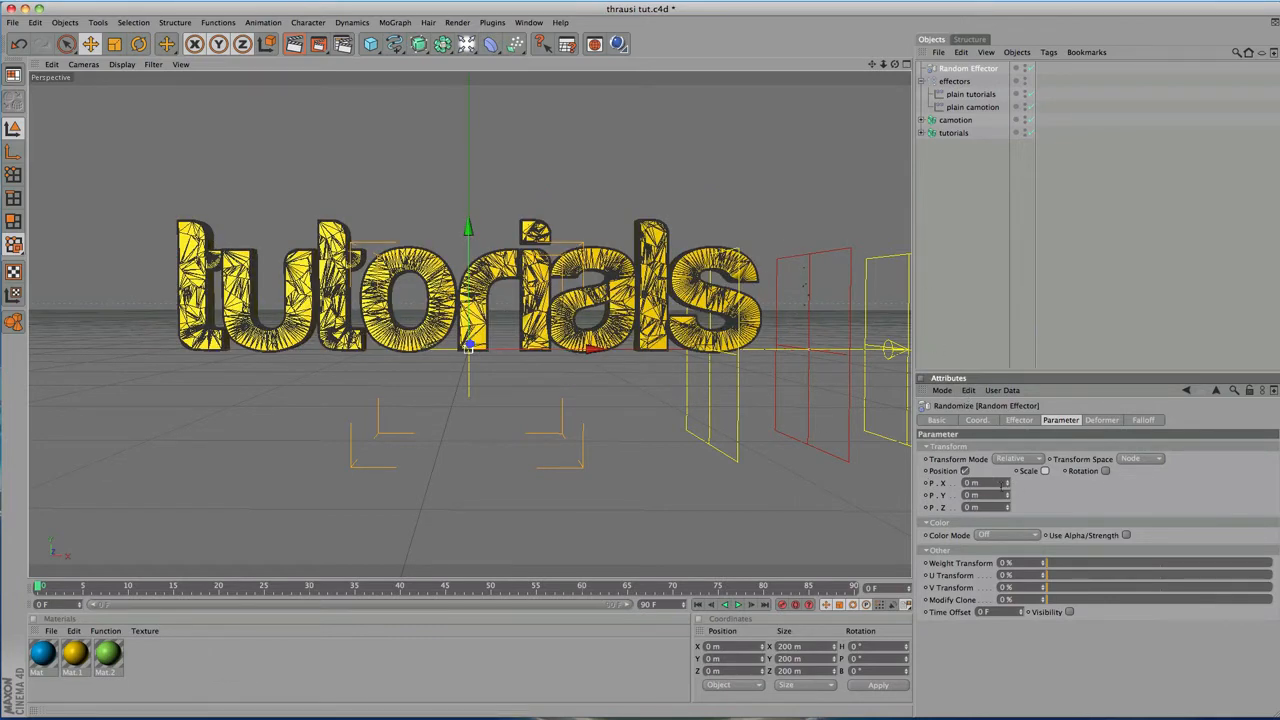
Set the Random effector's position offset to 22 m in X, 42 m in Y and 31 m in Z.
mouse_move(1007, 484)
left_mouse_down()
mouse_move(1007, 466)
mouse_move(1007, 508)
left_mouse_up()
left_click_drag(895, 66, 895, 66)
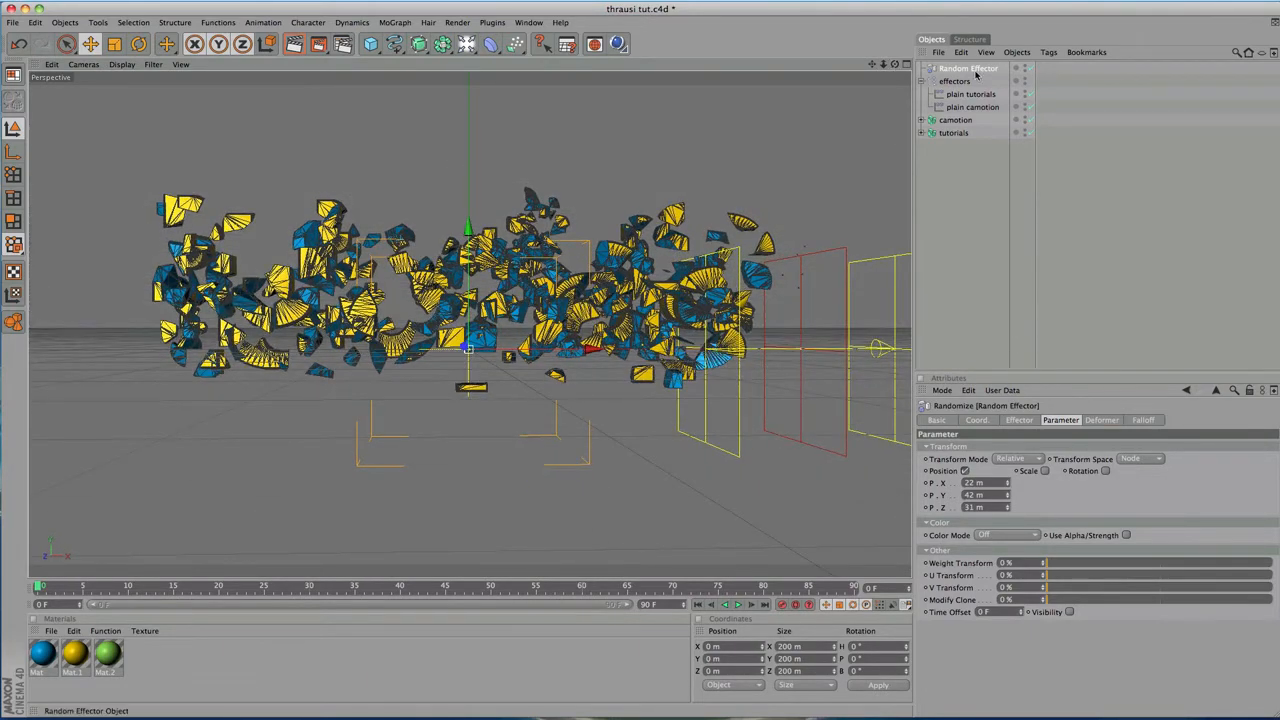
left_click(975, 420)
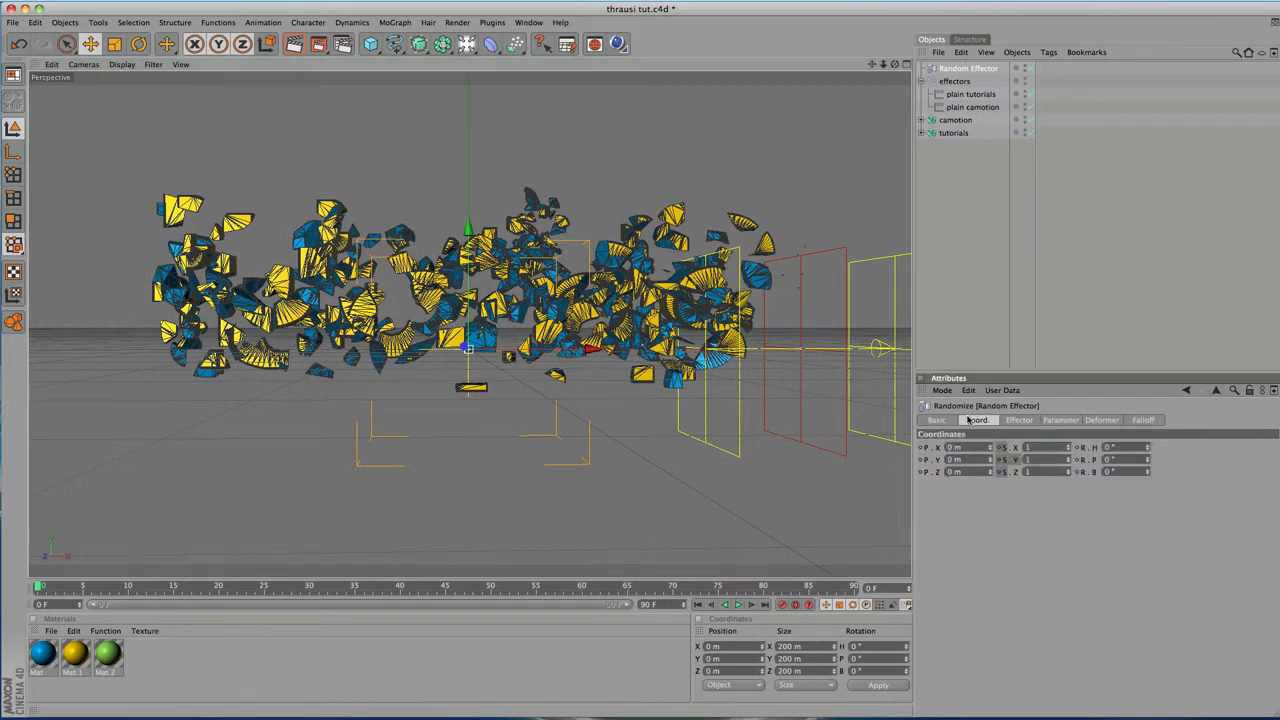
Set the effectors null's X position to 0 m.
left_click(963, 69)
left_click(962, 95)
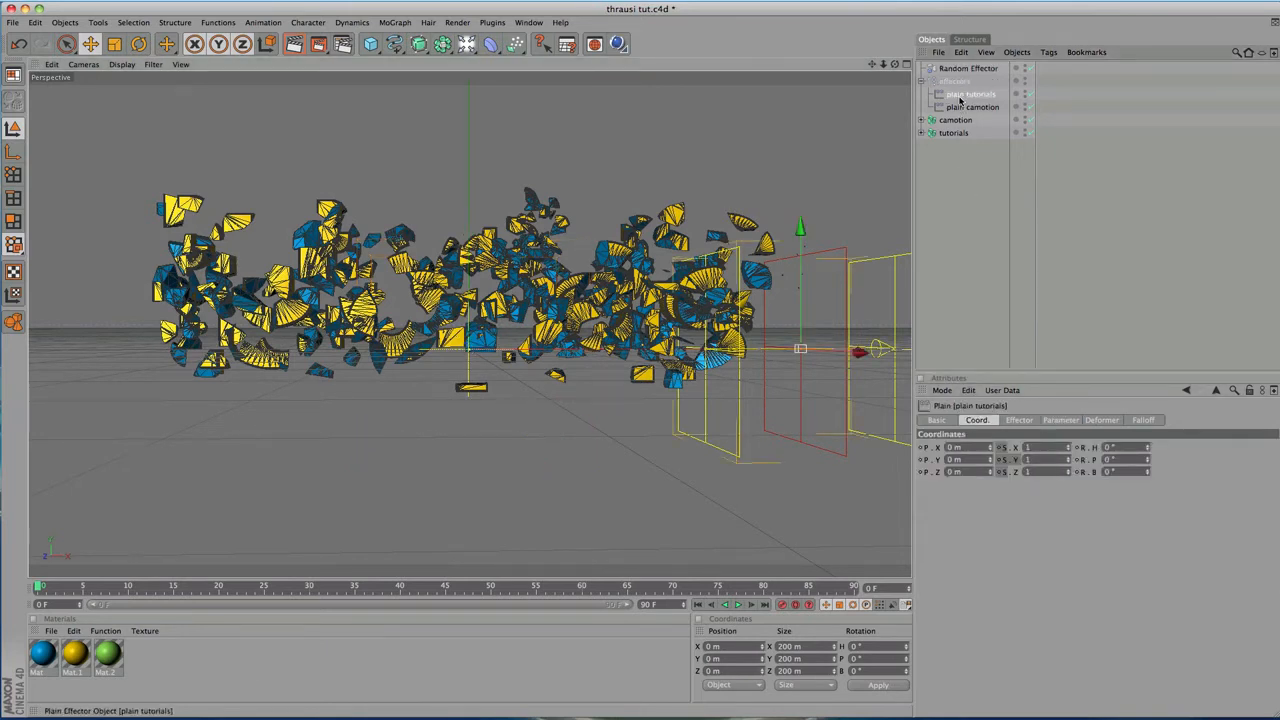
left_click(962, 82)
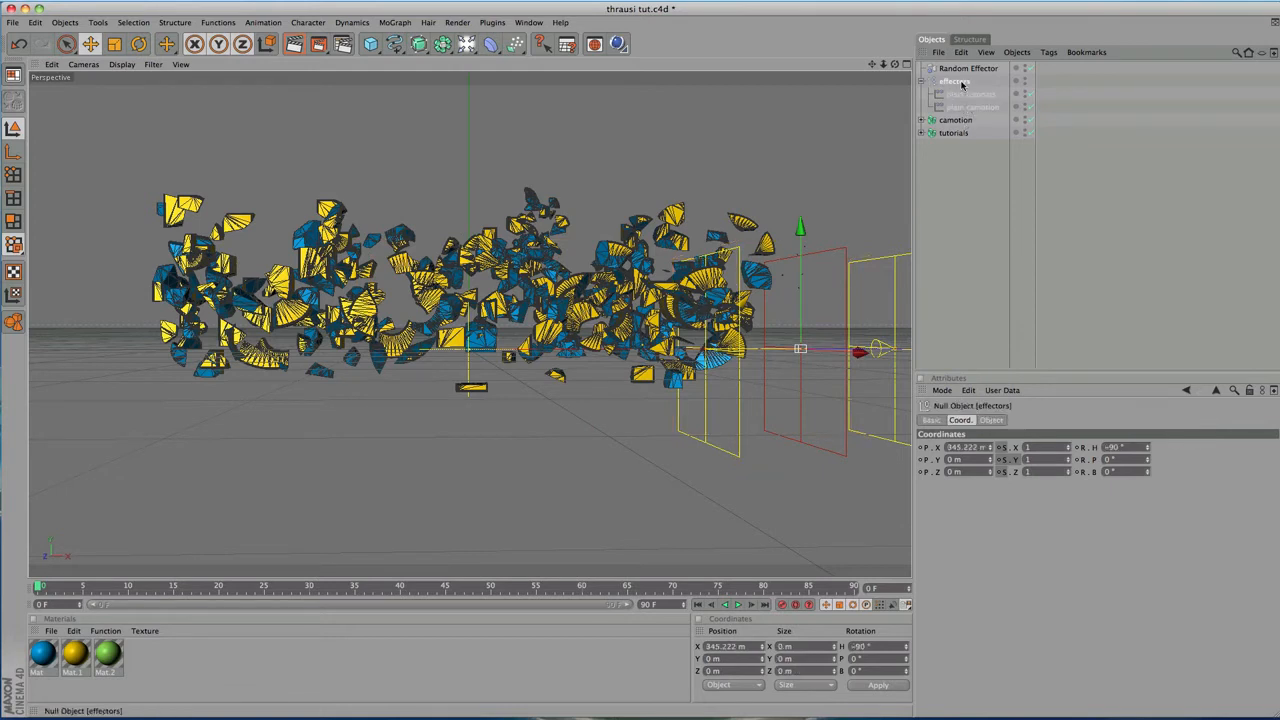
left_click(948, 447)
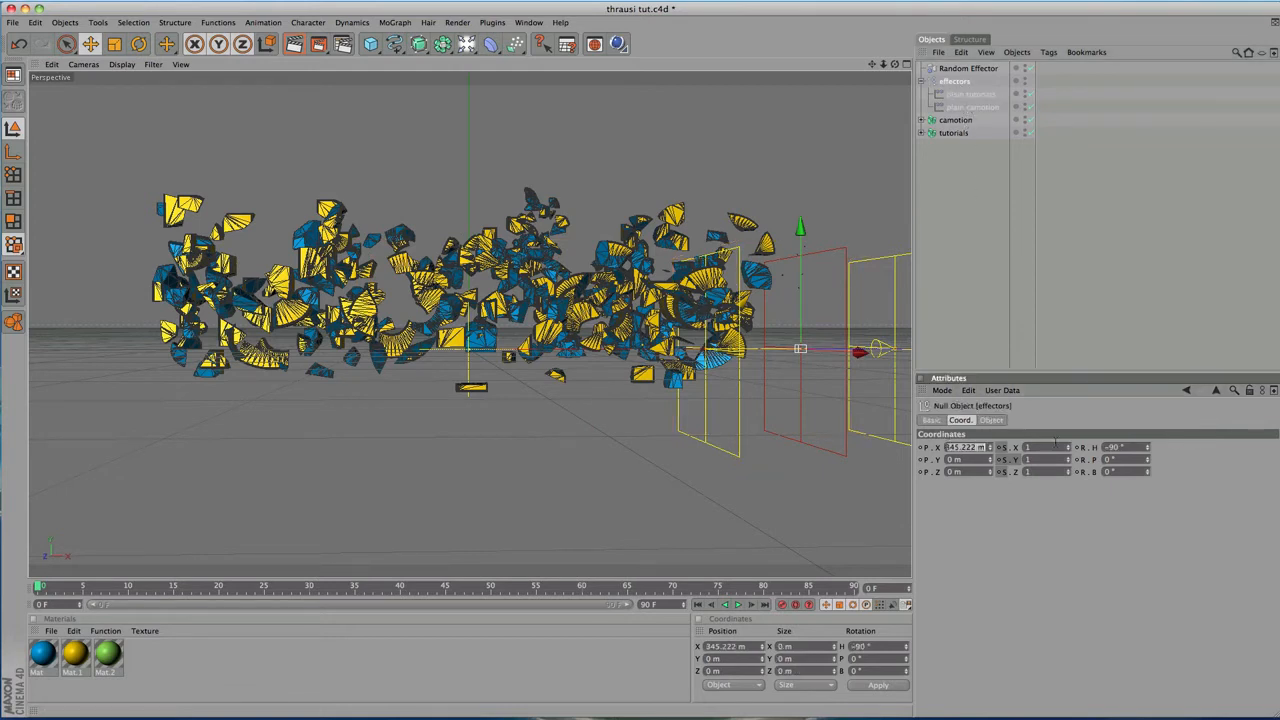
type("0")
key("Return")
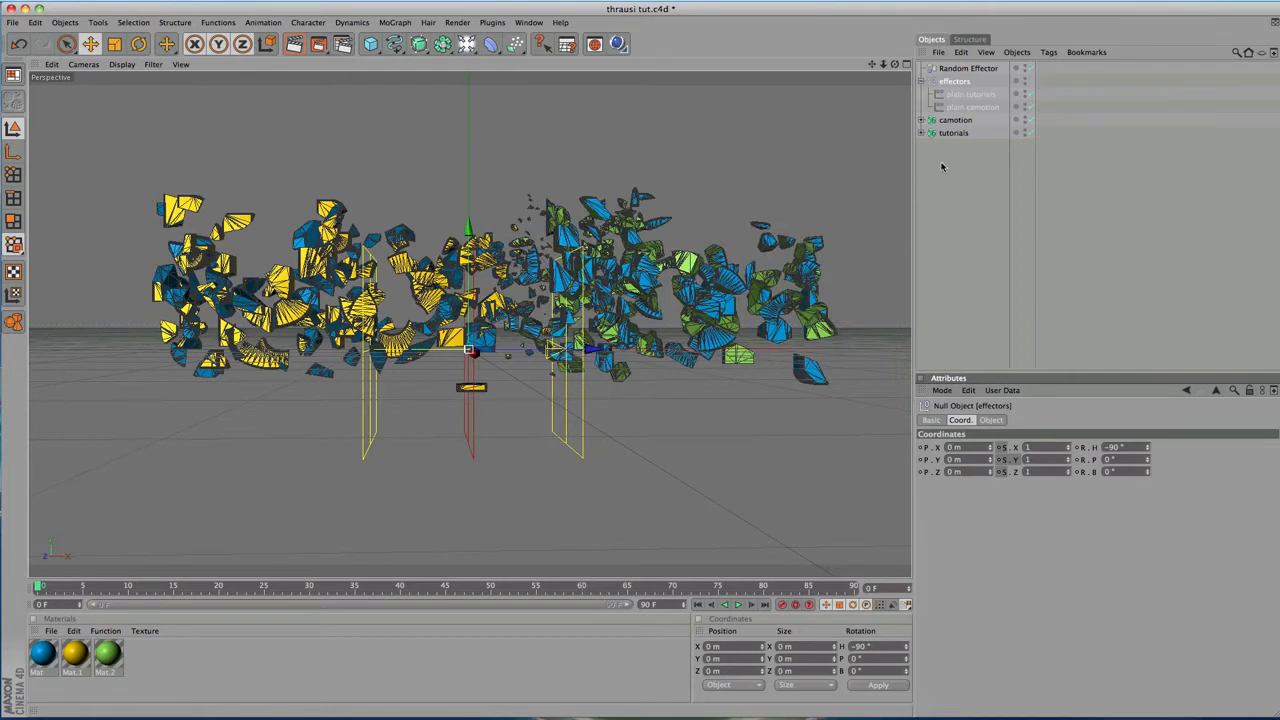
Nest the Random effector under the effectors null and nudge the null to about 5 m in X.
left_click_drag(966, 70, 953, 87)
left_click(951, 69)
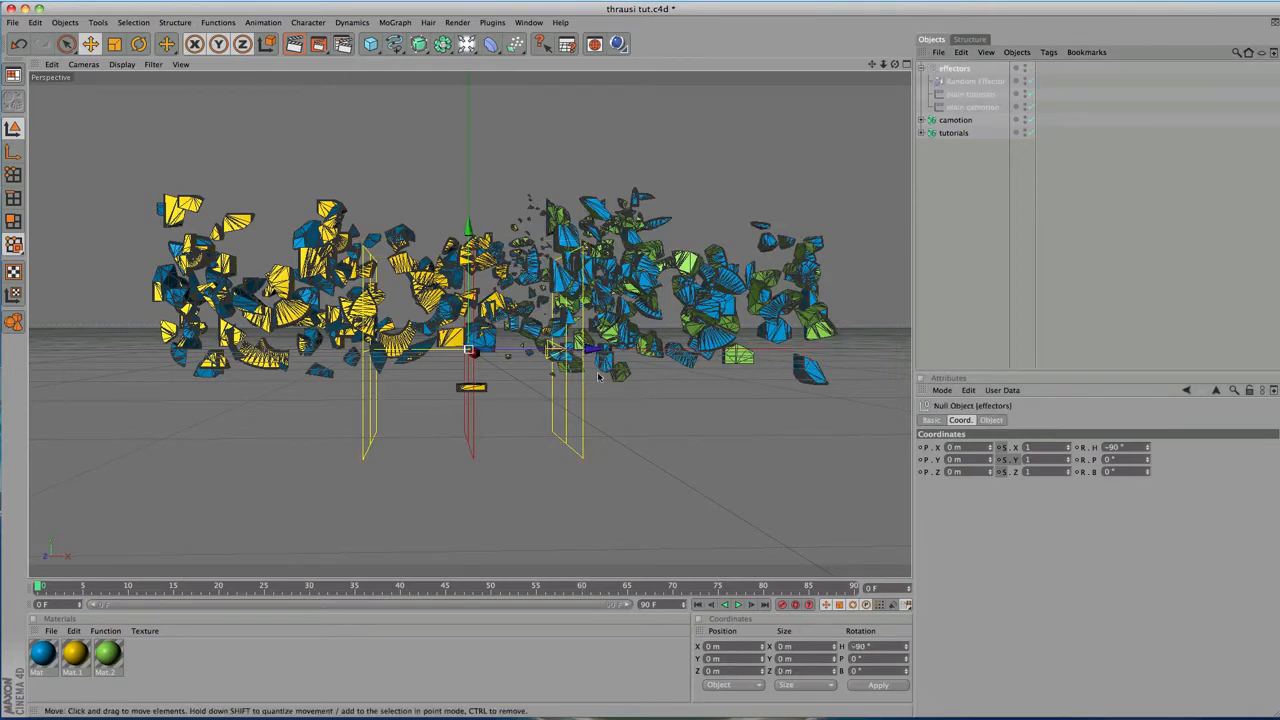
mouse_move(594, 363)
left_mouse_down()
mouse_move(325, 356)
mouse_move(597, 355)
left_mouse_up()
Give the Random effector a Sphere falloff sized 54 m by 200 m by 100 m.
left_click(972, 81)
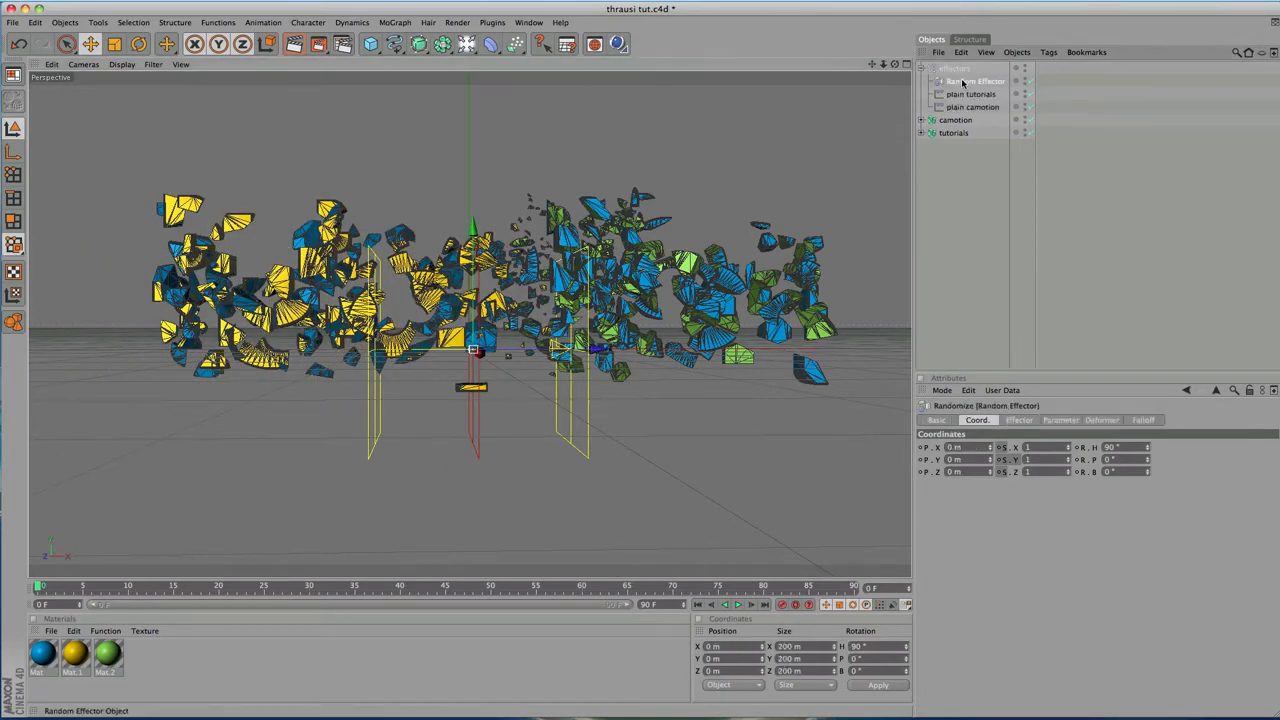
left_click(1141, 420)
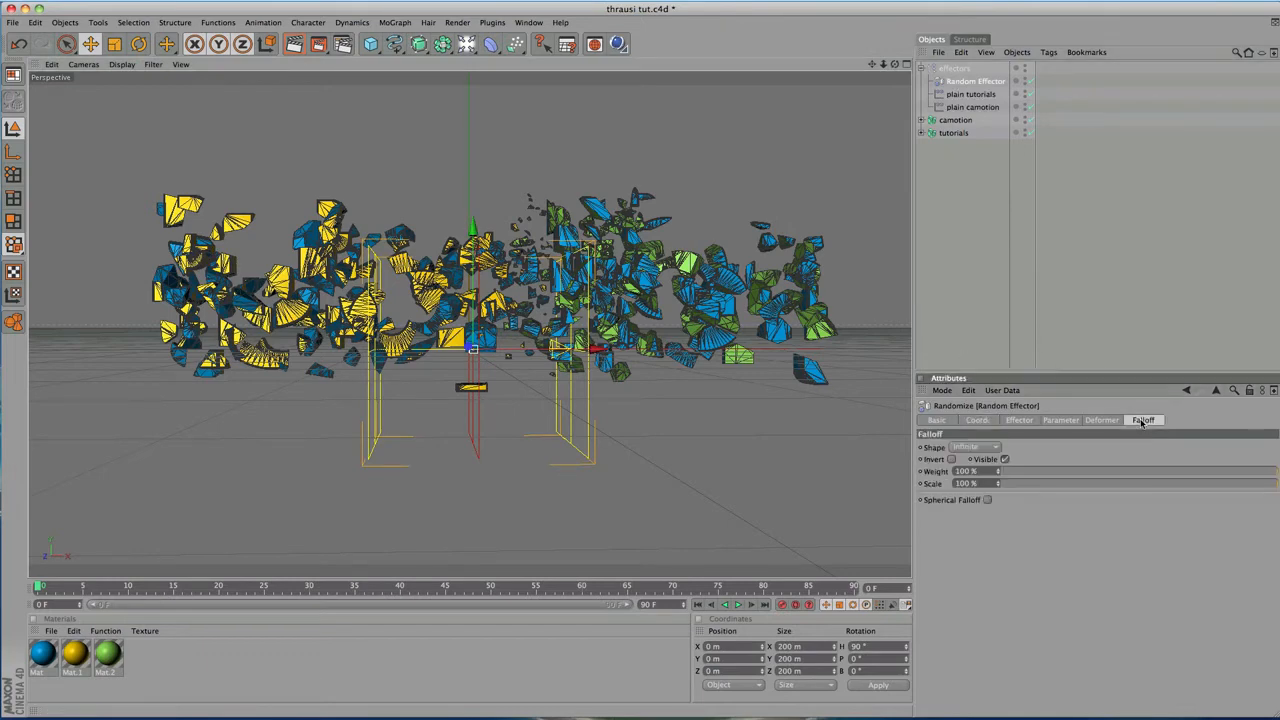
left_click(995, 447)
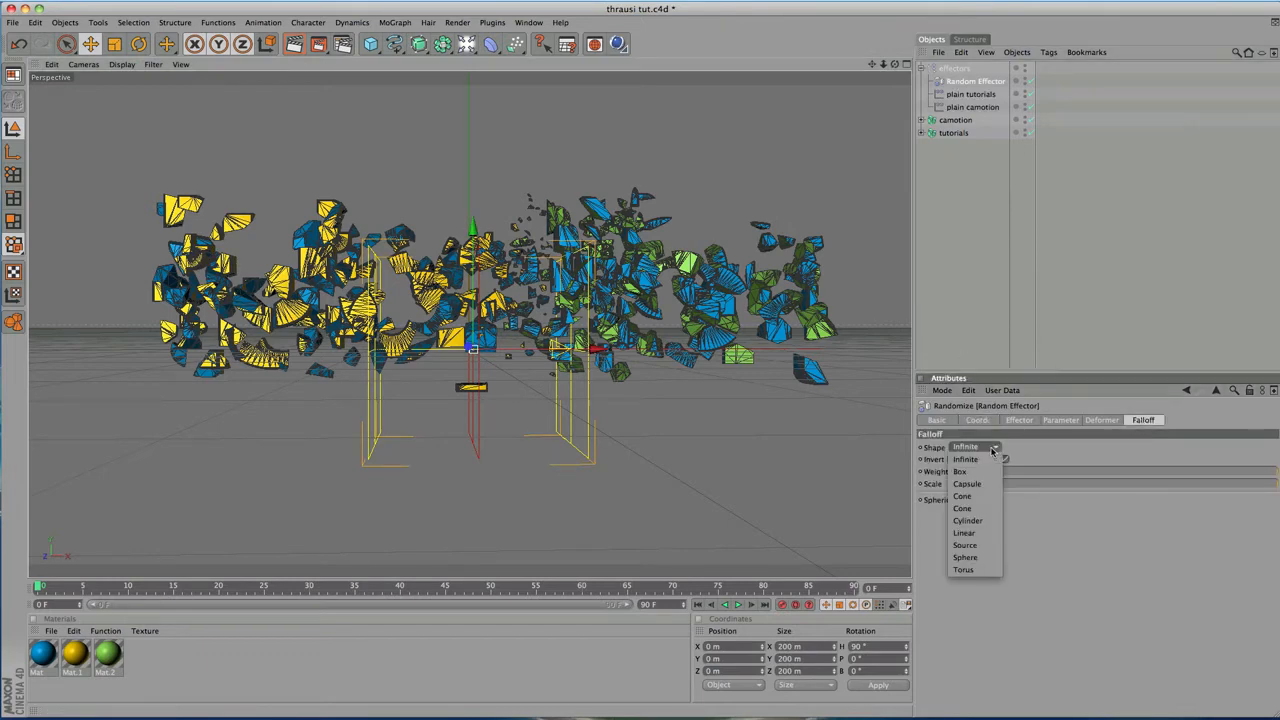
left_click(966, 557)
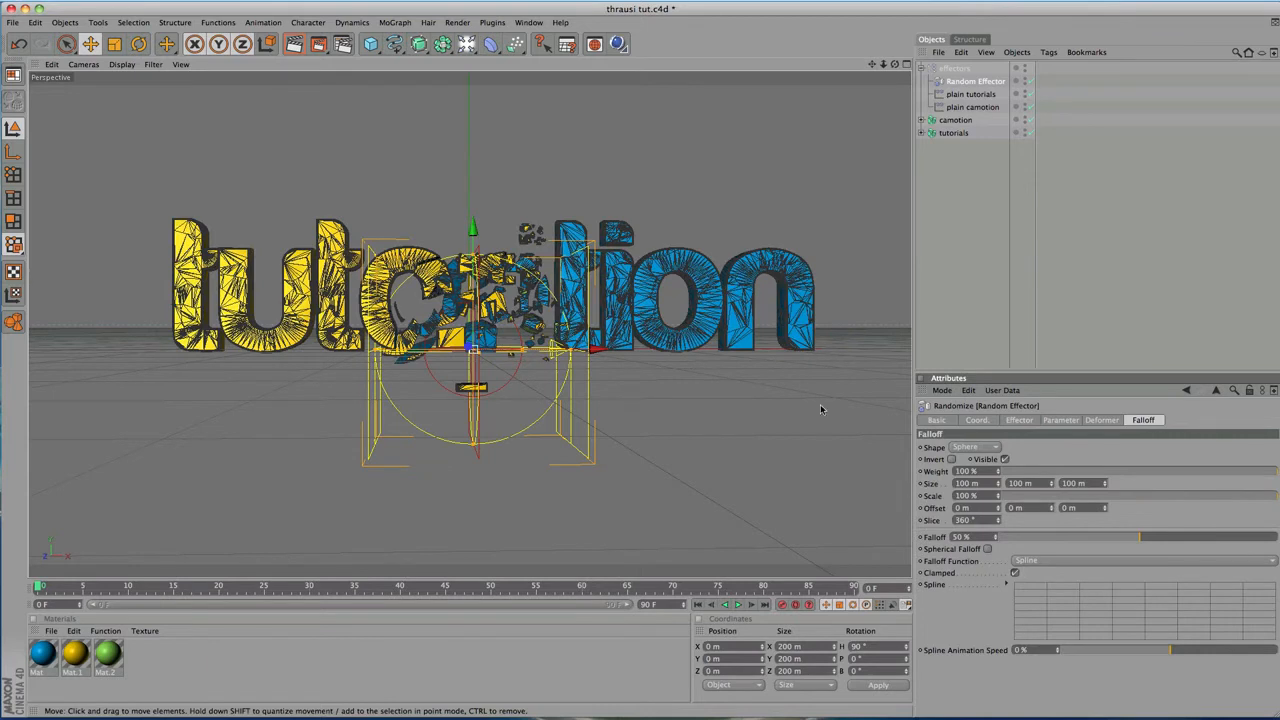
left_click_drag(1051, 484, 1051, 440)
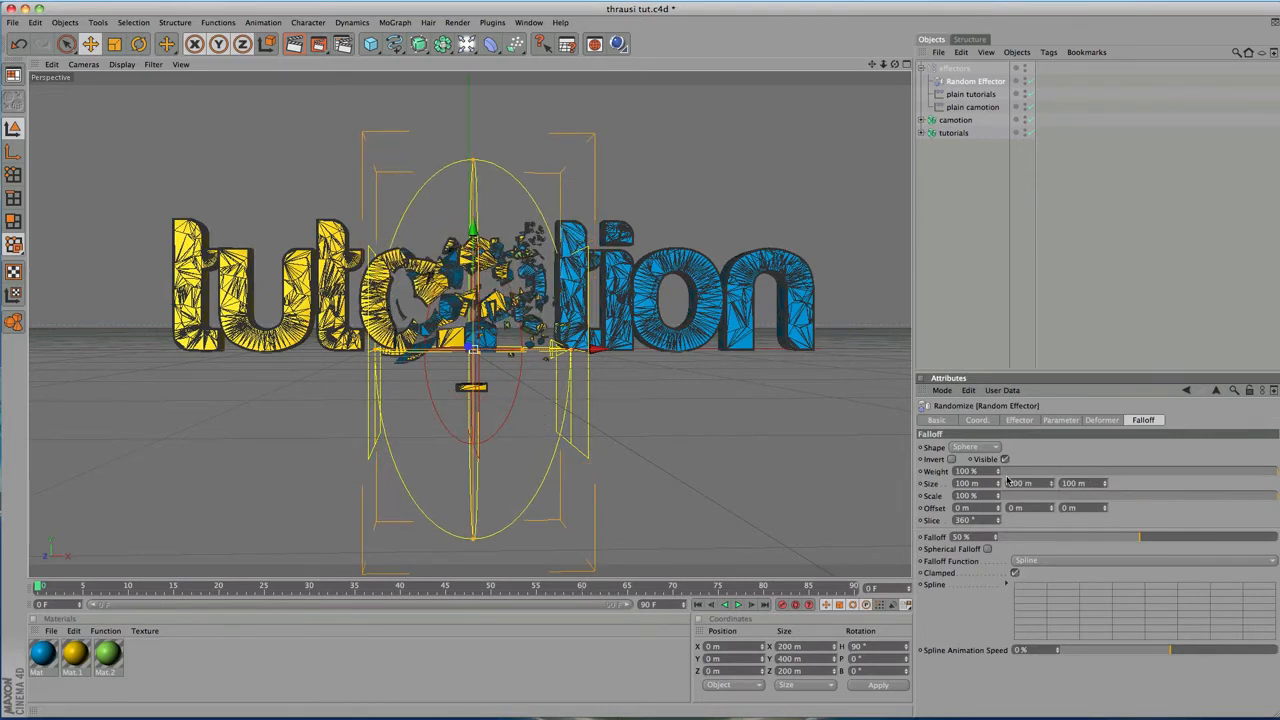
left_click_drag(998, 484, 731, 378)
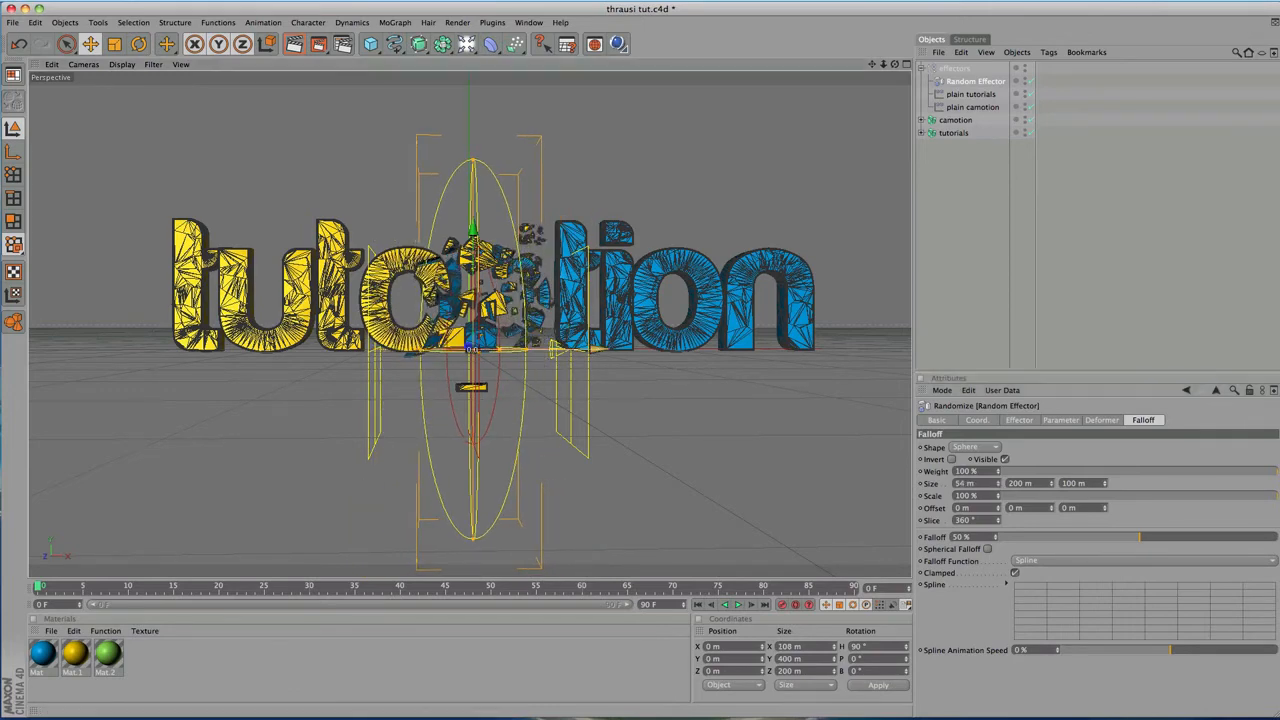
Try shifting the Random effector sideways, and move the whole effectors null to about 18 m in X.
mouse_move(596, 350)
left_mouse_down()
mouse_move(488, 350)
mouse_move(576, 350)
left_mouse_up()
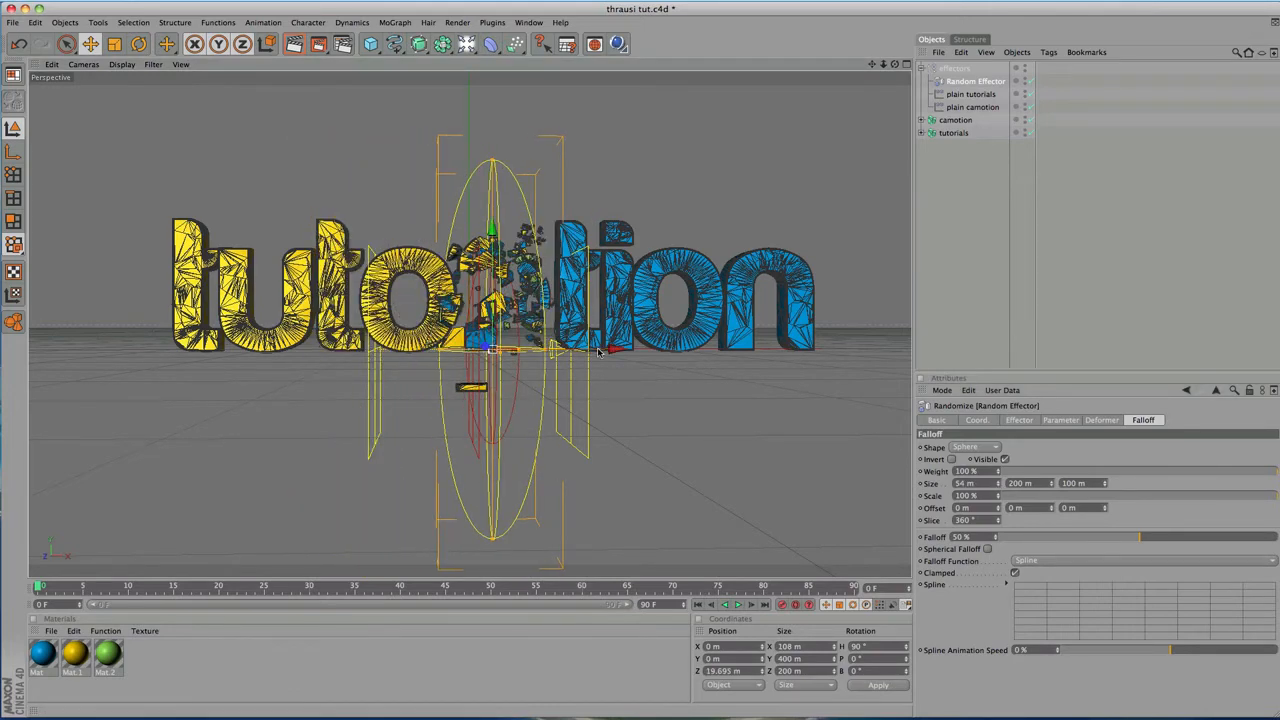
left_click(954, 68)
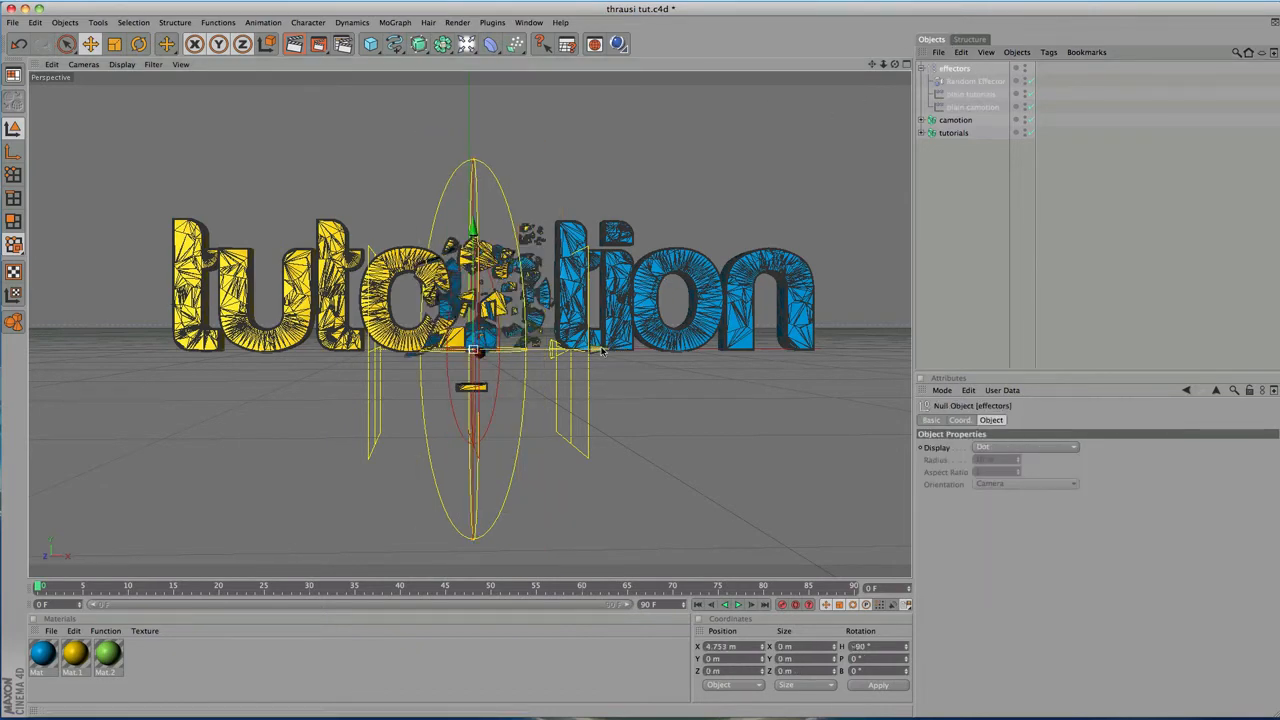
mouse_move(486, 350)
left_mouse_down()
mouse_move(711, 350)
mouse_move(214, 350)
mouse_move(486, 350)
left_mouse_up()
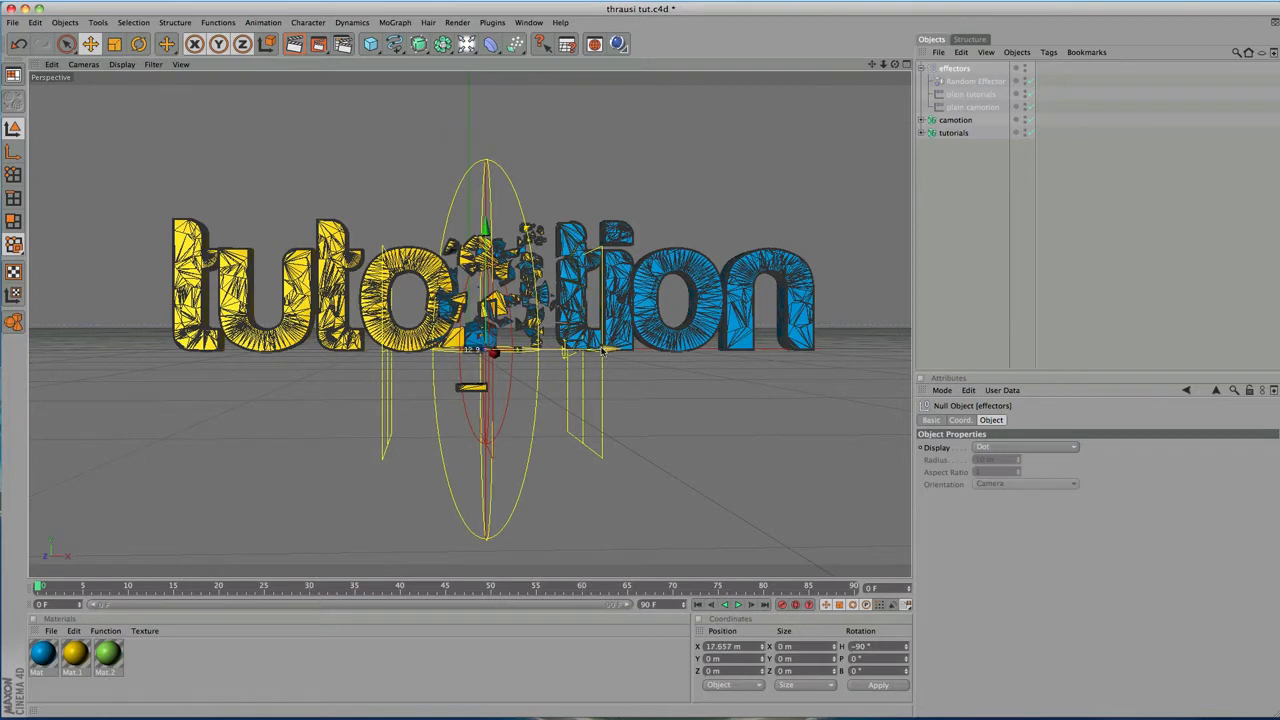
Enable rotation on plain tutorials with a pitch of 269°, and adjust plain camotion's rotation as well.
left_click(963, 97)
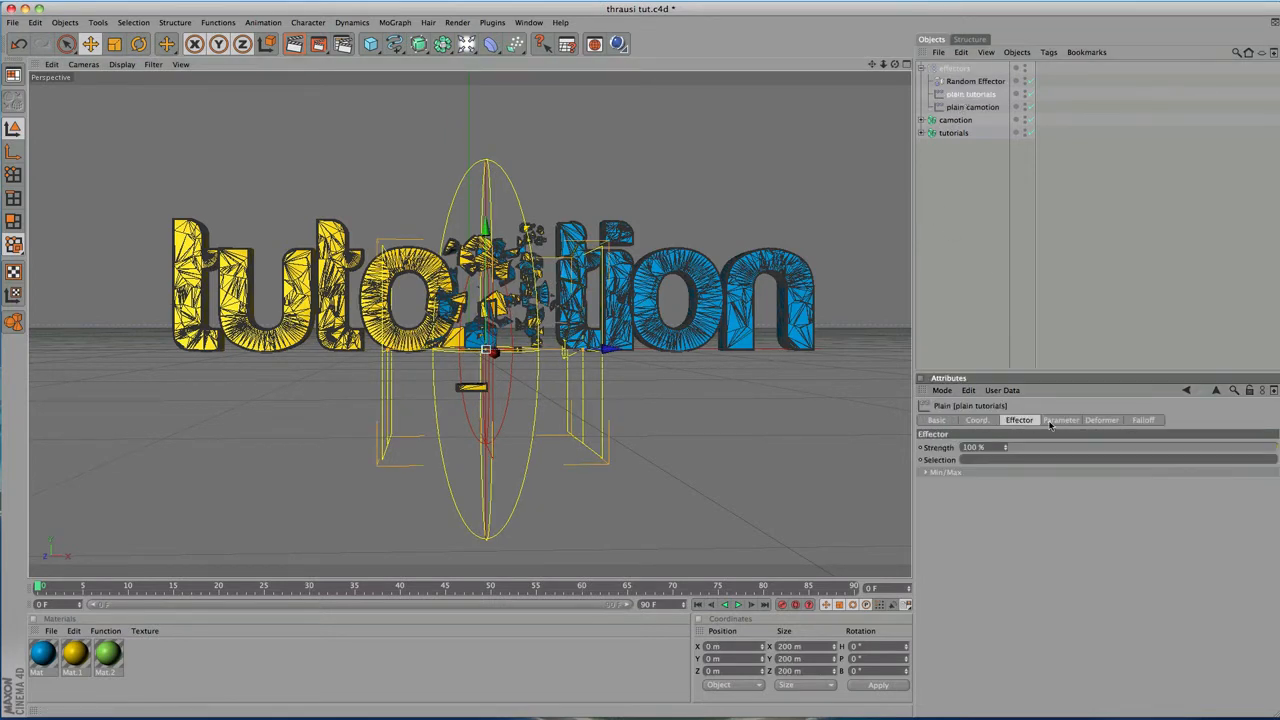
left_click(1060, 420)
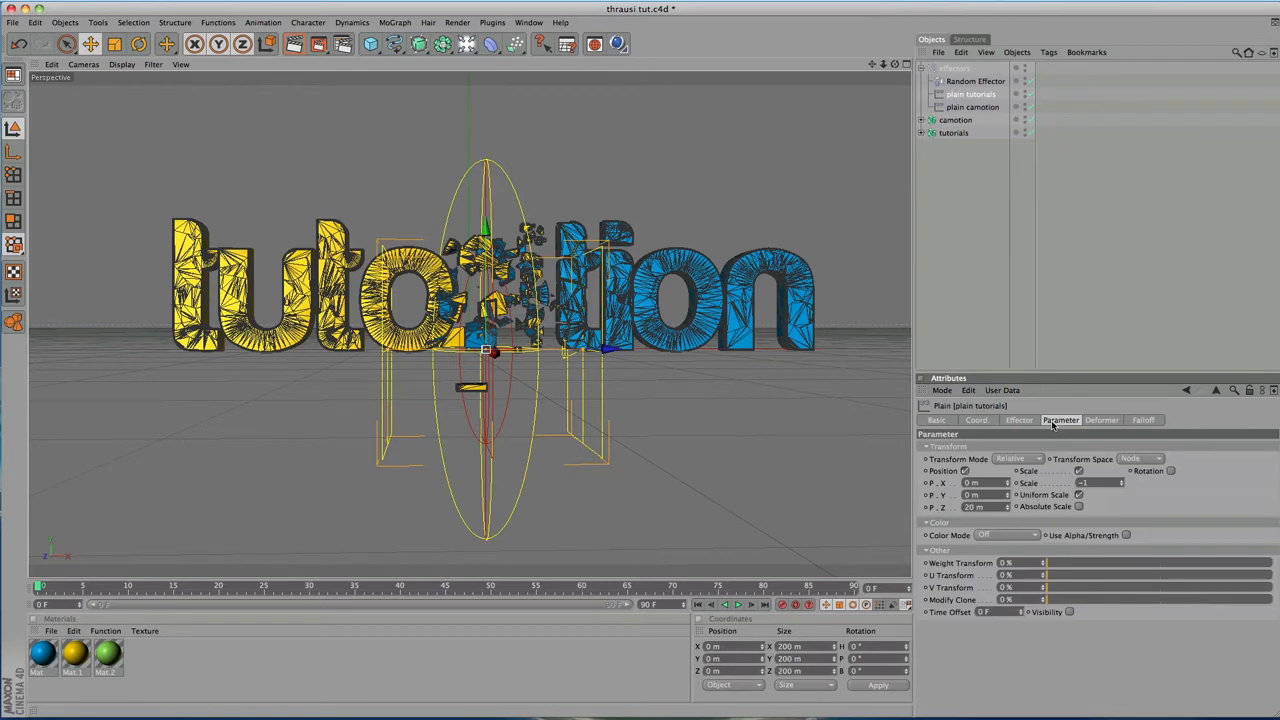
left_click(1171, 471)
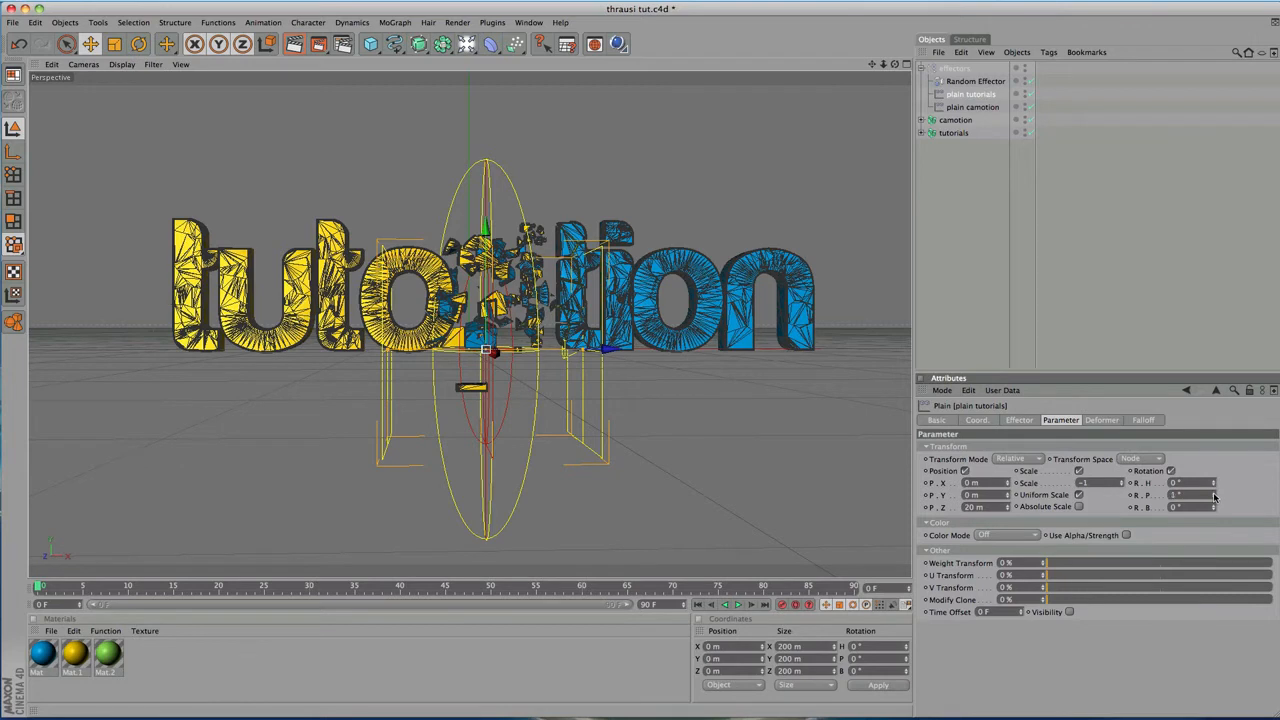
left_click_drag(1214, 495, 1214, 372)
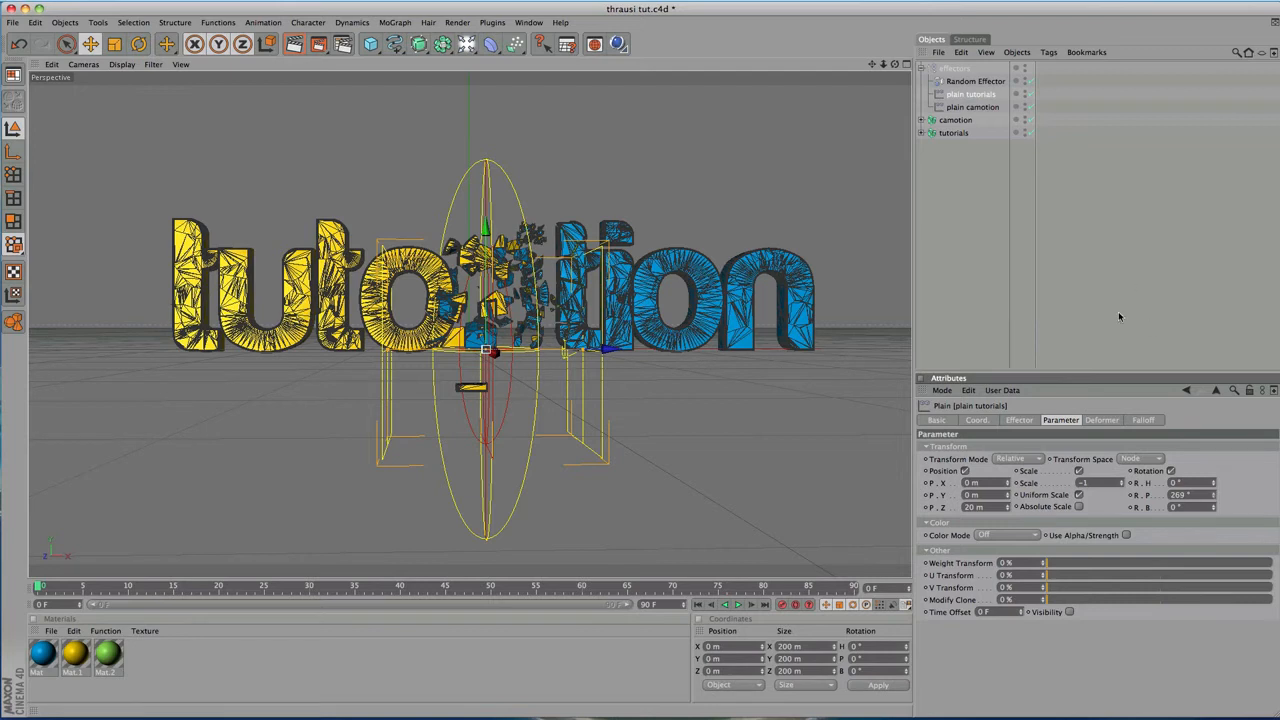
left_click(975, 108)
Sweep the effectors null back and forth along X across both words to preview the shattering transition.
left_click(954, 68)
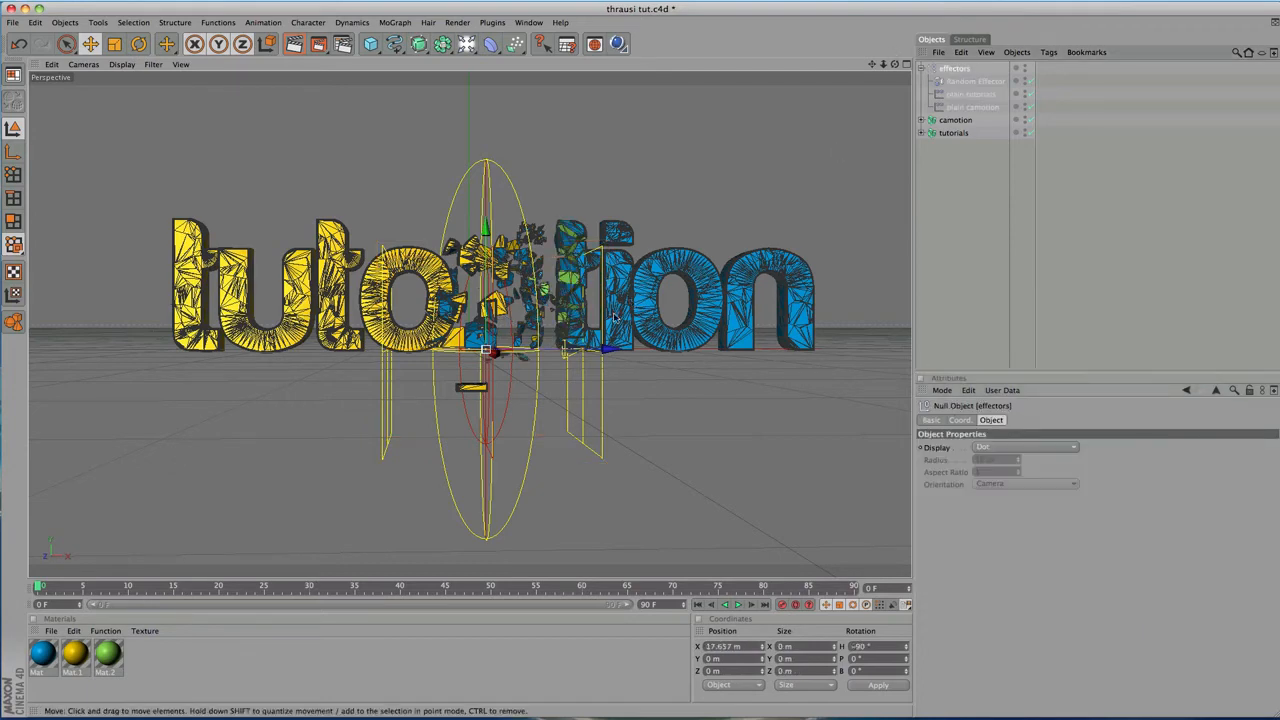
left_click_drag(612, 349, 484, 349)
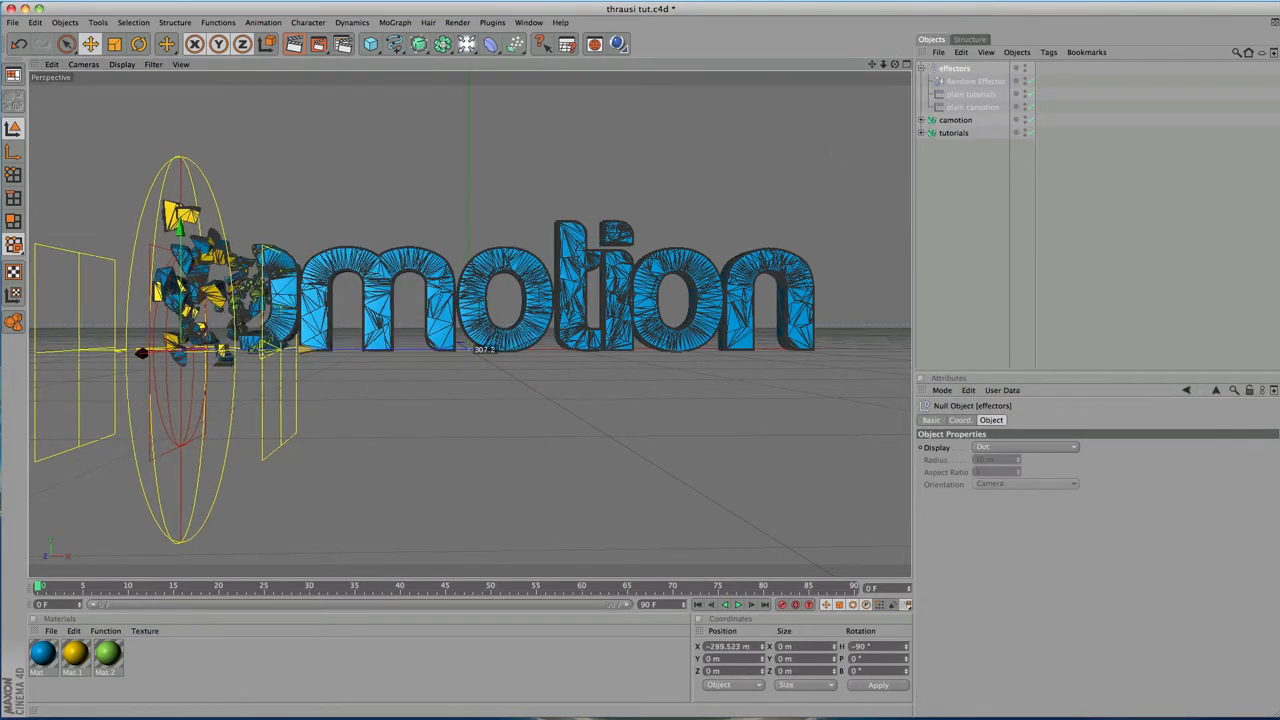
left_click_drag(307, 349, 798, 349)
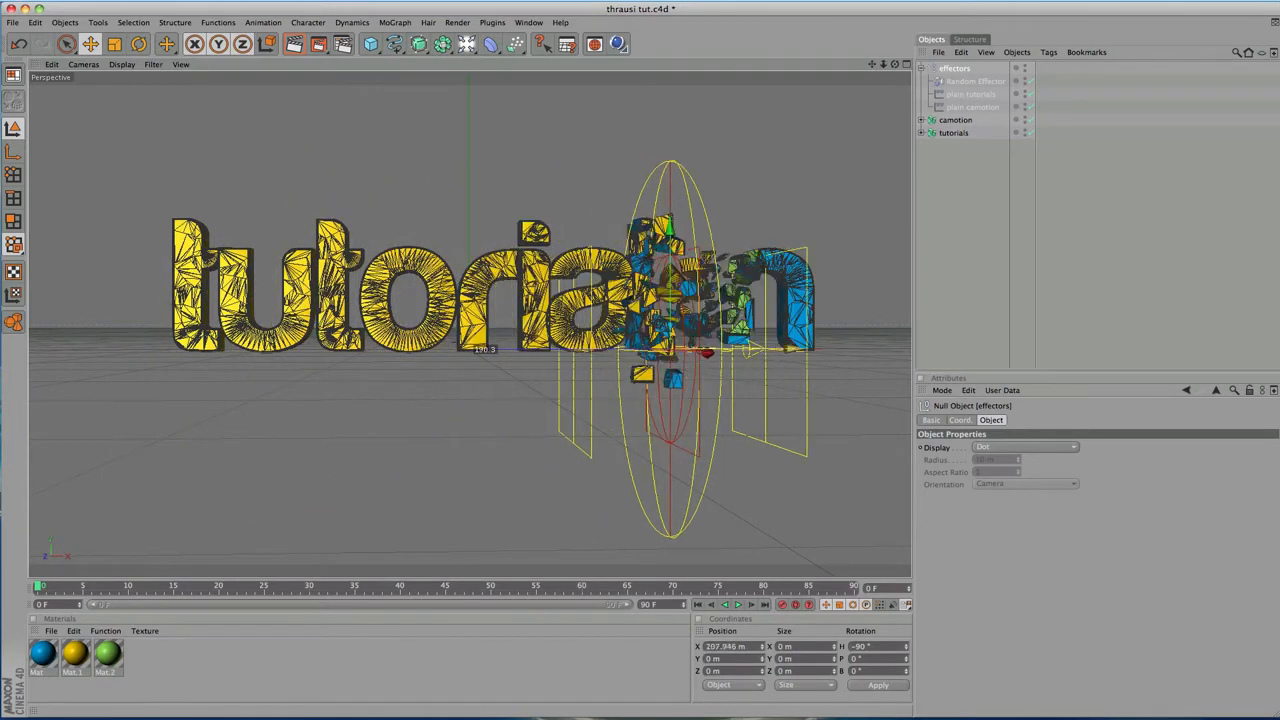
left_click_drag(707, 352, 821, 352)
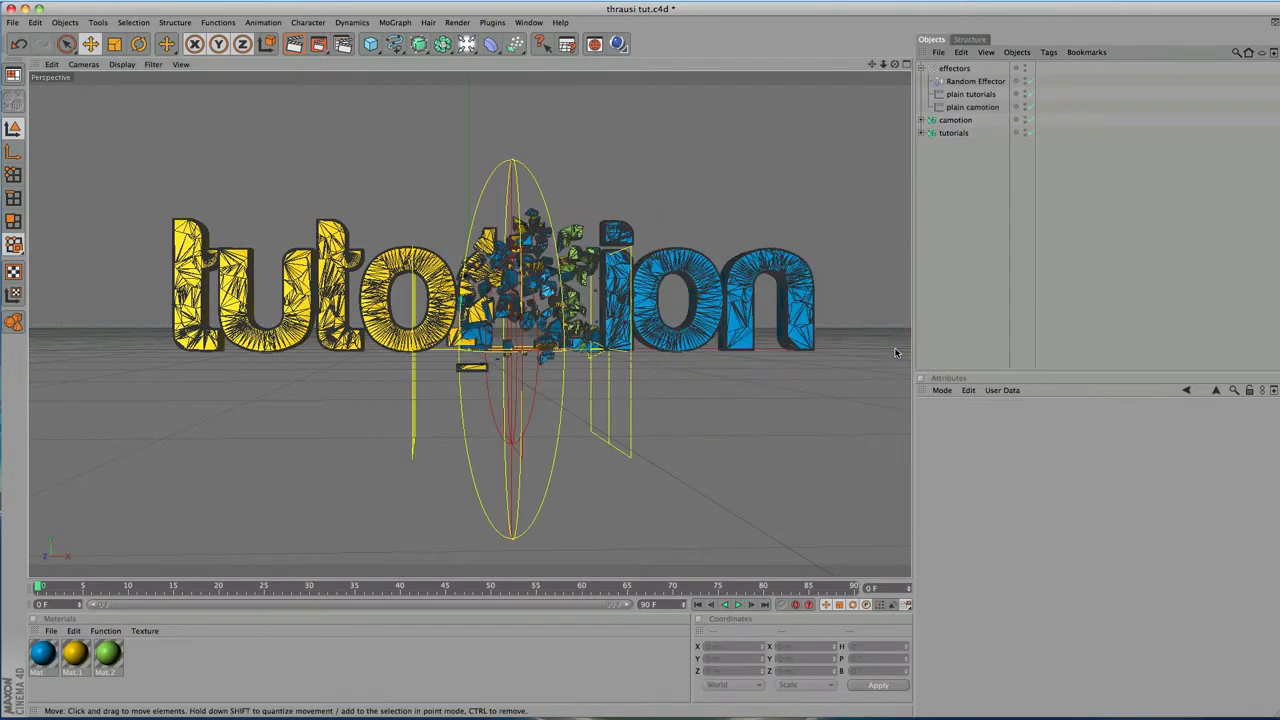
Move the effectors null to about -452 m in X and keyframe its position at frame 0.
left_click(954, 69)
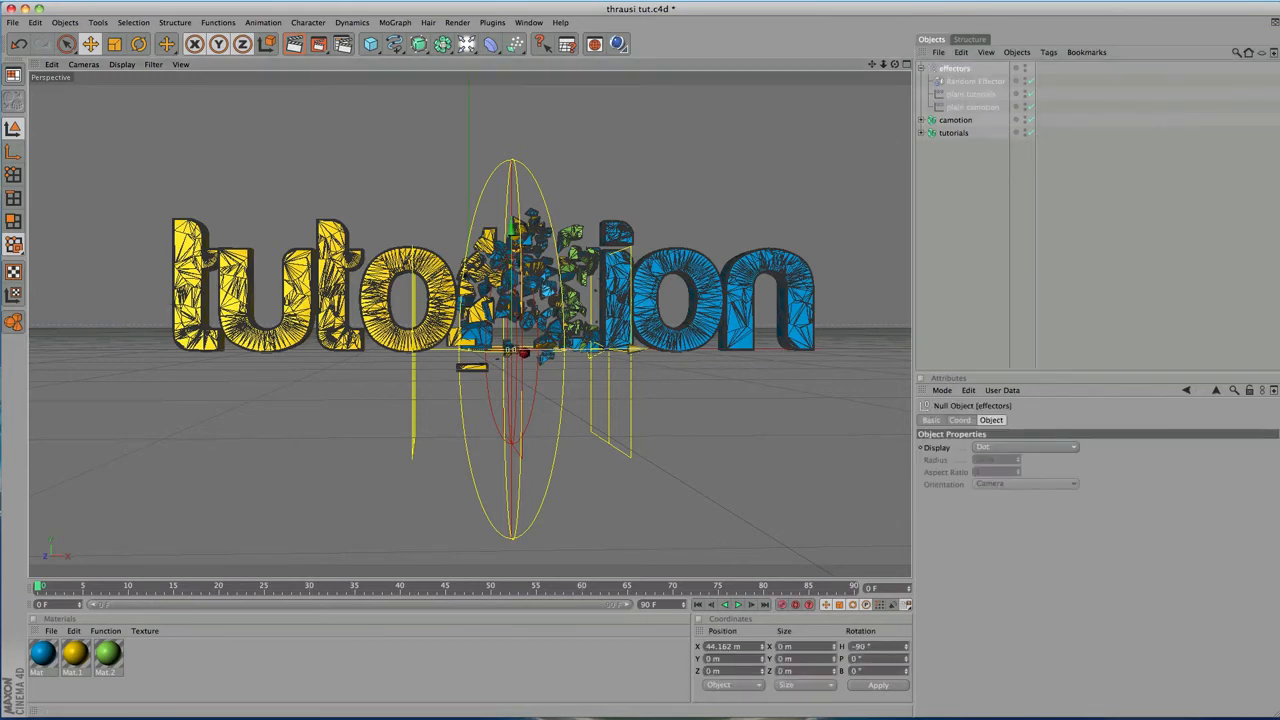
left_click_drag(640, 352, 146, 352)
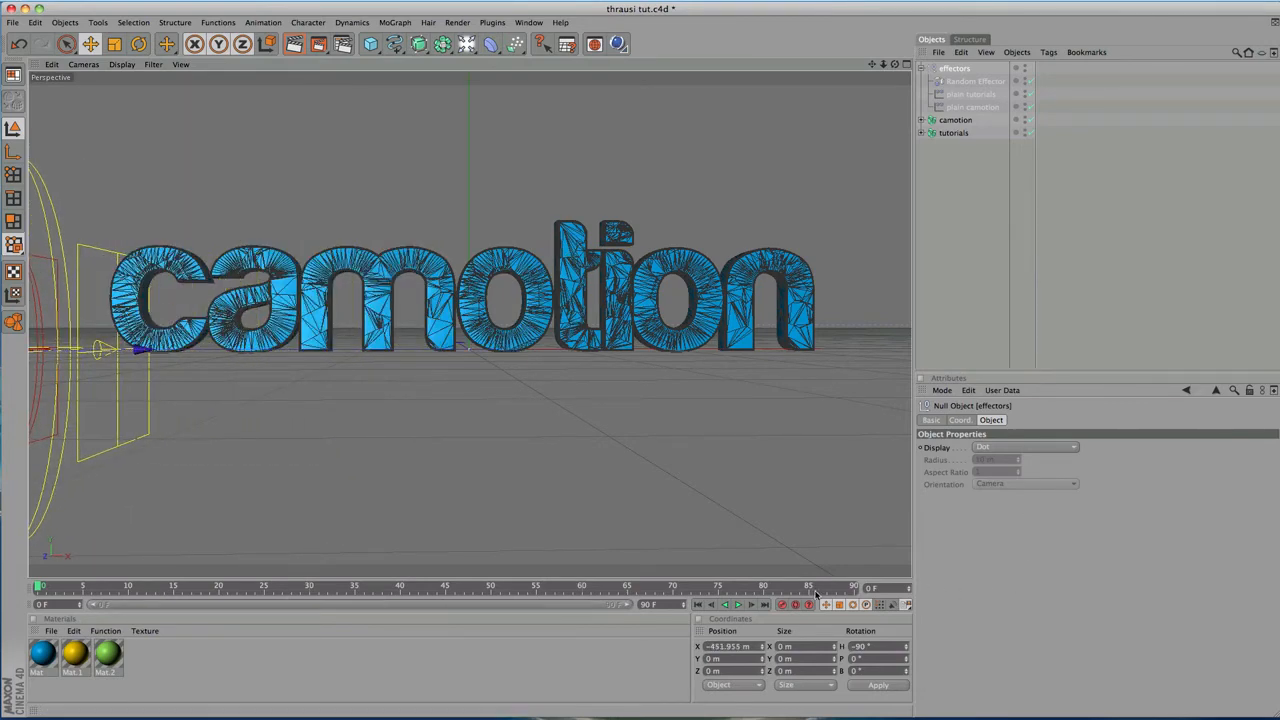
left_click(921, 68)
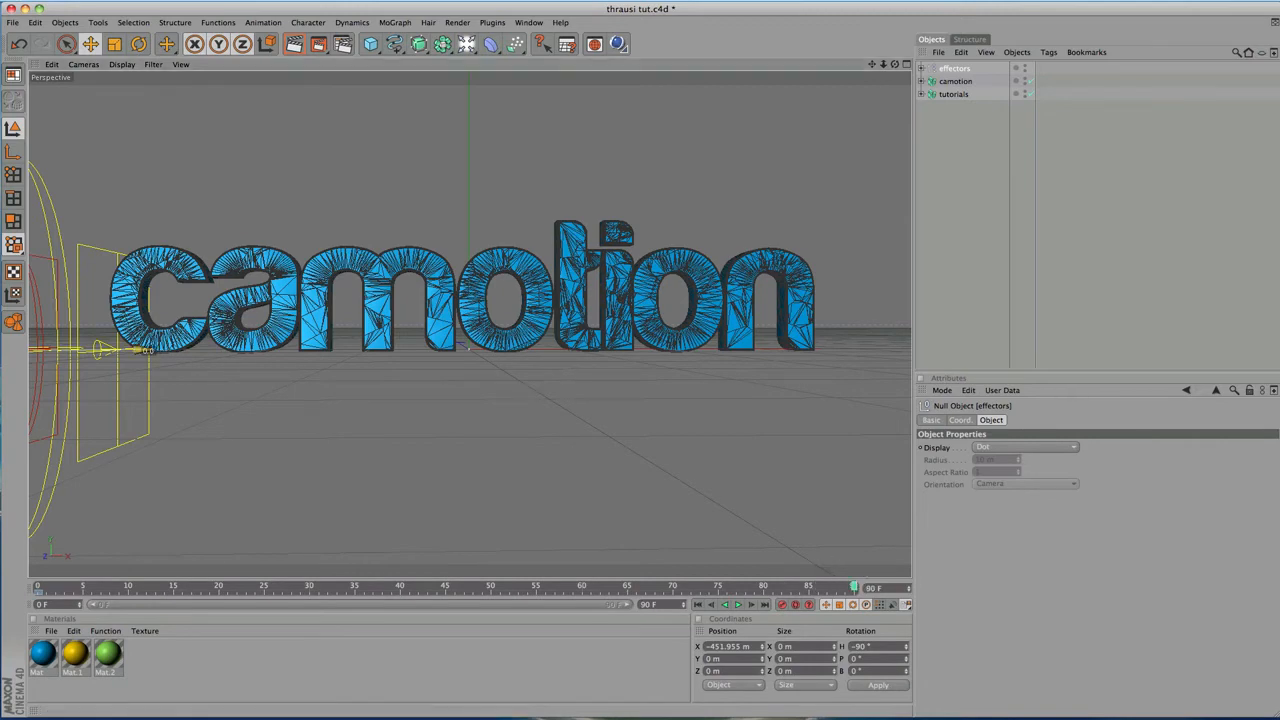
Keyframe the effectors null at about 353 m in X at frame 90 and play back the animation.
left_click_drag(150, 352, 860, 352)
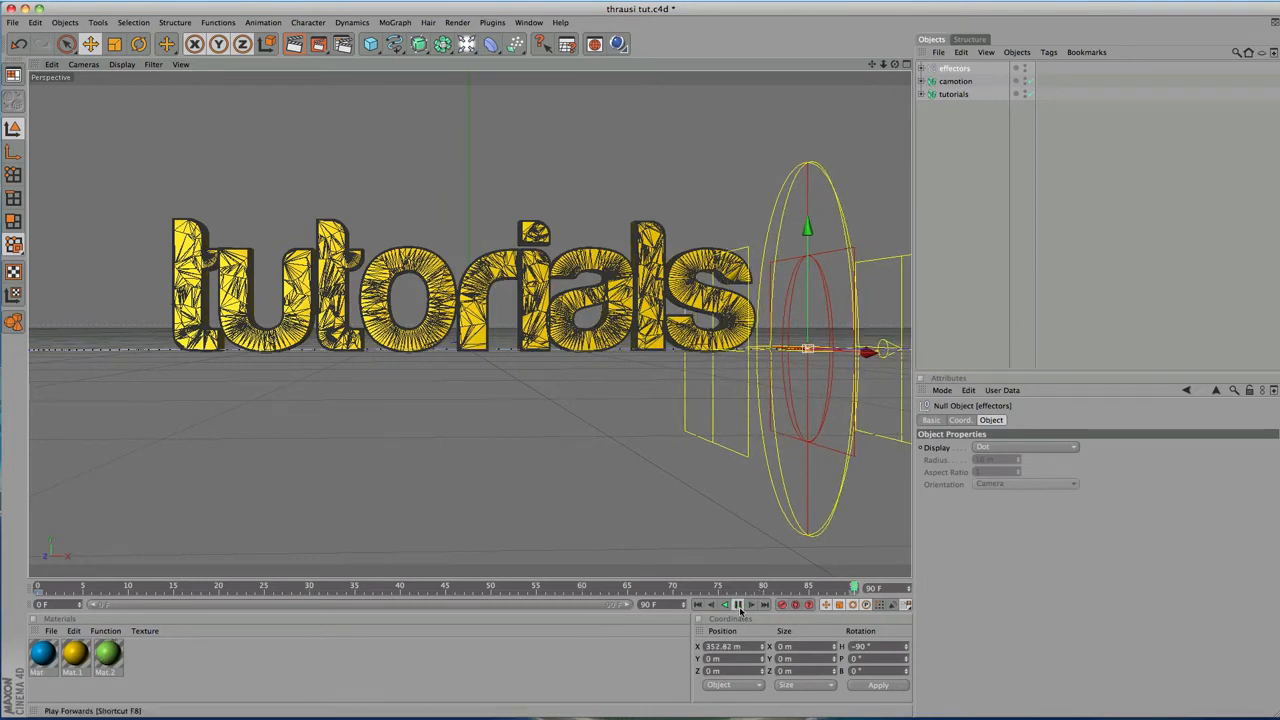
left_click(739, 605)
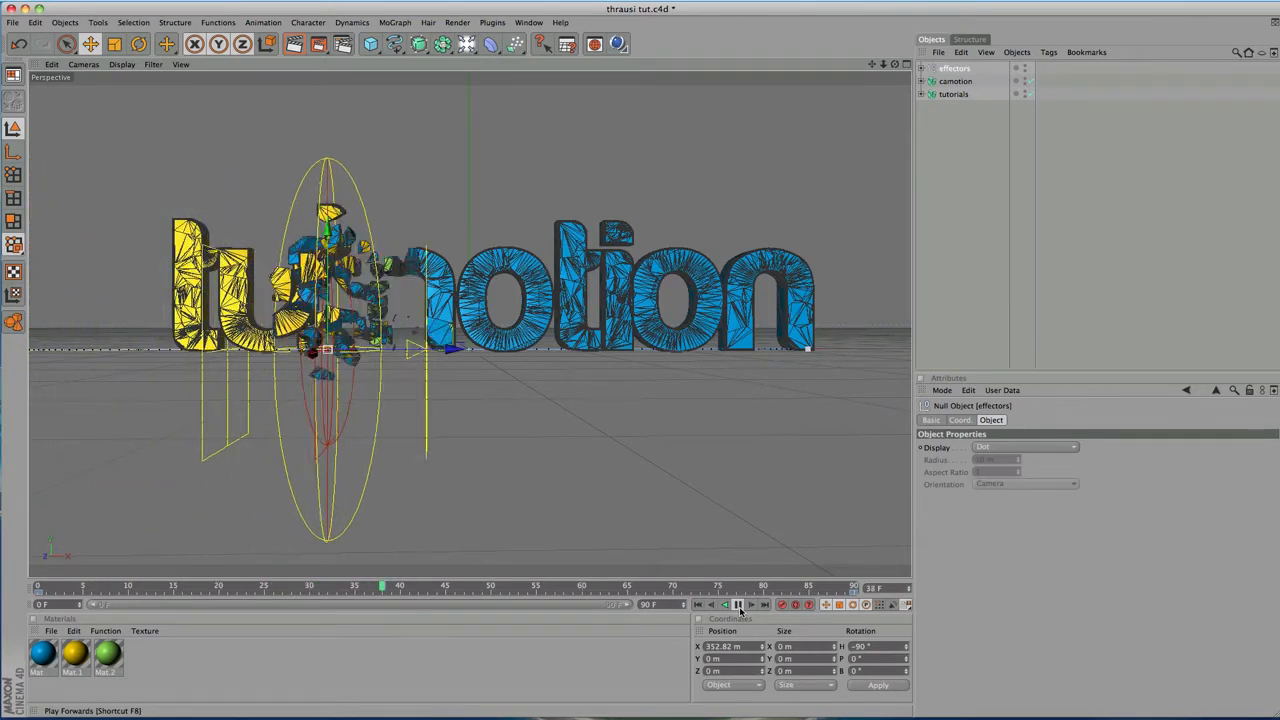
left_click(739, 605)
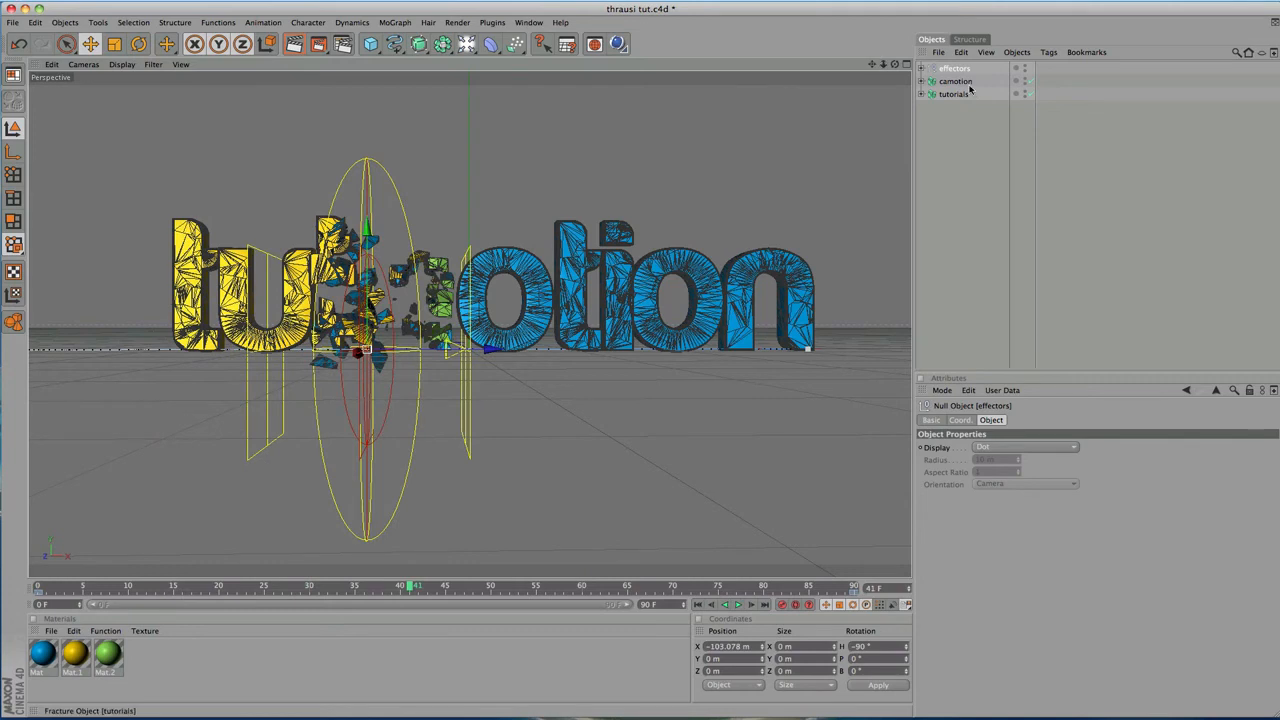
Add one Delay effector to both the camotion and tutorials fracture objects and play the animation to check it.
left_click_drag(960, 84, 959, 81)
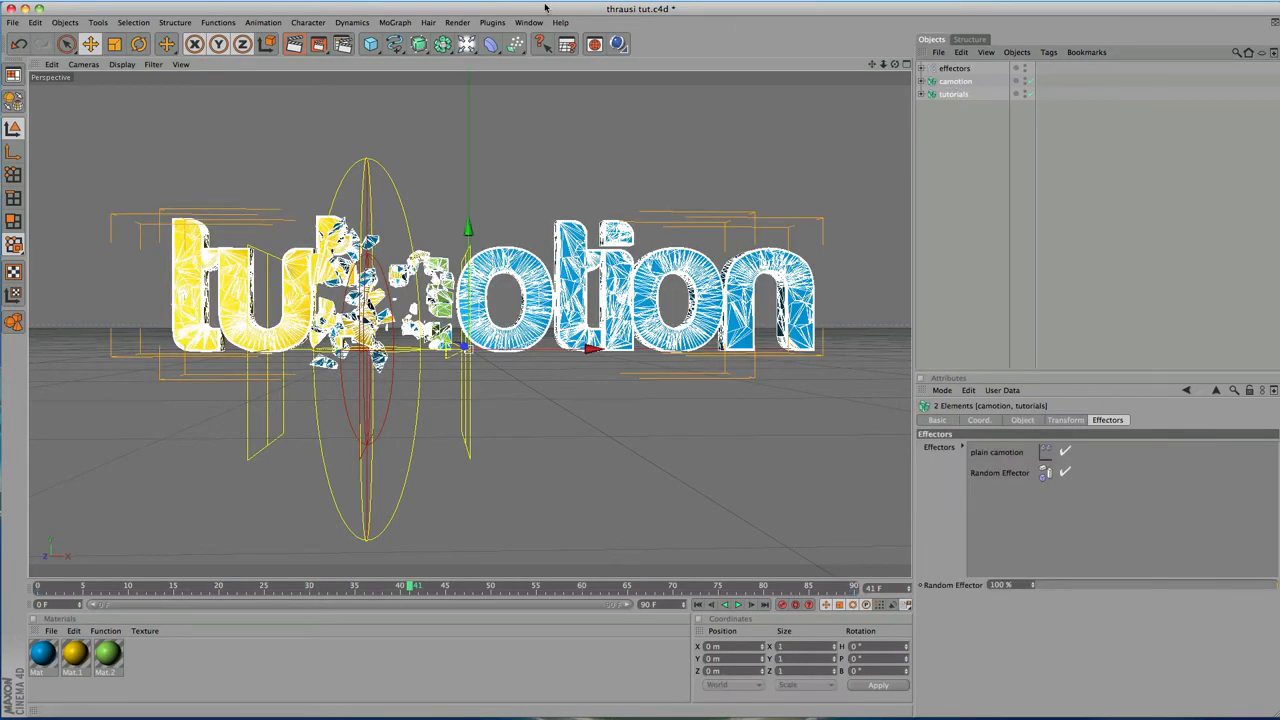
left_click(386, 22)
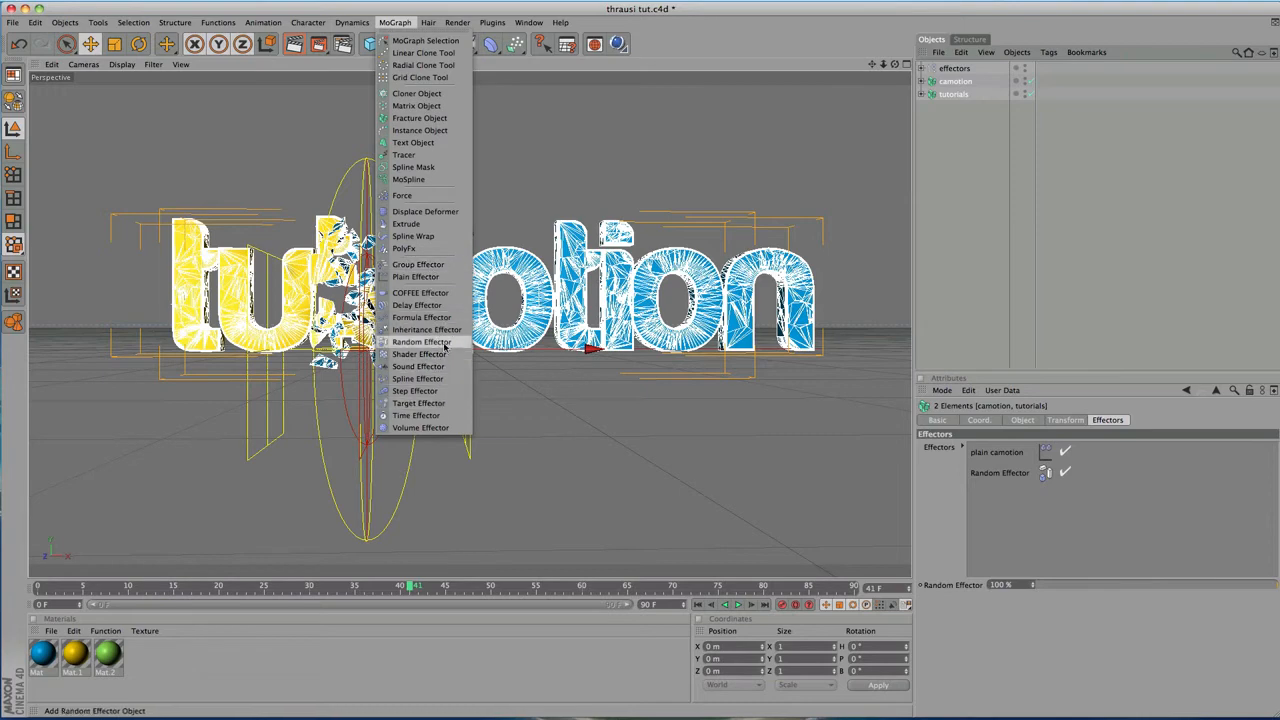
left_click(448, 305)
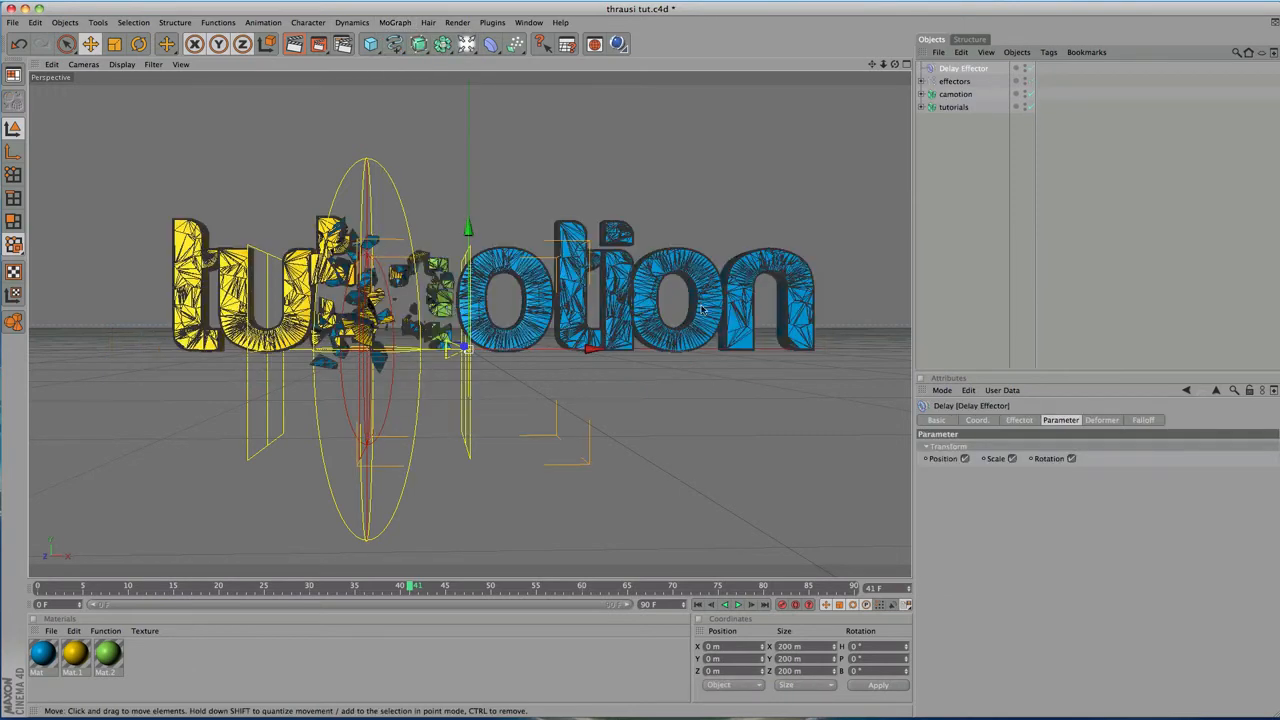
left_click(738, 604)
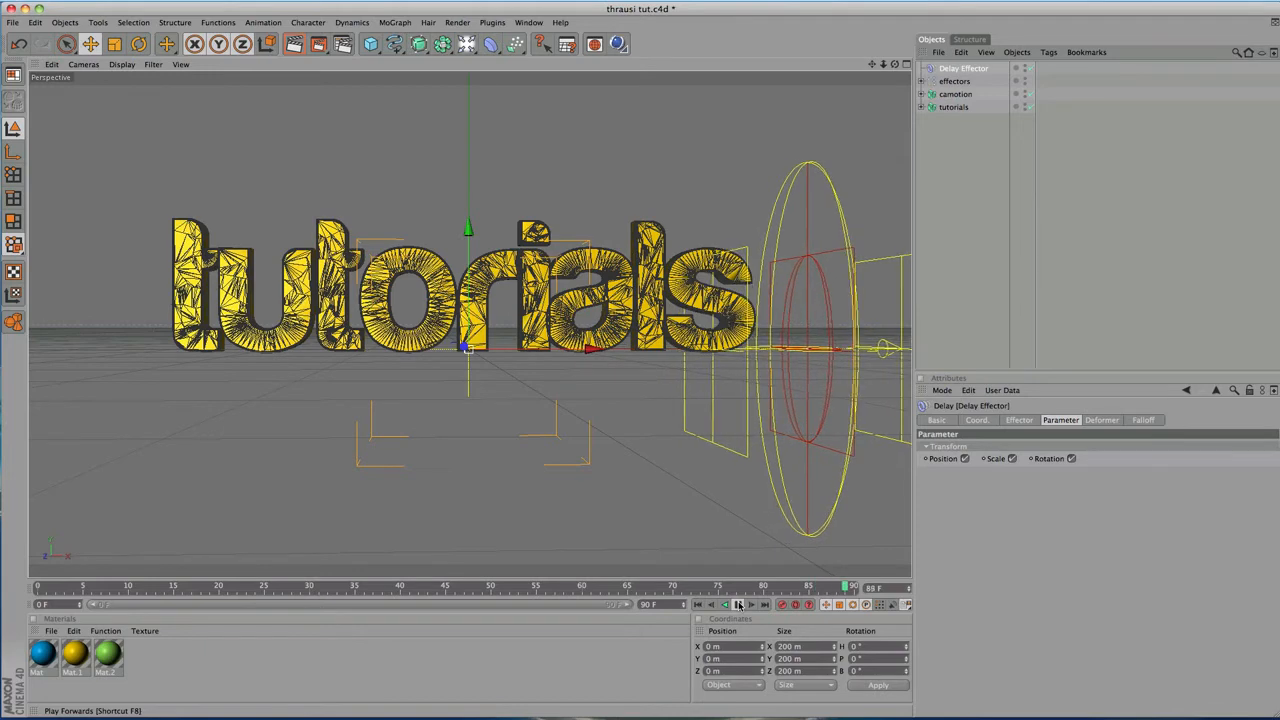
left_click(954, 93)
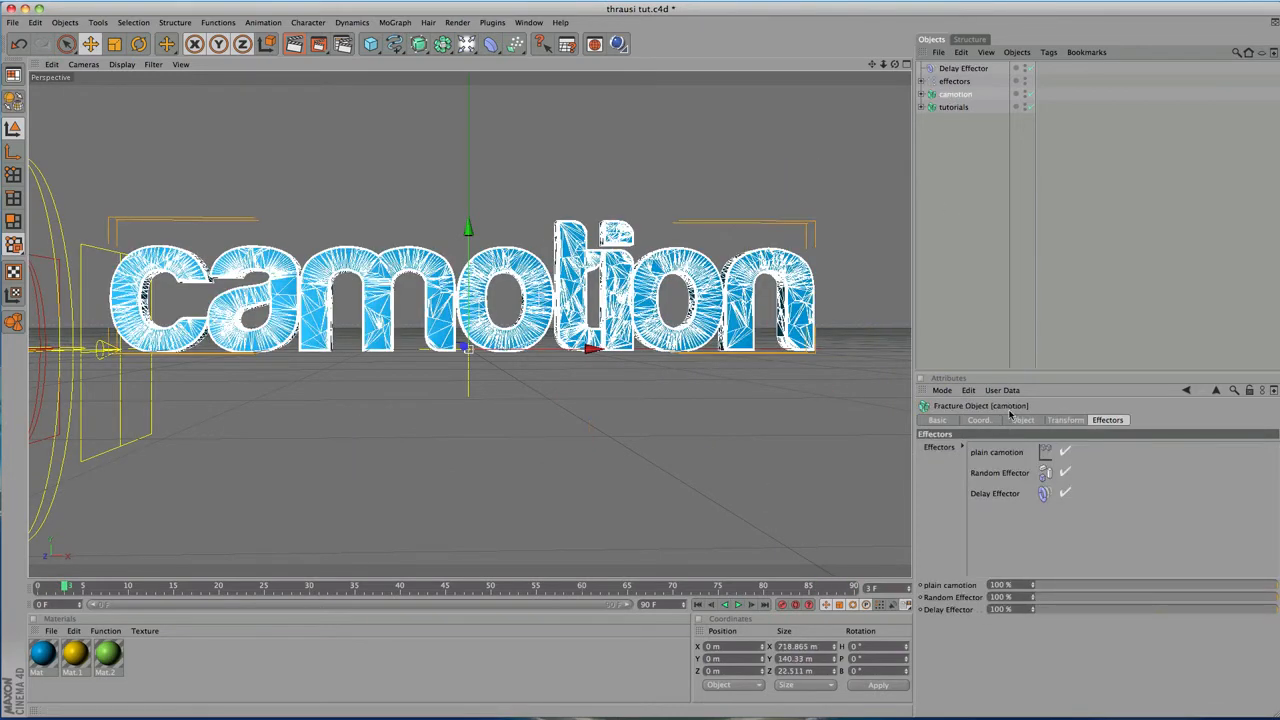
Set the Delay effector's strength to about 85 % and its mode to Spring.
left_click(955, 107)
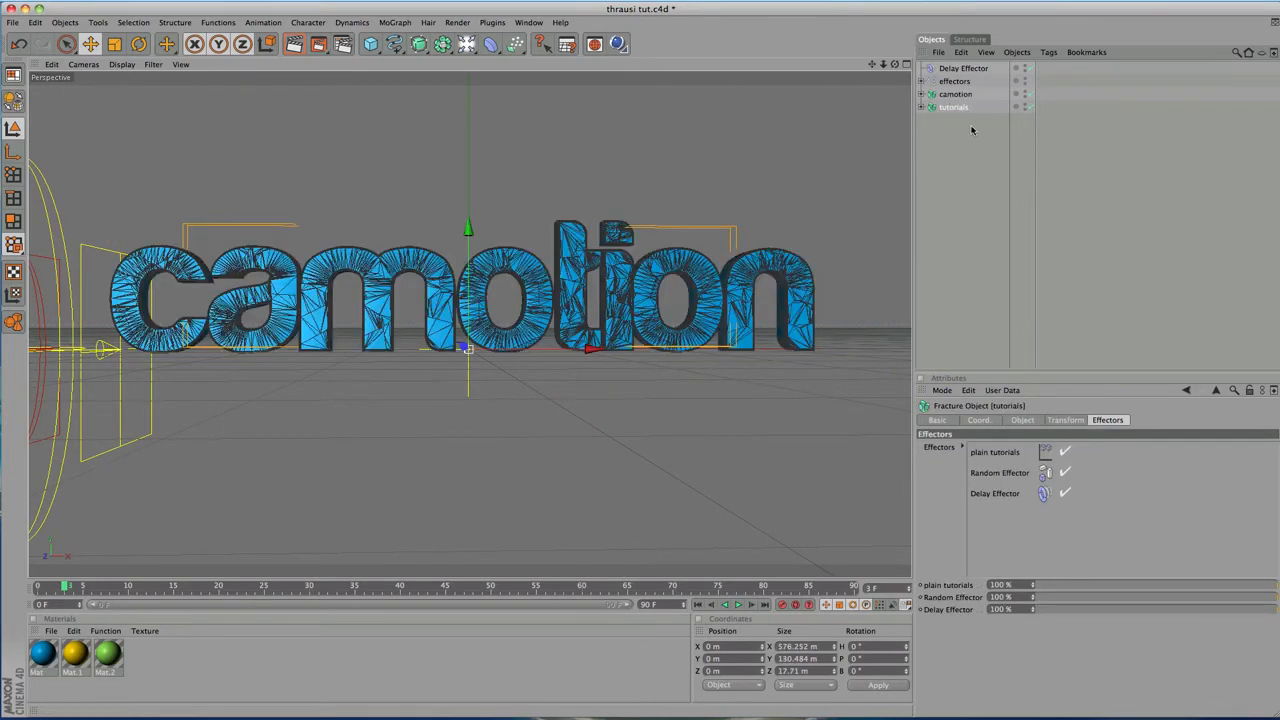
left_click(954, 93, "shift")
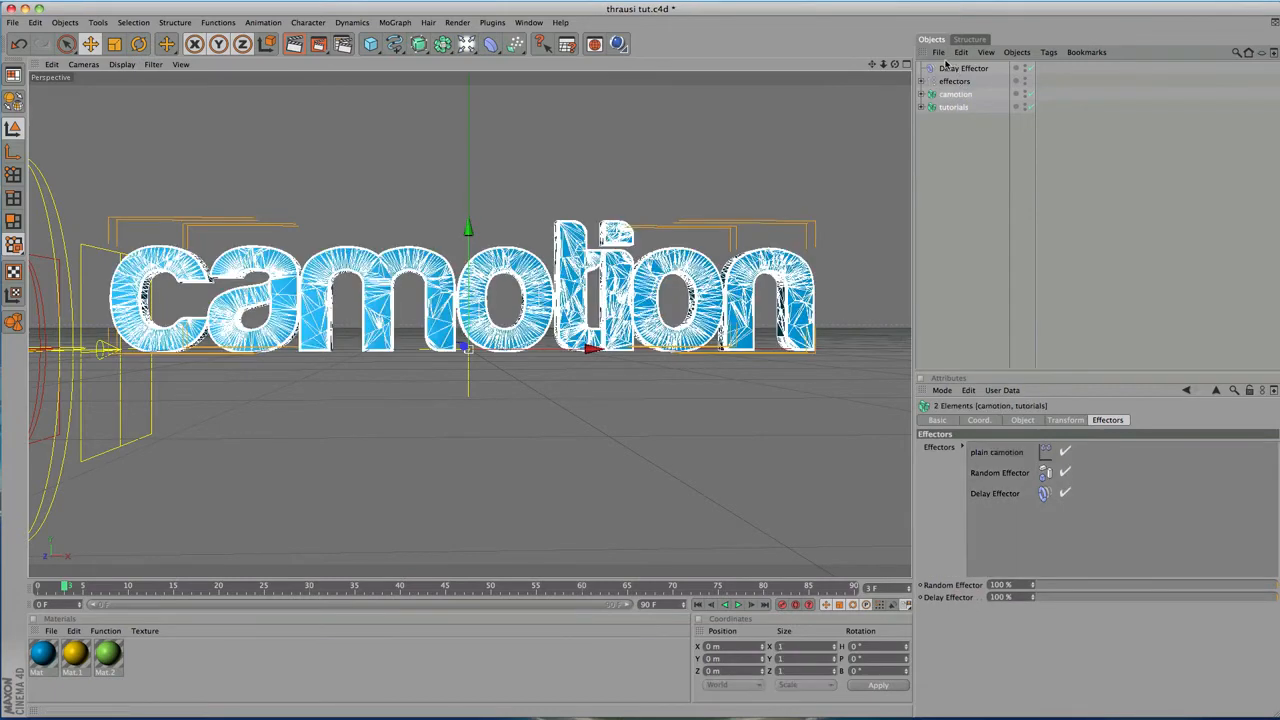
left_click(950, 69)
left_click(1029, 420)
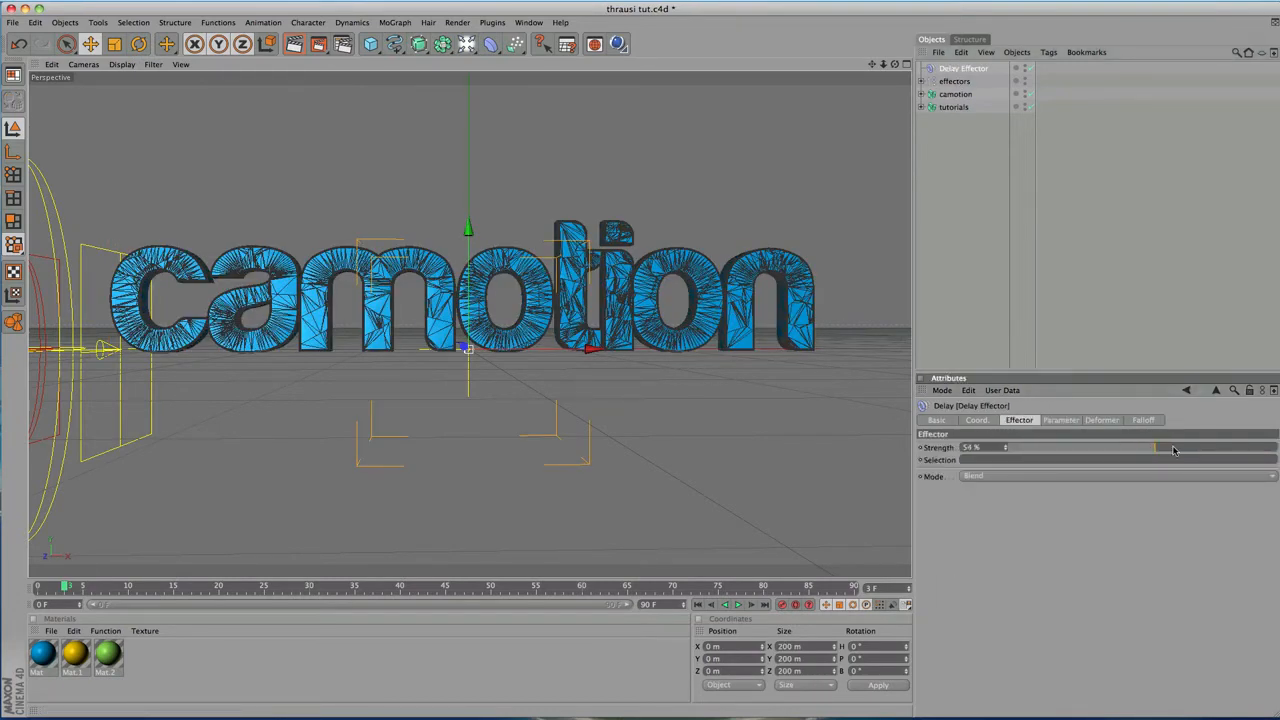
left_click(1115, 479)
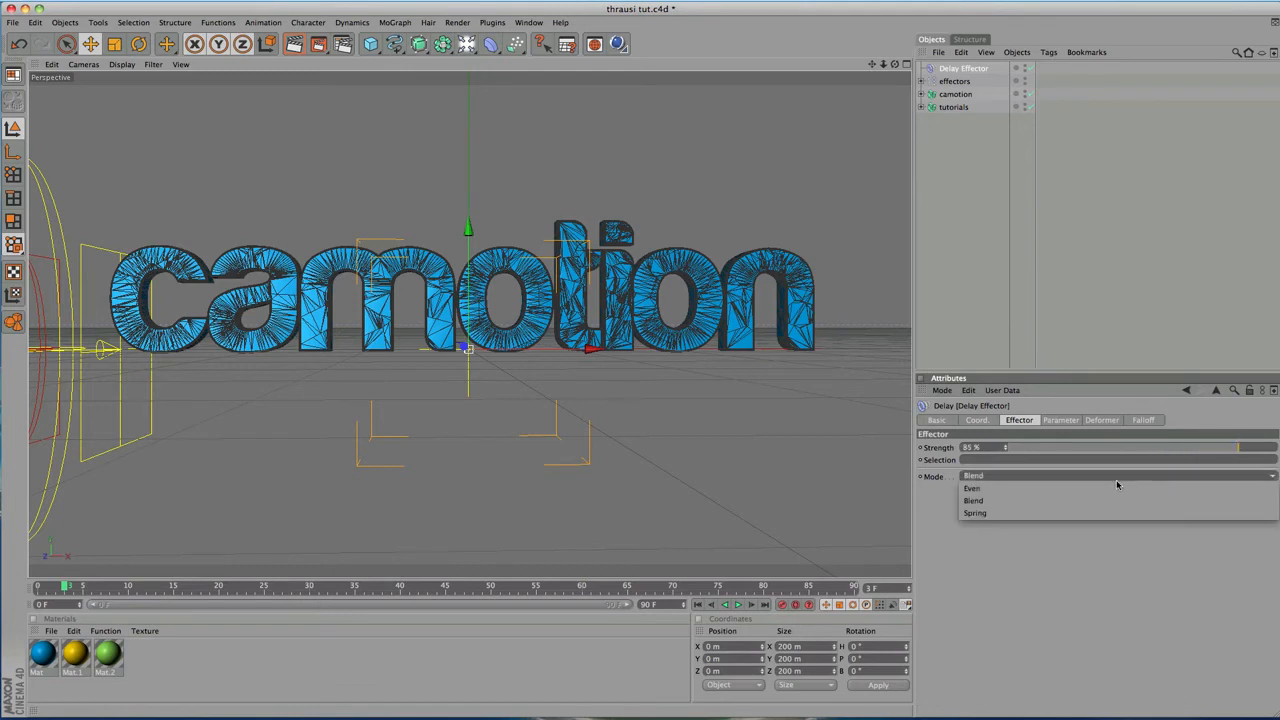
Play the animation from the start and reduce the Delay effector's strength to about 39 % during playback.
left_click(699, 605)
left_click(738, 605)
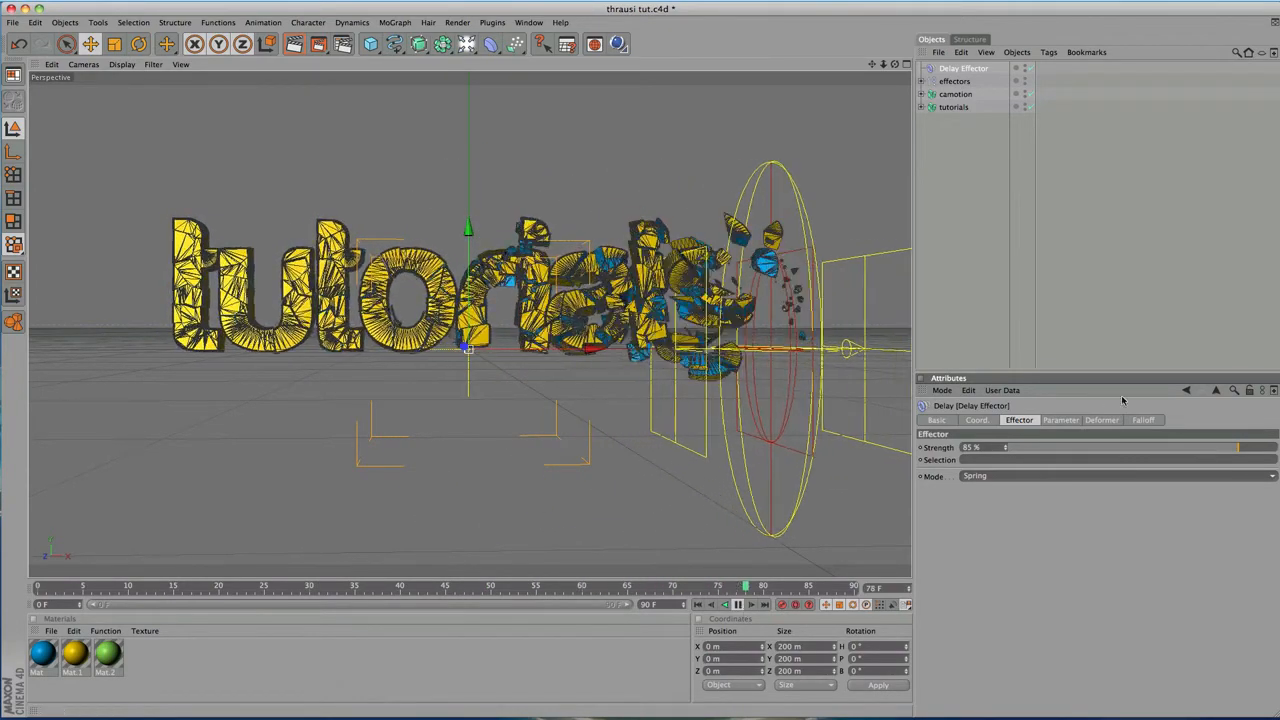
left_click(1117, 447)
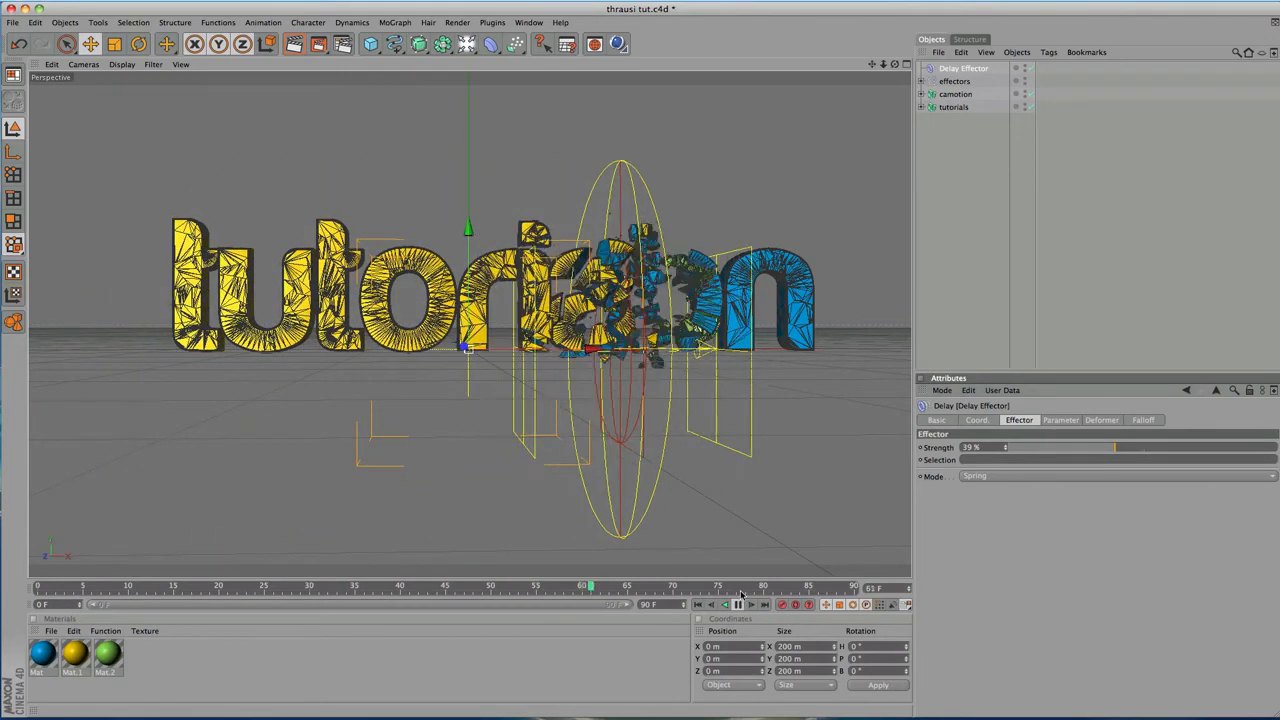
left_click(739, 606)
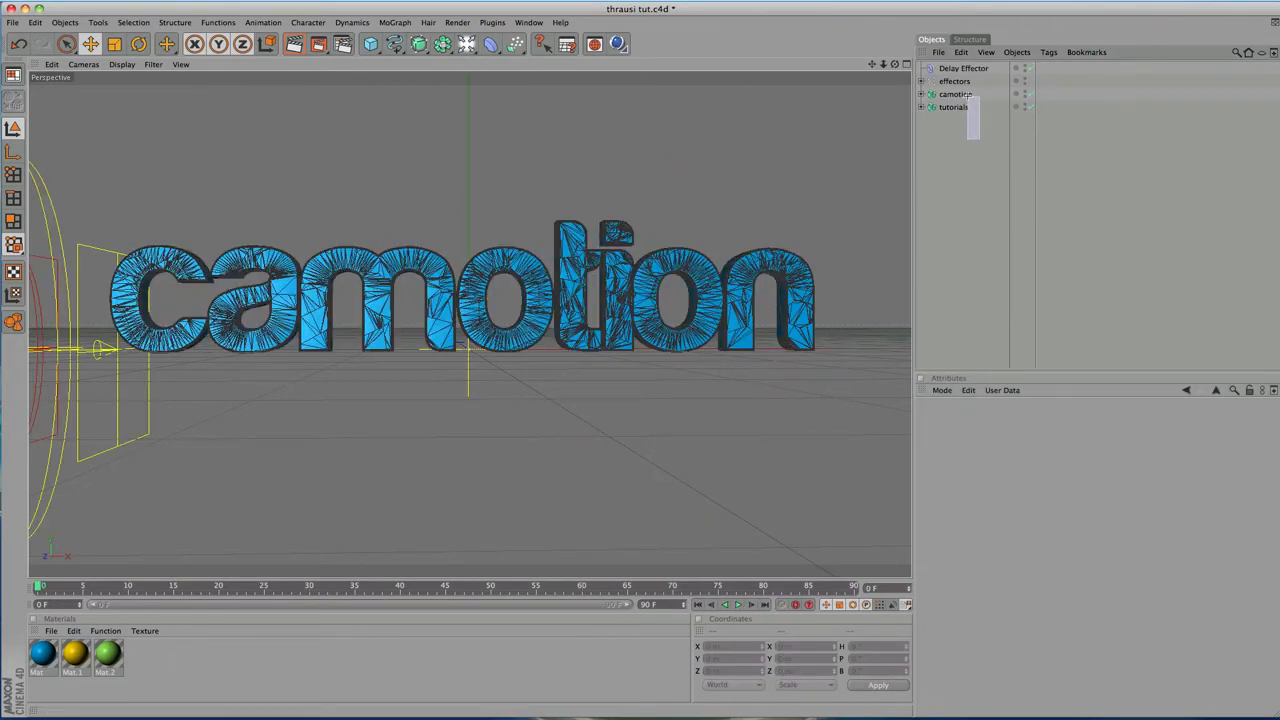
Add a MoGraph Rigid Body tag to both the camotion and tutorials fracture objects.
left_click_drag(967, 97, 967, 97)
right_click(967, 97)
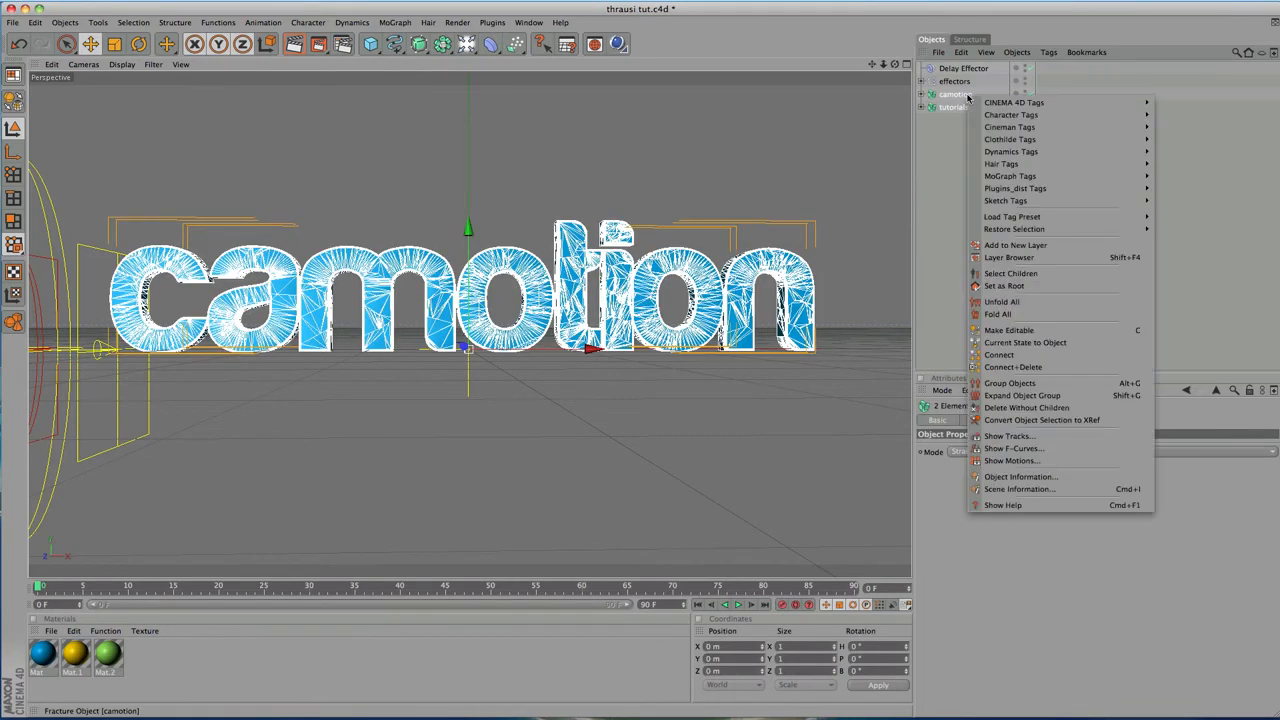
mouse_move(1070, 104)
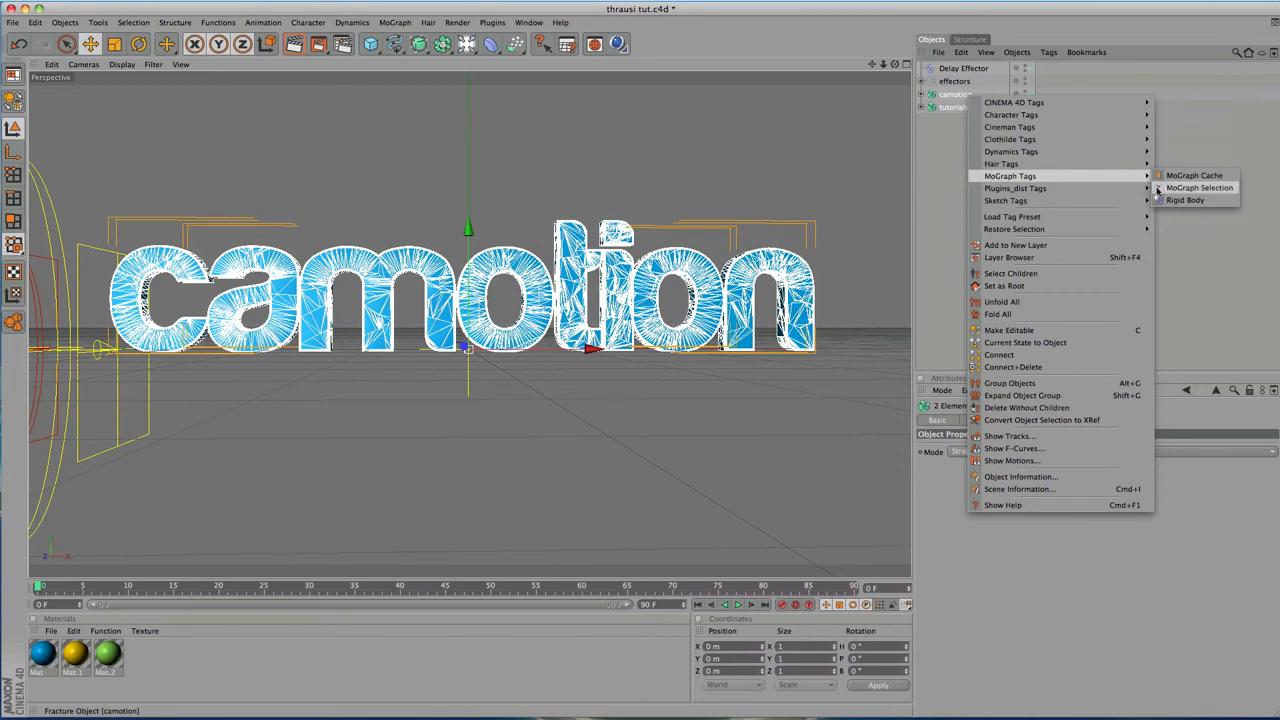
left_click(1185, 200)
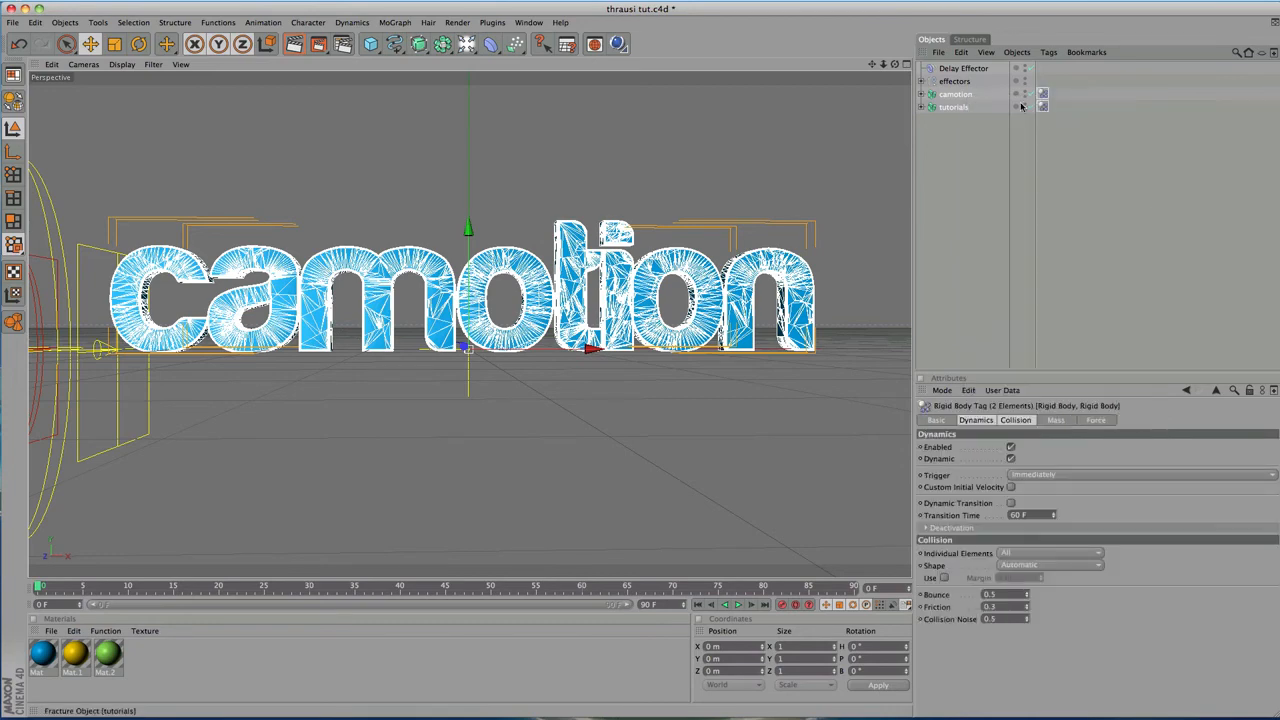
left_click(1048, 130)
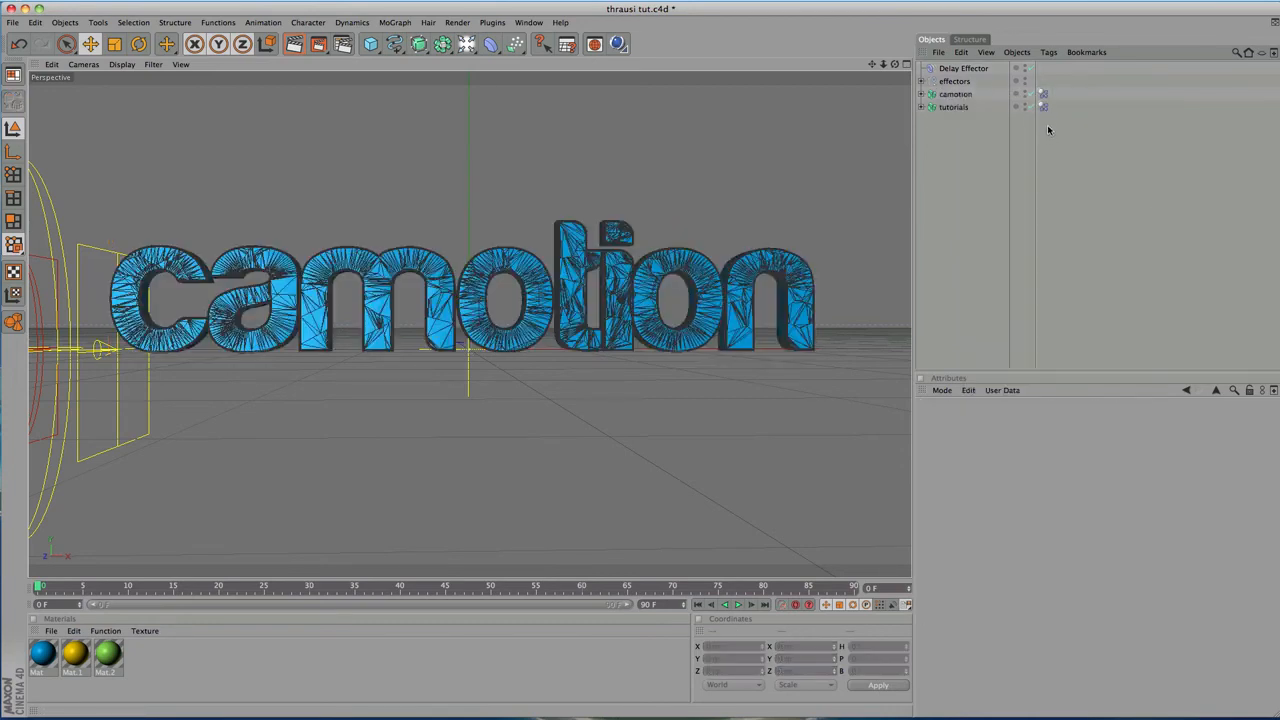
Set the trigger of the camotion object's Rigid Body tag to At Velocity Peak.
left_click(1043, 107)
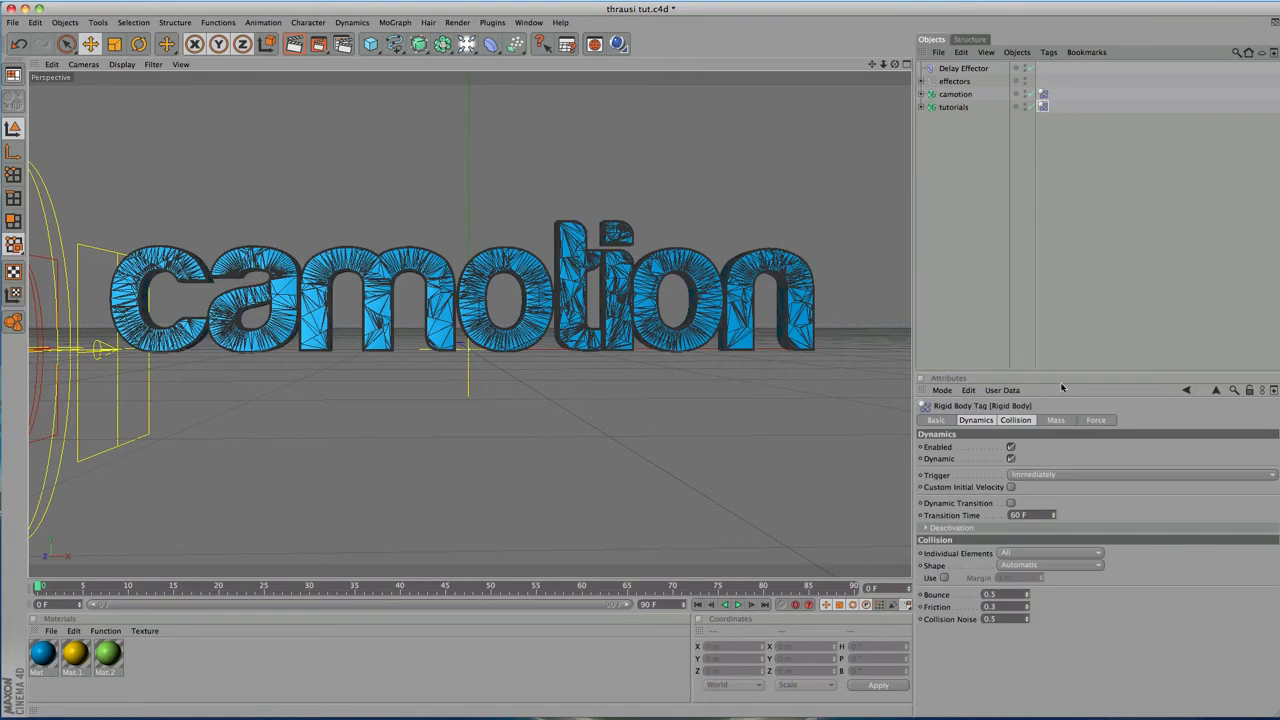
left_click(956, 94)
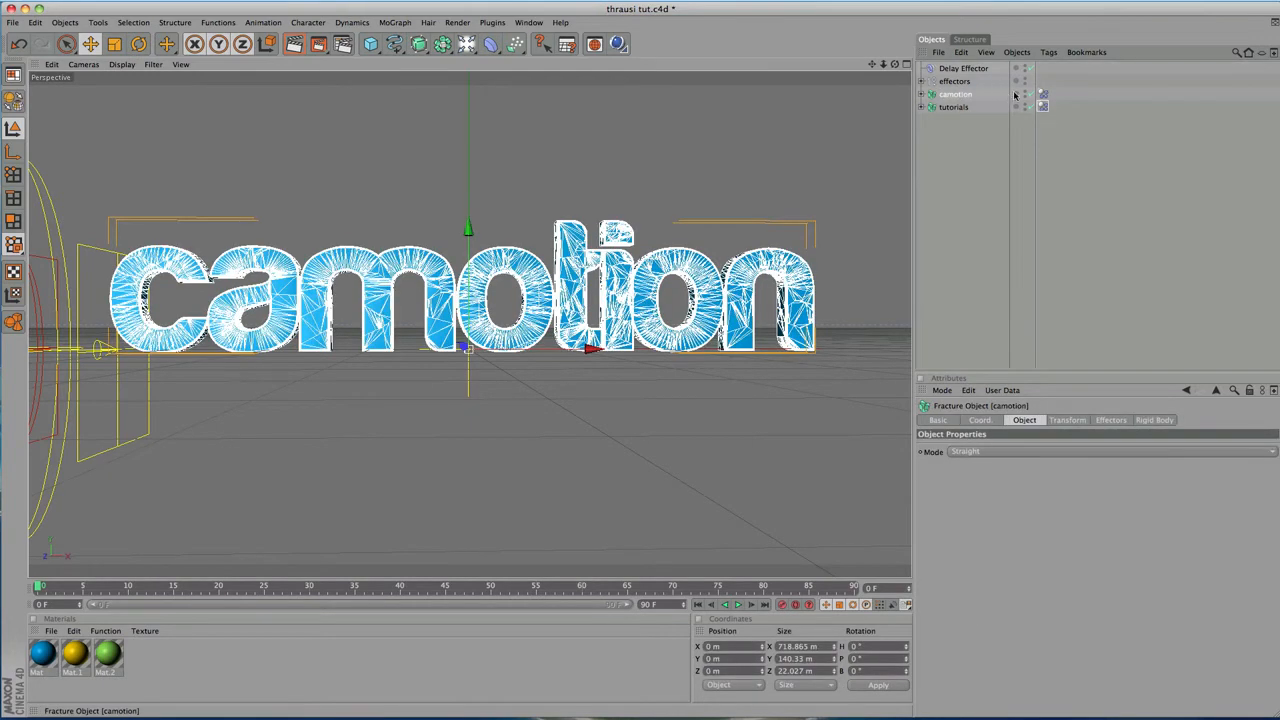
left_click(1042, 94)
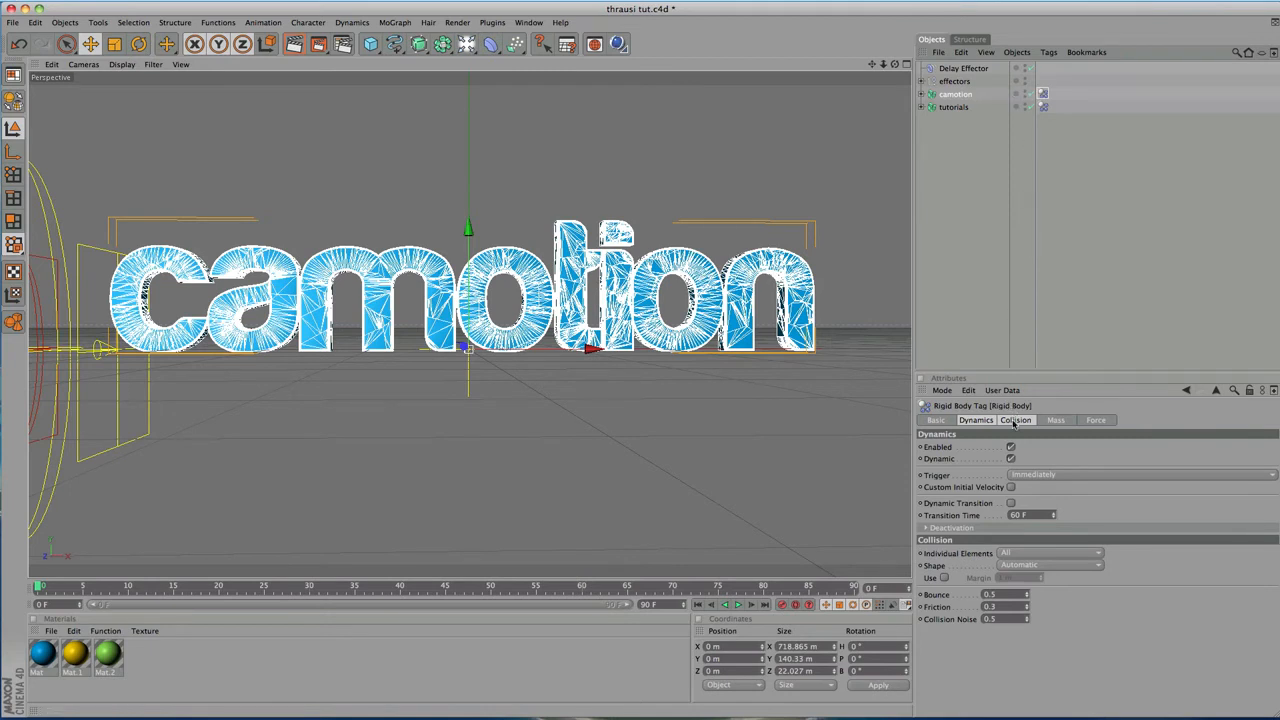
left_click(1019, 476)
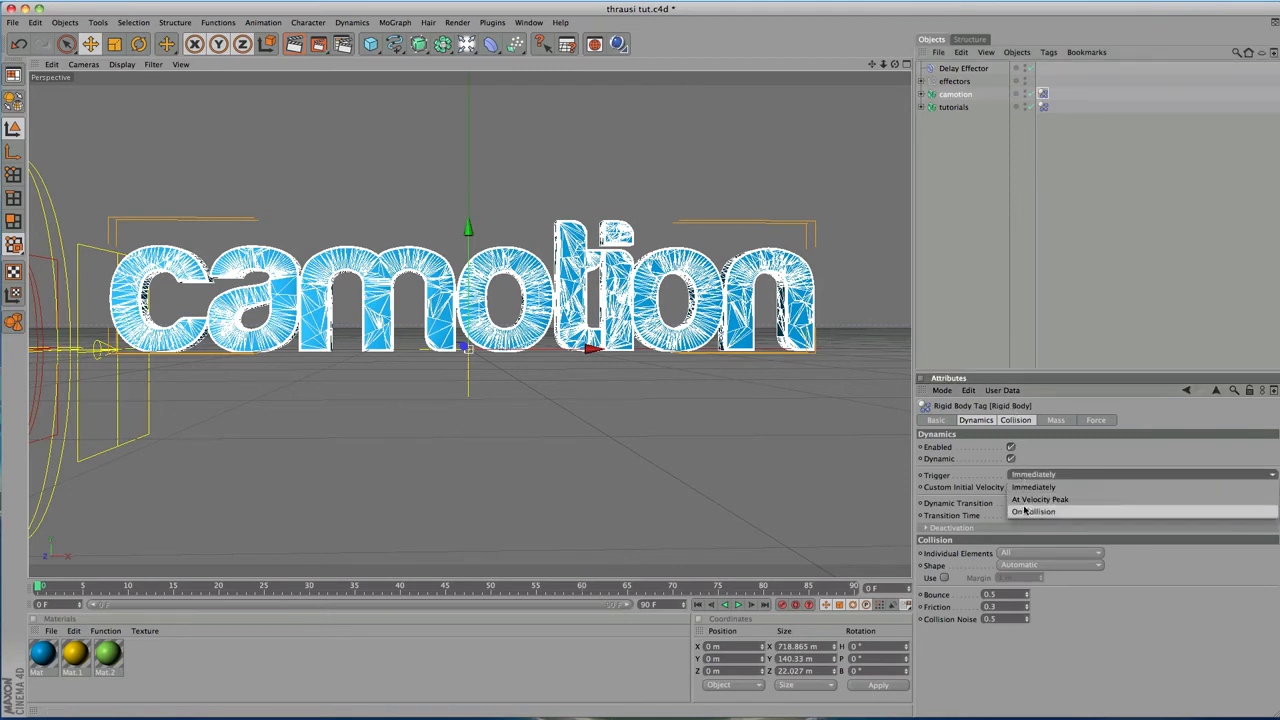
left_click(1035, 499)
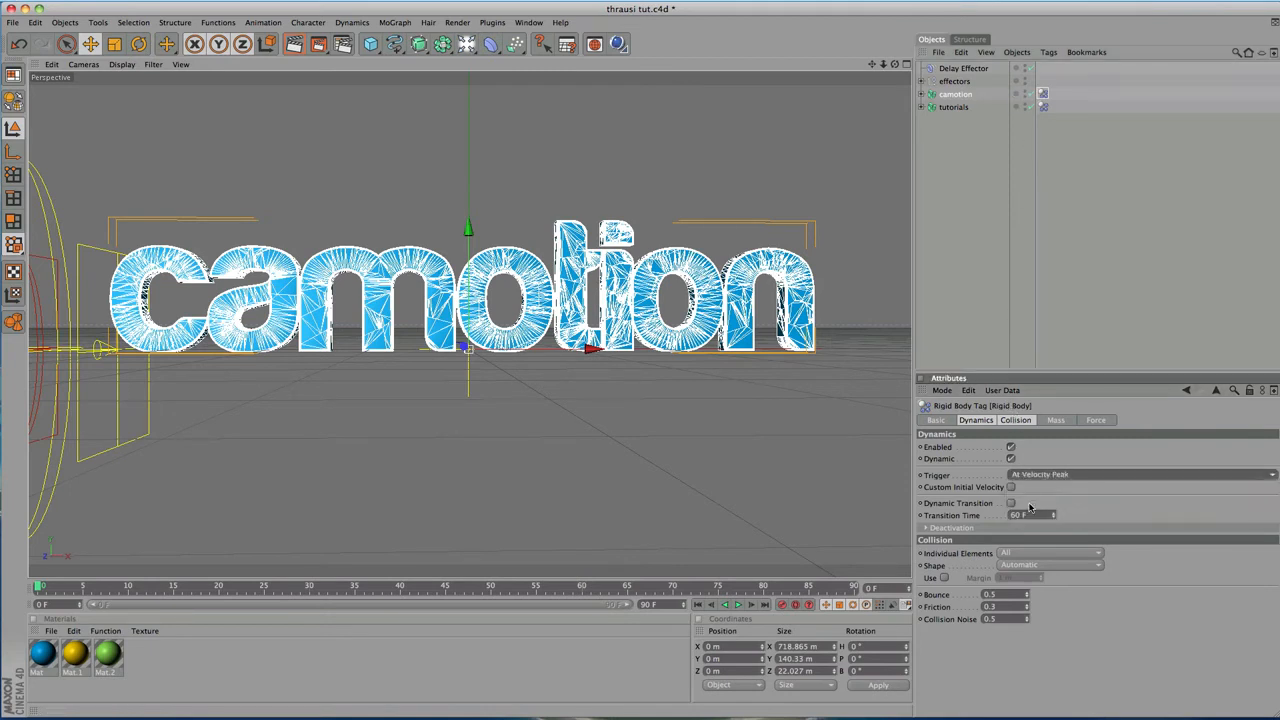
Turn off the Dynamic option in the tutorials object's Rigid Body tag.
left_click(1041, 107)
left_click(963, 108)
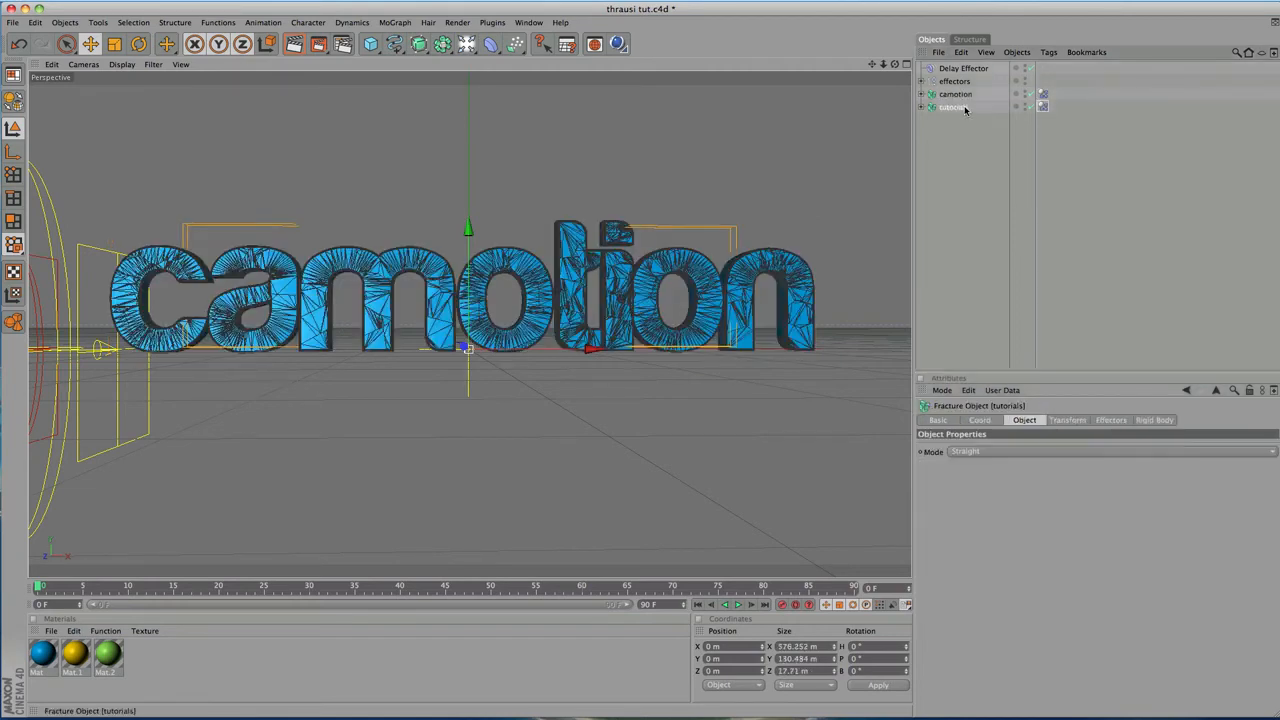
left_click(1042, 107)
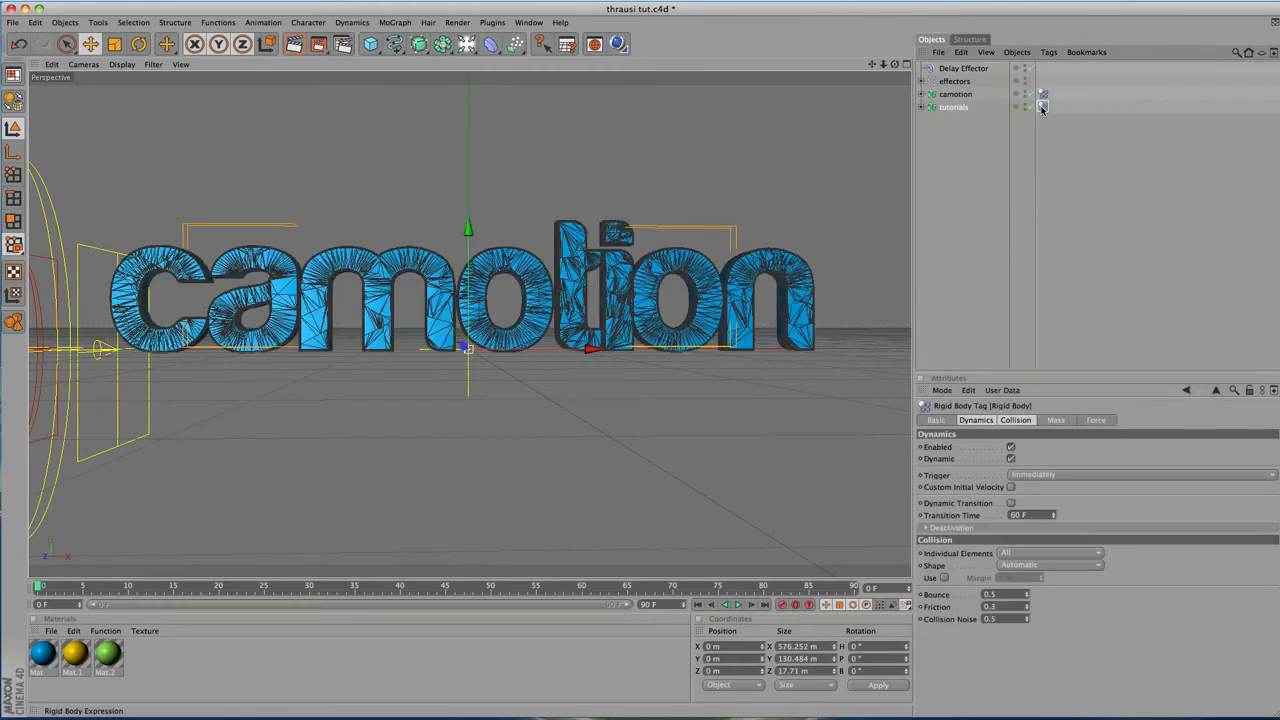
left_click(1011, 459)
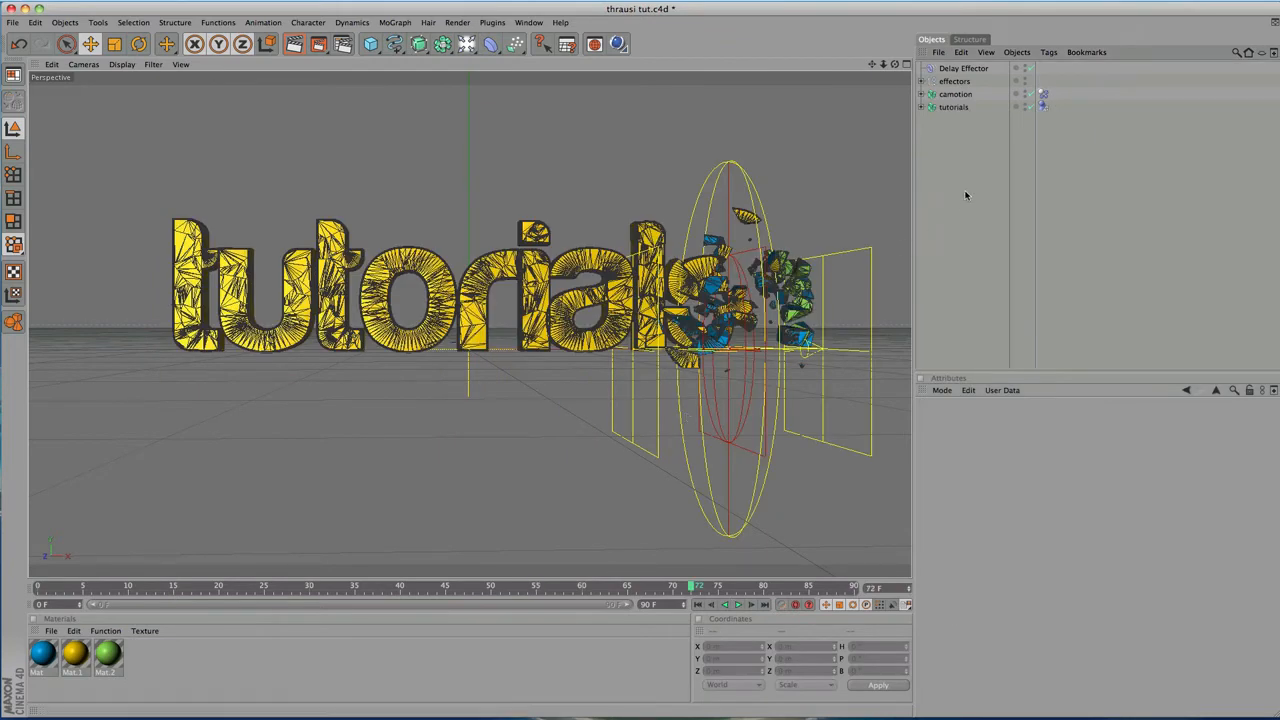
Disable the plain camotion effector on the camotion fracture object and play the animation from the start.
left_click(962, 96)
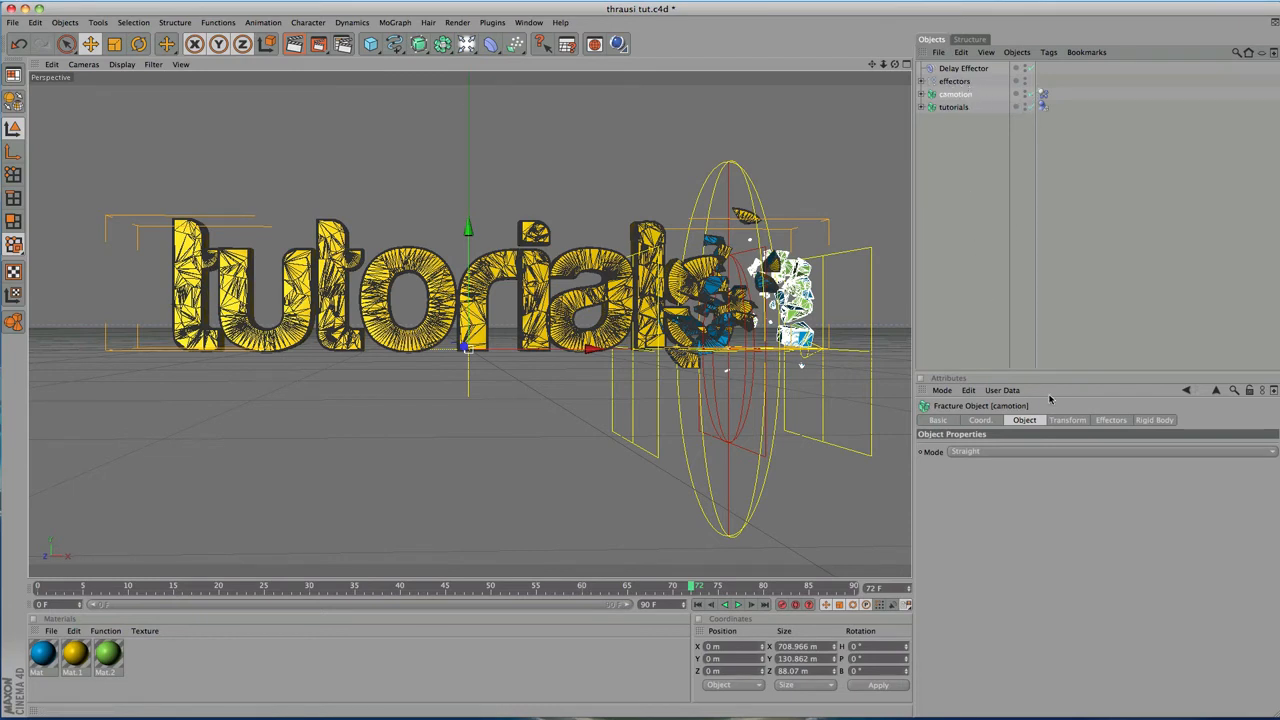
left_click(1106, 420)
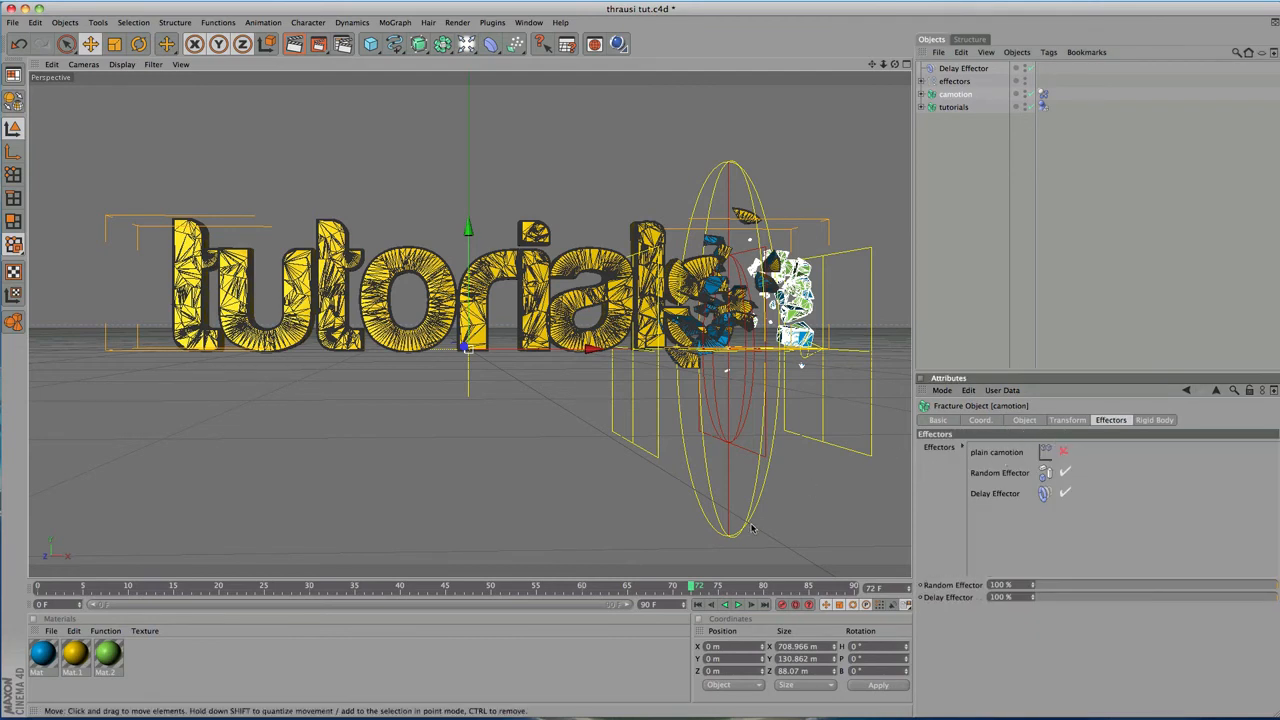
left_click(698, 606)
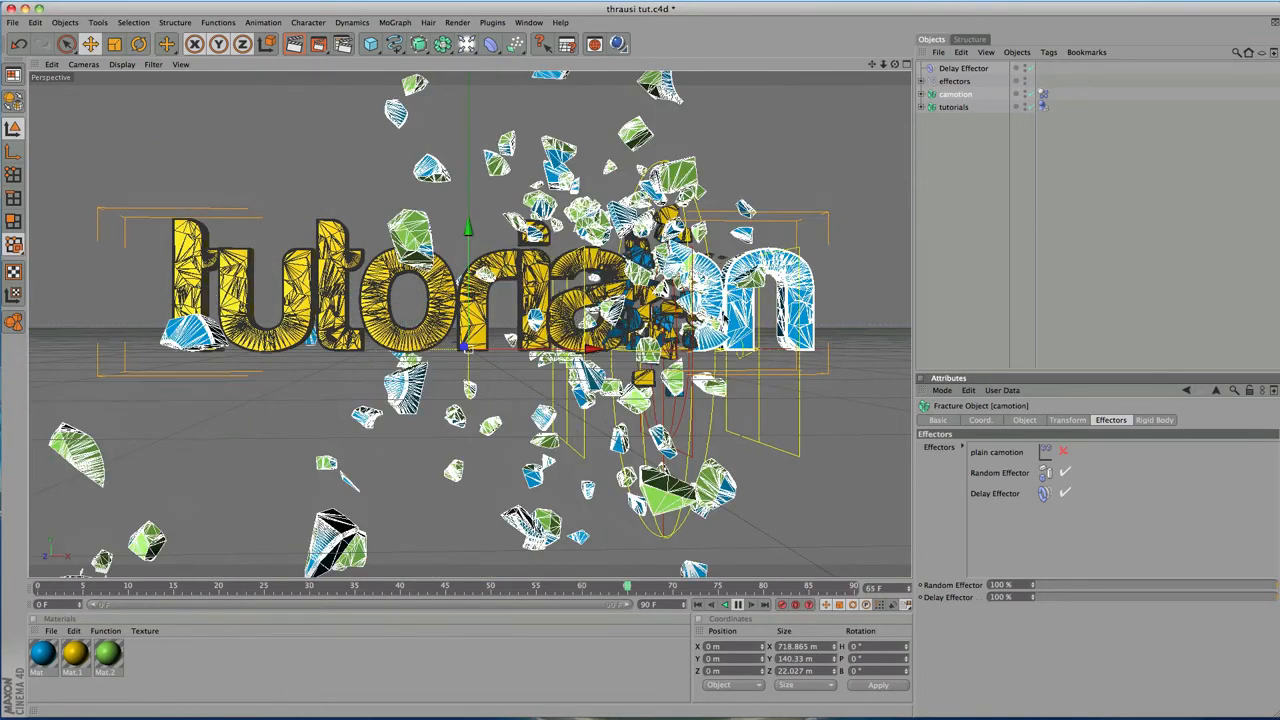
Render the shattering at frame 71 in the viewport and replay the opening frames.
left_click(294, 46)
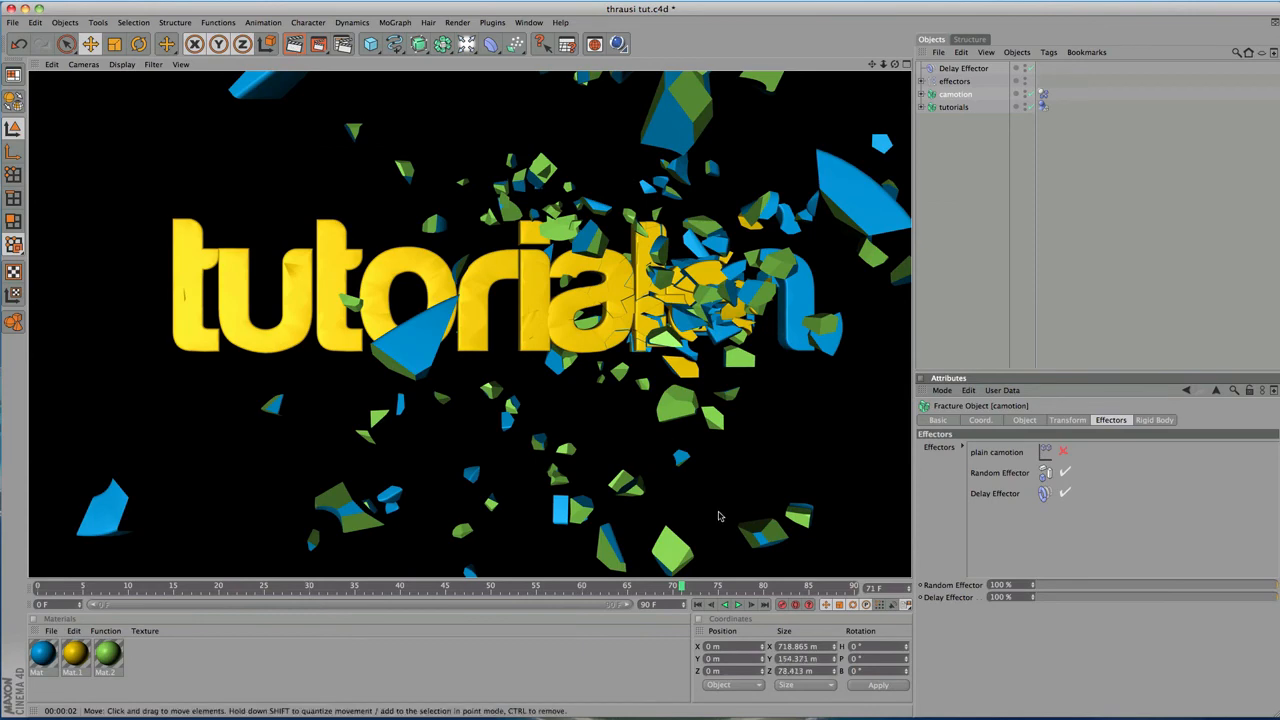
left_click(697, 605)
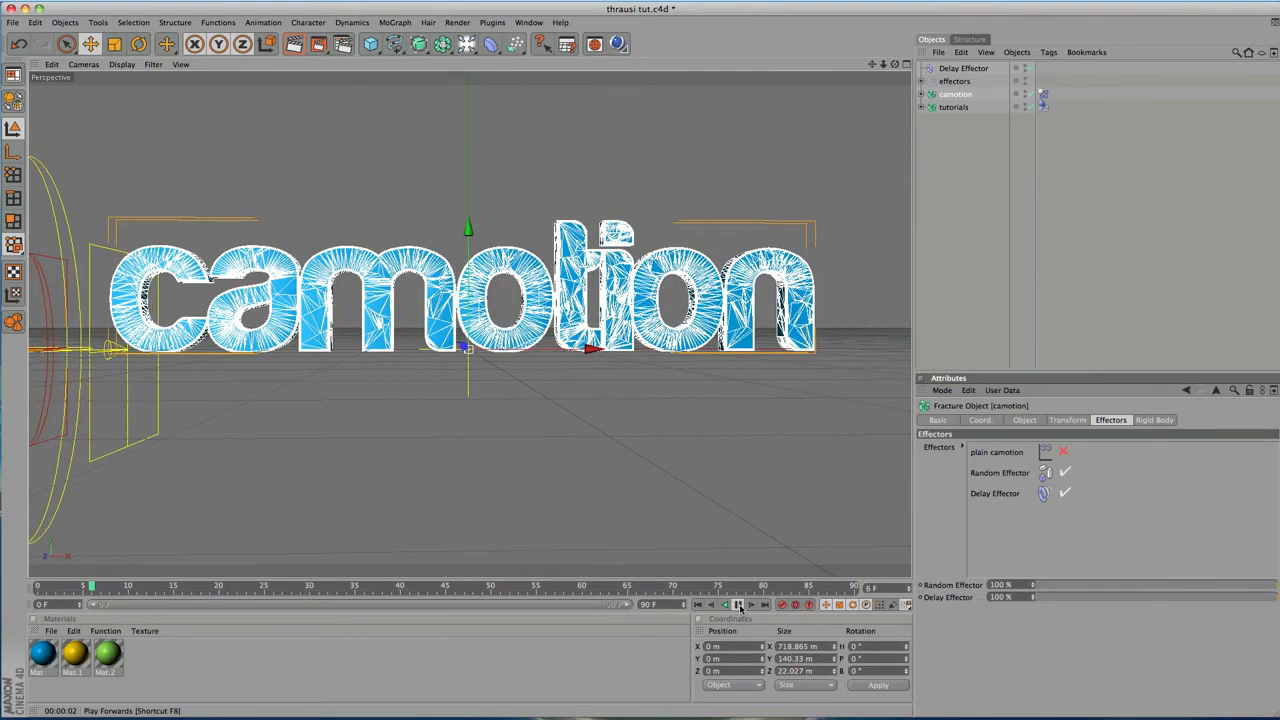
left_click(739, 605)
Add an omni light and pull it forward in front of the text to about -142 m in Z.
left_click_drag(466, 46, 517, 62)
left_click_drag(465, 347, 468, 351)
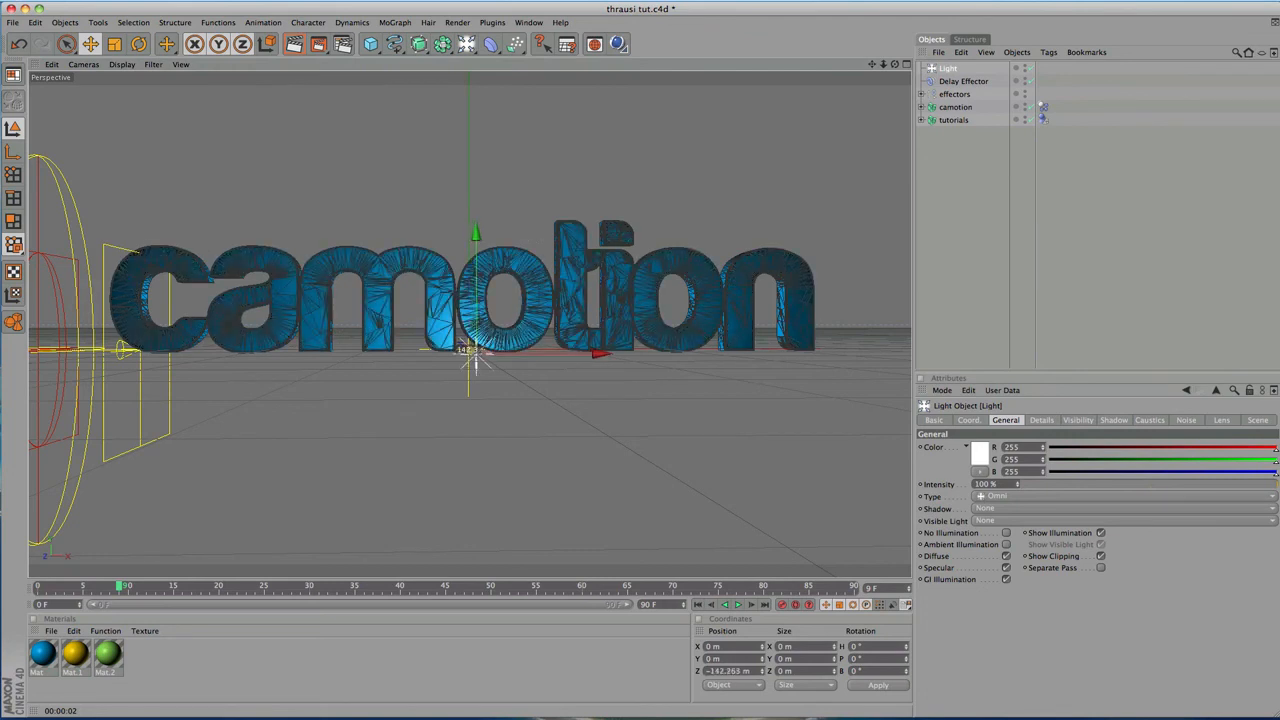